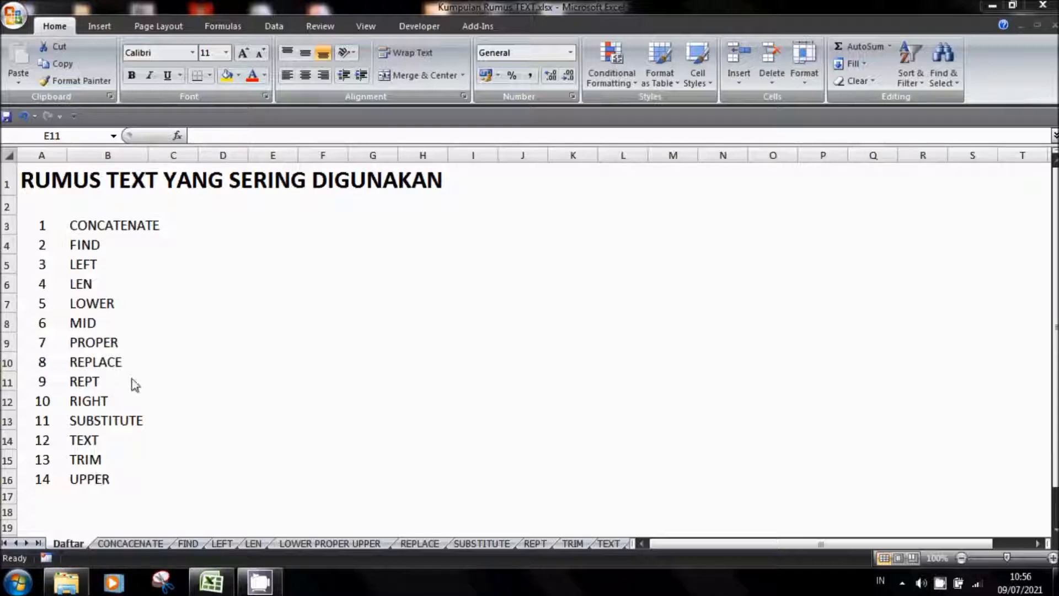
Open the CONCACENATE worksheet
{"action": "left_click", "coordinate": [77, 224]}
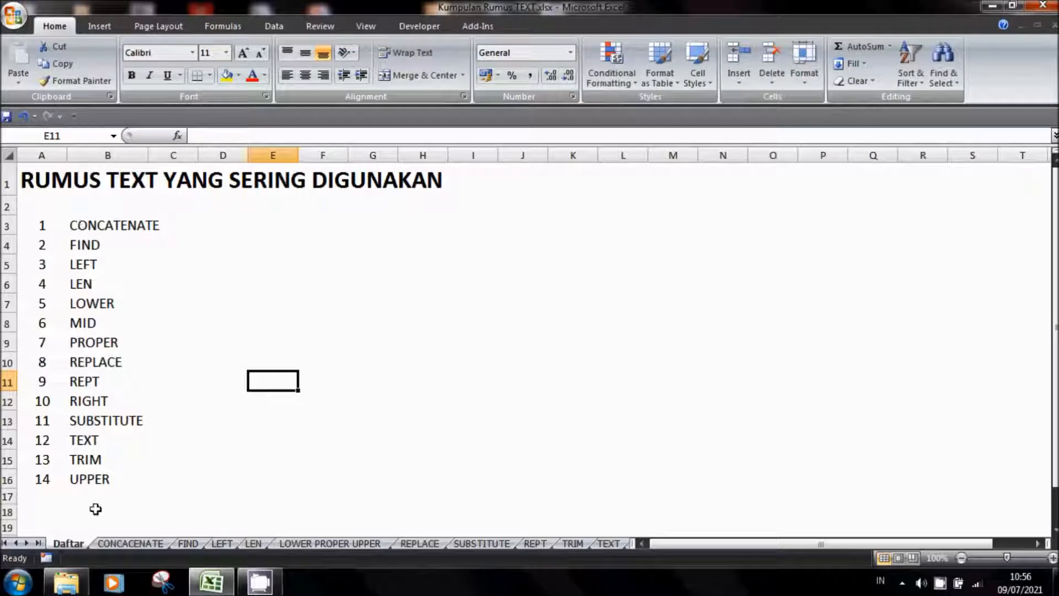
{"action": "left_click", "coordinate": [128, 544]}
{"action": "left_click", "coordinate": [175, 375]}
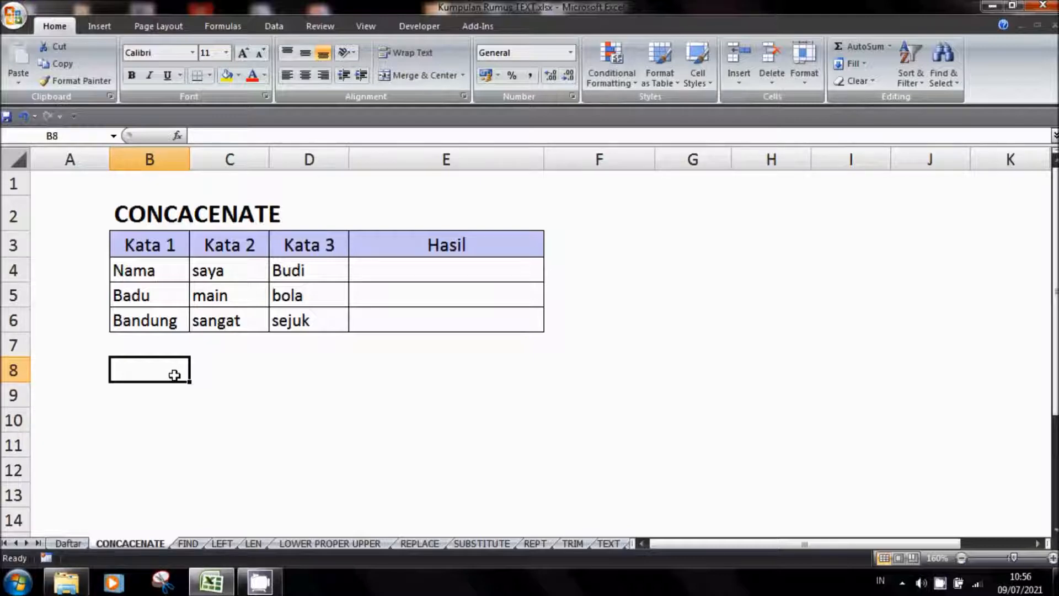
Examine the Kata 1, Kata 2 and Kata 3 headers and the words below them in row 4
{"action": "left_click", "coordinate": [144, 266]}
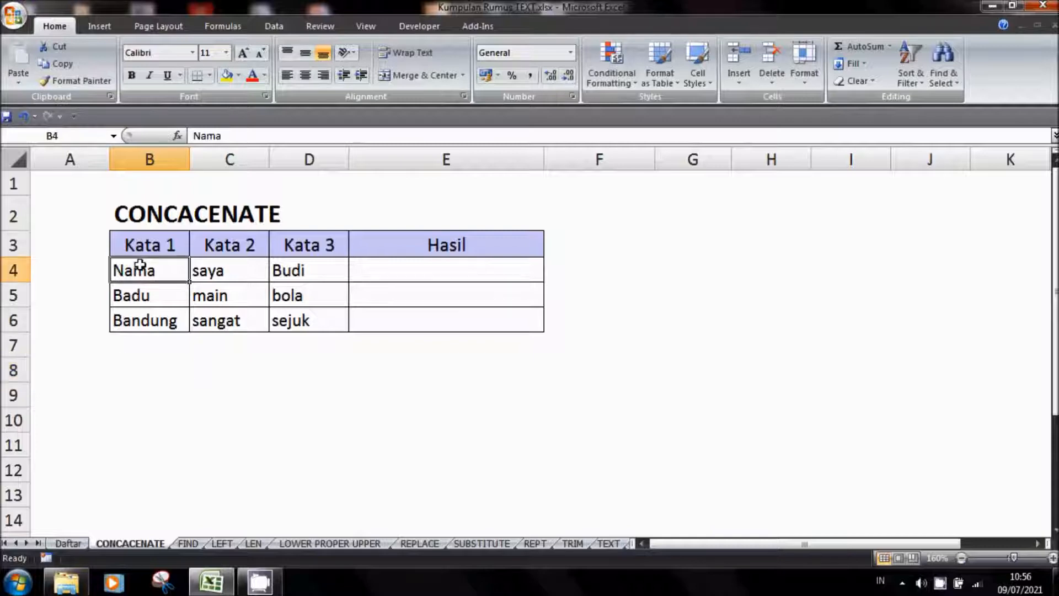
{"action": "left_click", "coordinate": [219, 277]}
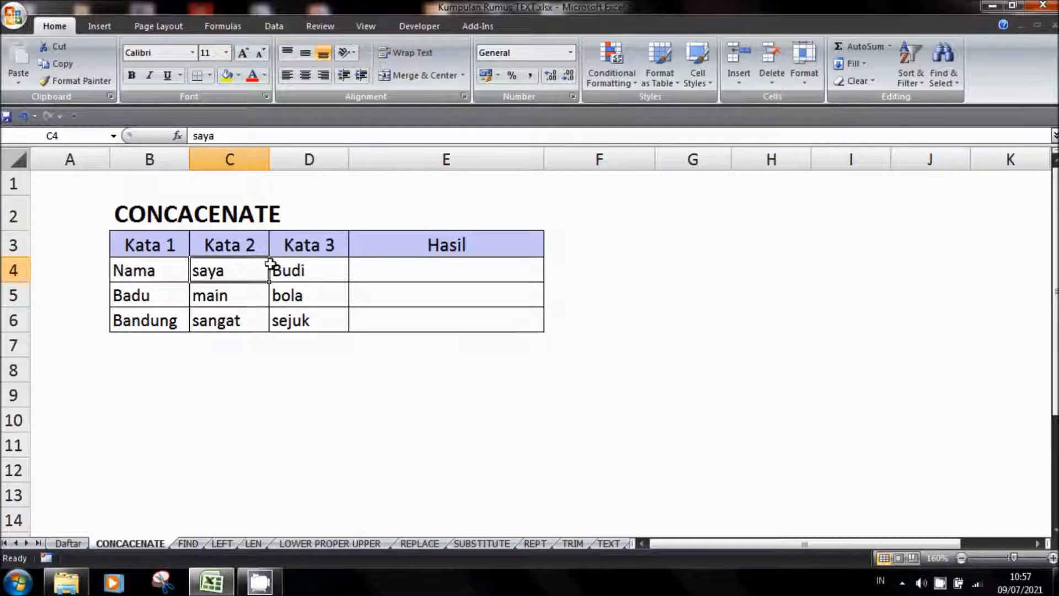
{"action": "left_click", "coordinate": [166, 249]}
{"action": "left_click", "coordinate": [226, 253]}
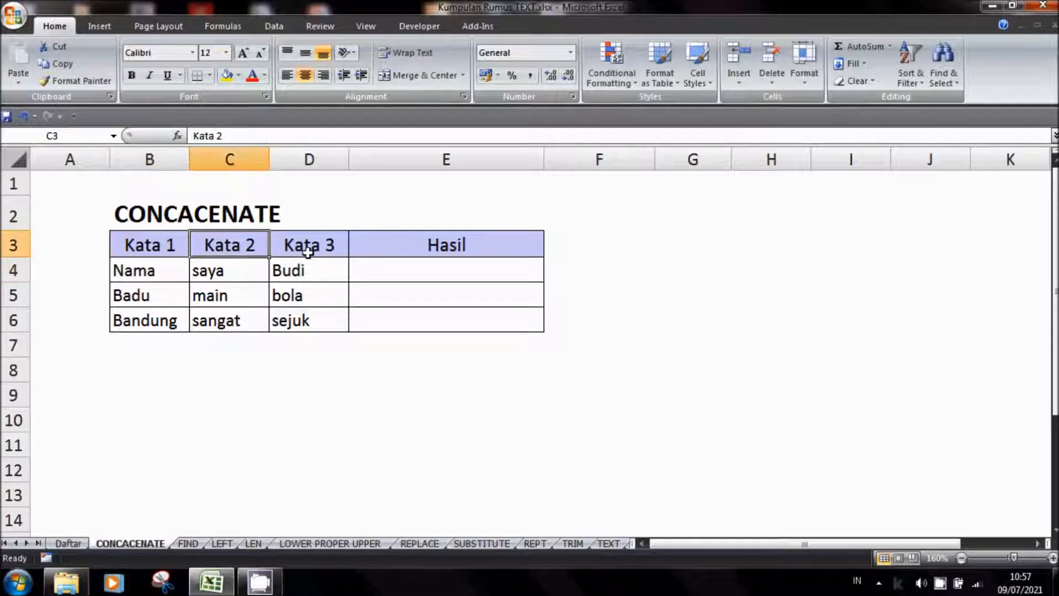
{"action": "left_click", "coordinate": [308, 252]}
{"action": "left_click", "coordinate": [170, 276]}
{"action": "left_click", "coordinate": [224, 276]}
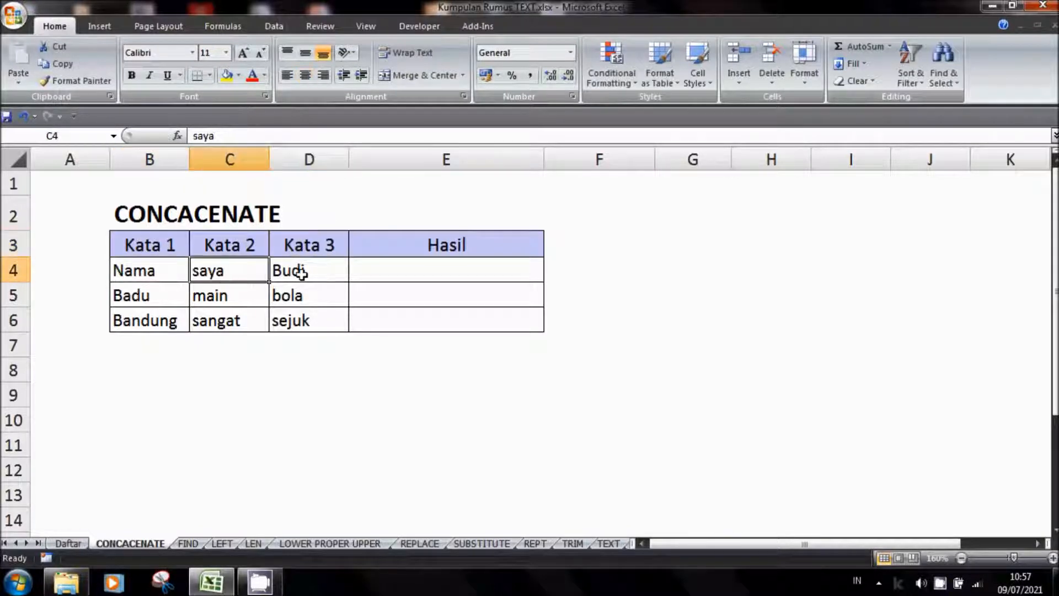
{"action": "left_click", "coordinate": [301, 273]}
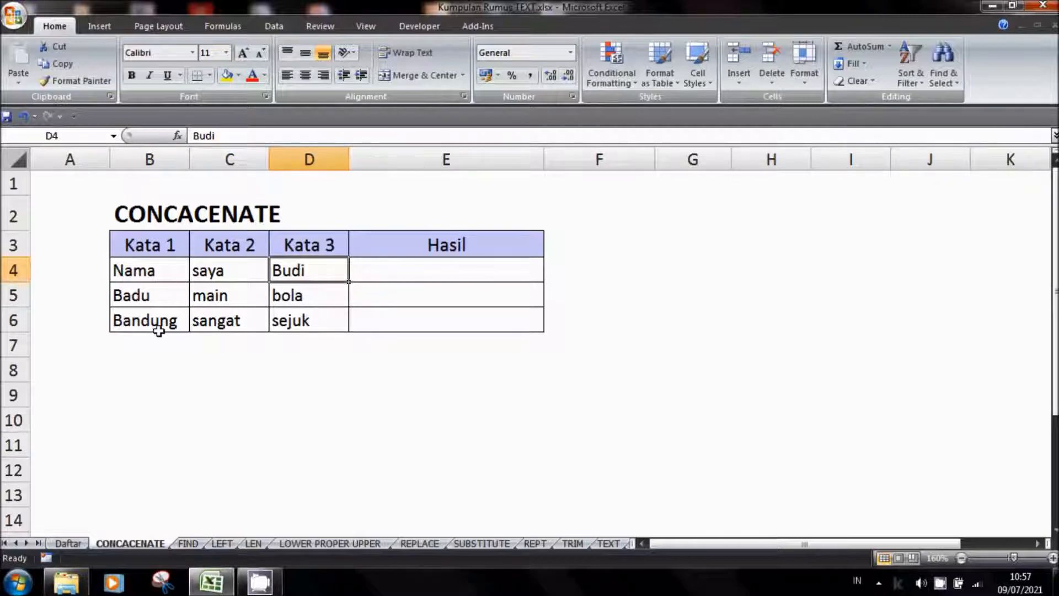
Enter the formula =CONCATENATE(B4;C4;D4) in cell E4 to join the three words of the first data row
{"action": "left_click", "coordinate": [397, 270]}
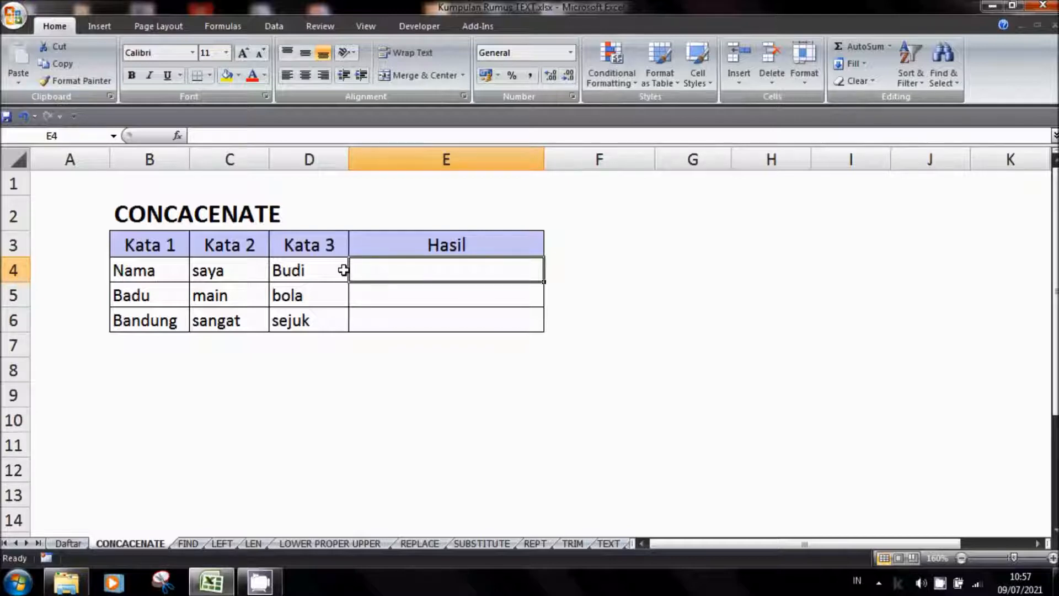
{"action": "type", "text": "=CONC"}
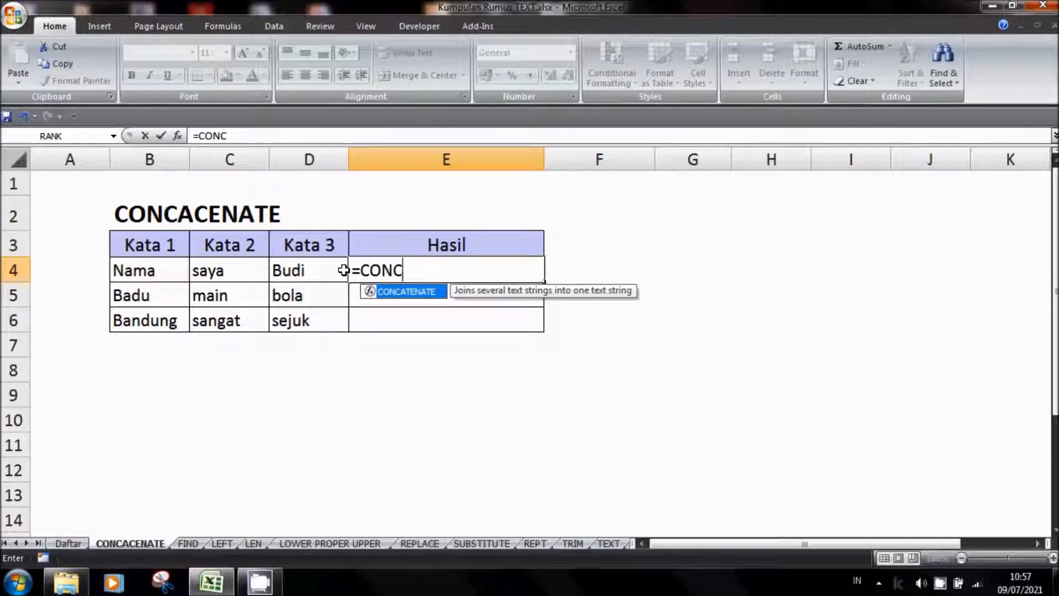
{"action": "double_click", "coordinate": [408, 292]}
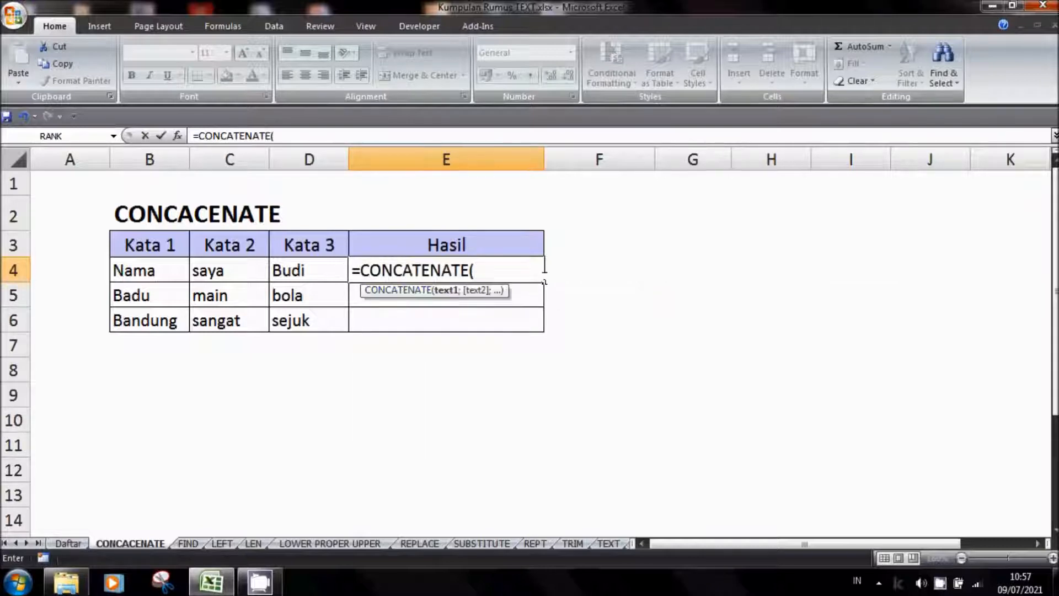
{"action": "left_click", "coordinate": [159, 274]}
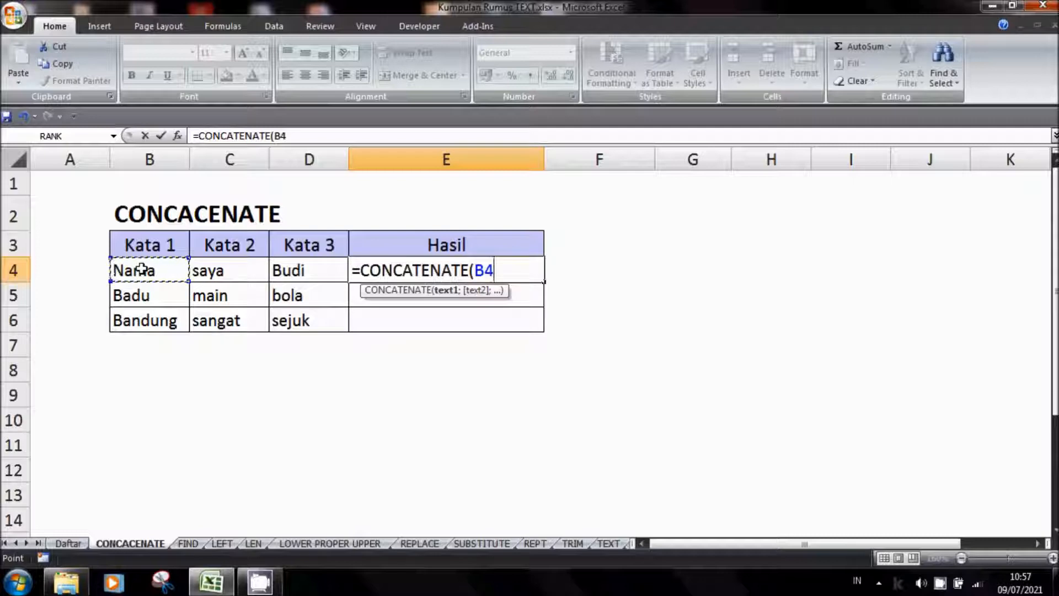
{"action": "type", "text": ";"}
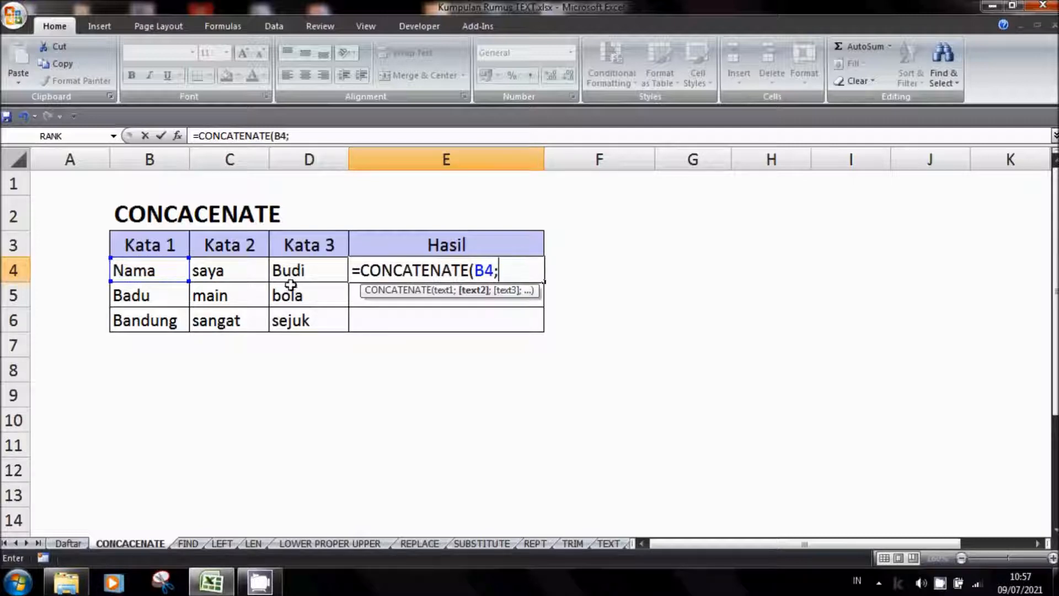
{"action": "left_click", "coordinate": [243, 270]}
{"action": "type", "text": ";"}
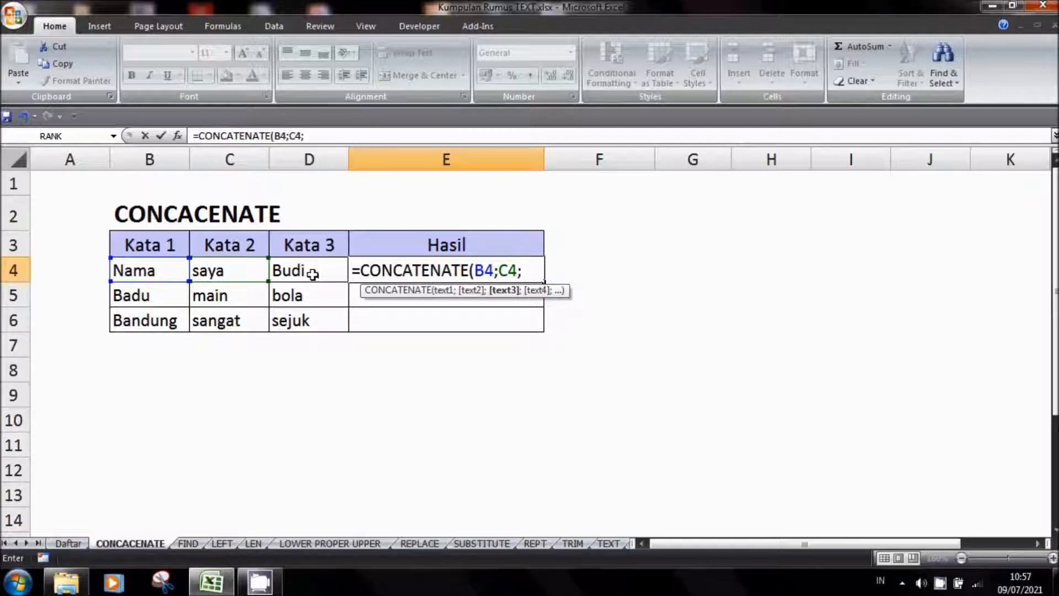
{"action": "left_click", "coordinate": [313, 273]}
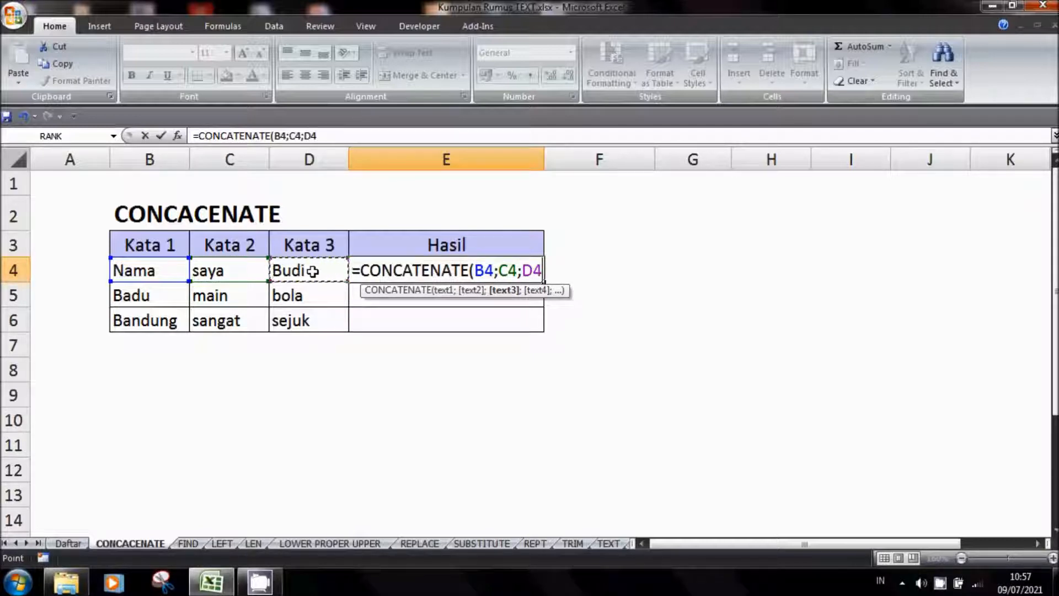
{"action": "type", "text": ")"}
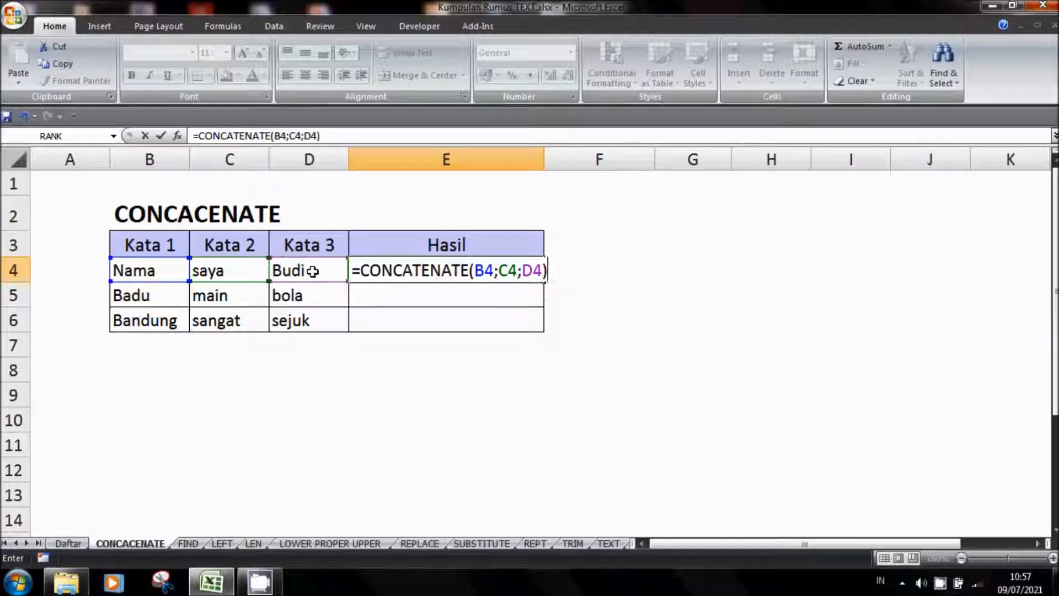
{"action": "key", "text": "Return"}
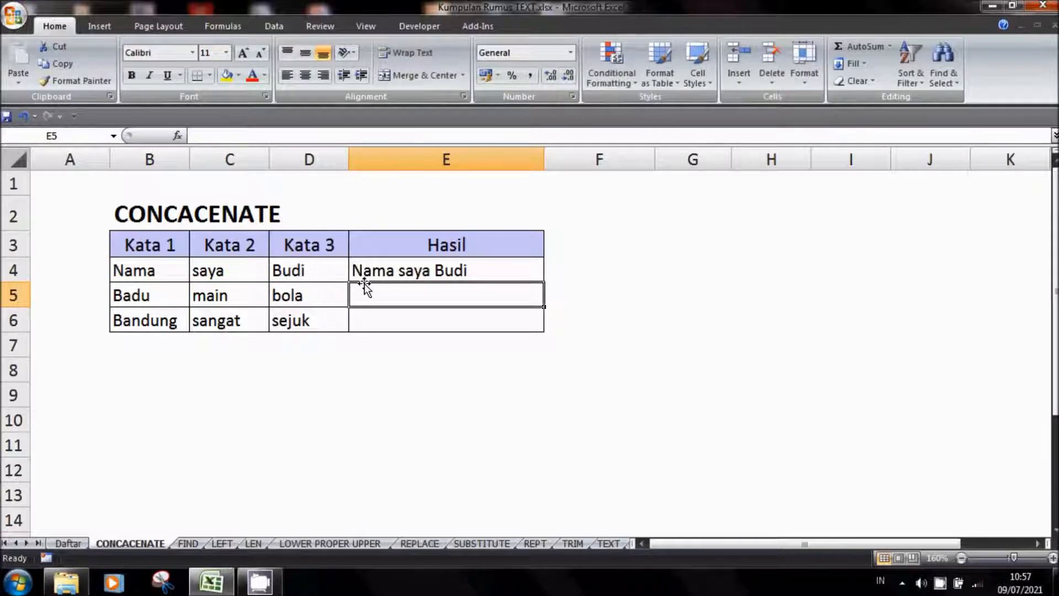
Fill the CONCATENATE formula from E4 down through E6 in the Hasil column
{"action": "left_click", "coordinate": [424, 271]}
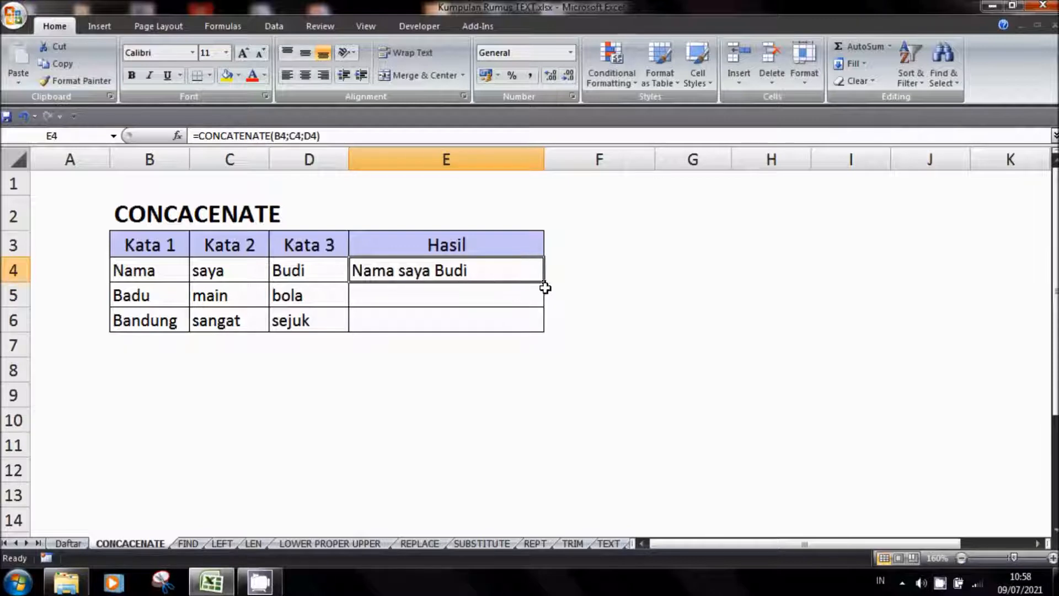
{"action": "left_click_drag", "start_coordinate": [543, 281], "coordinate": [541, 323]}
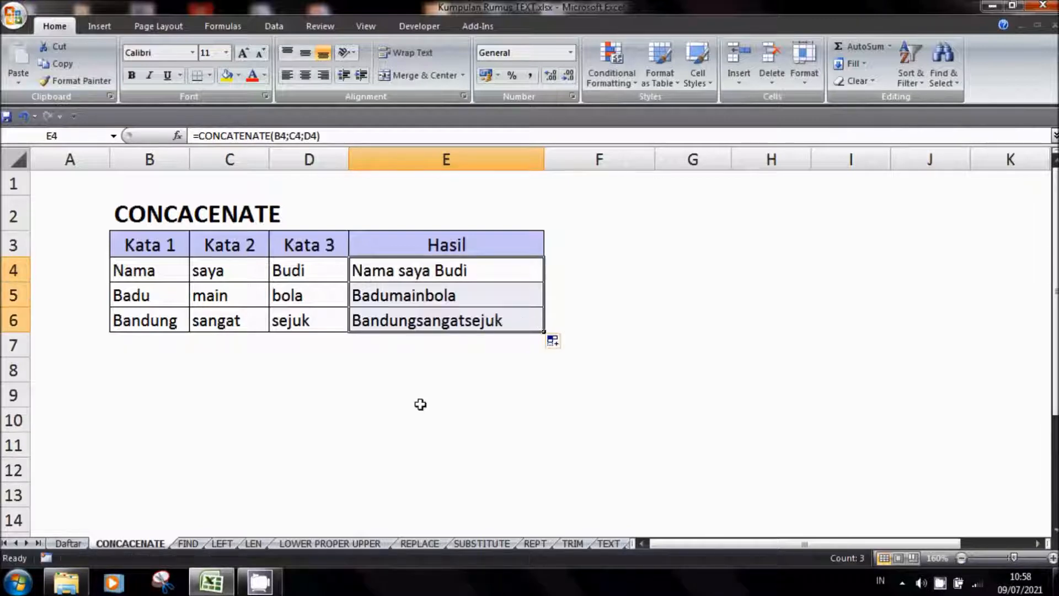
{"action": "left_click", "coordinate": [409, 411]}
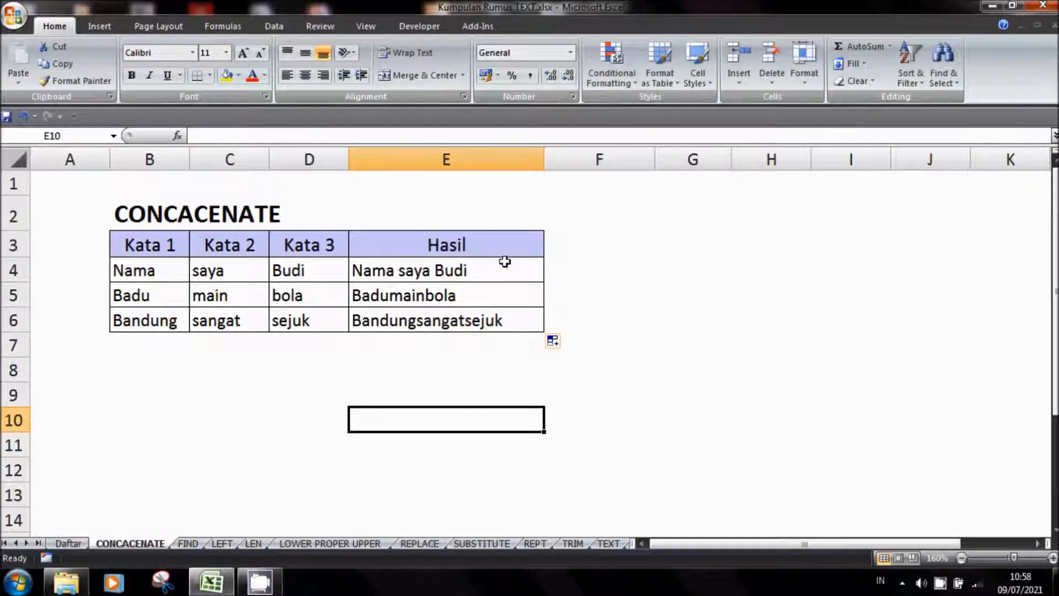
Add a trailing space to the words in B5 and C5 so the joined text in E5 is separated
{"action": "double_click", "coordinate": [161, 296]}
{"action": "type", "text": "B"}
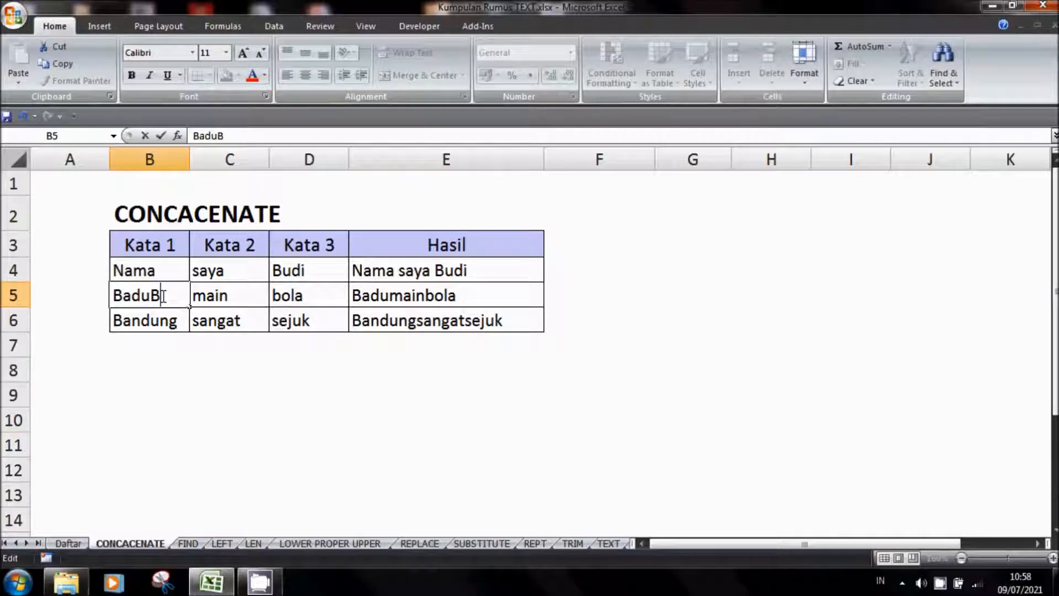
{"action": "key", "text": "BackSpace"}
{"action": "double_click", "coordinate": [249, 298]}
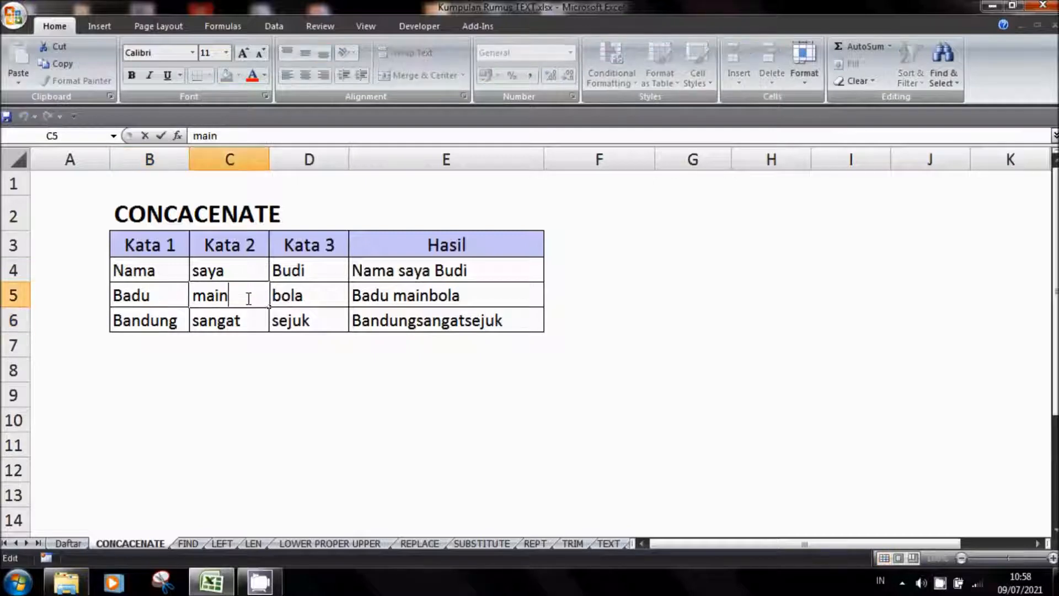
{"action": "key", "text": "Return"}
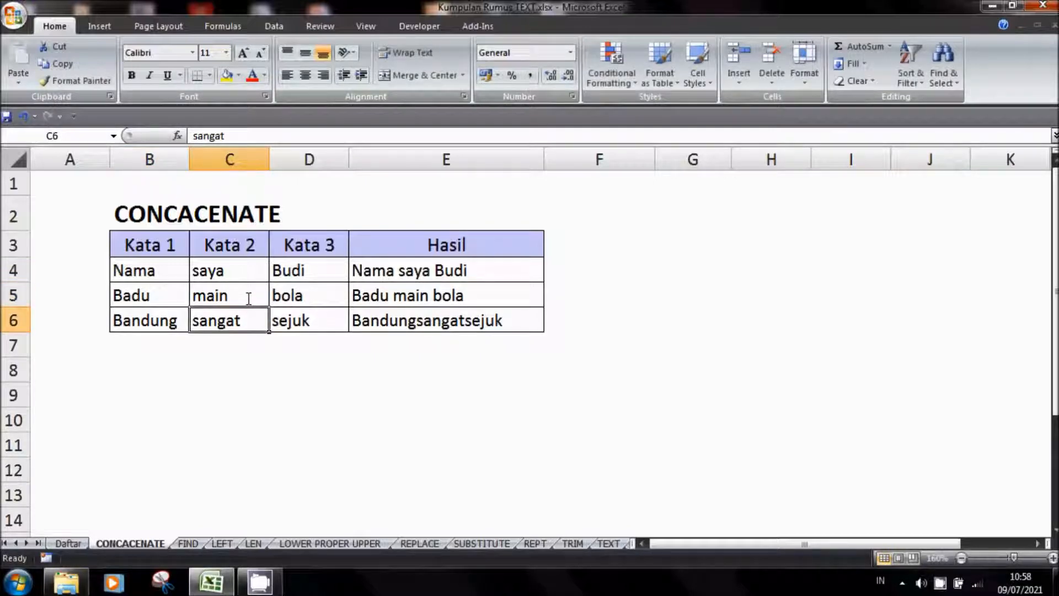
Add a trailing space to "Bandung" in B6 and "sangat" in C6 so the joined text in E6 is separated
{"action": "double_click", "coordinate": [186, 323]}
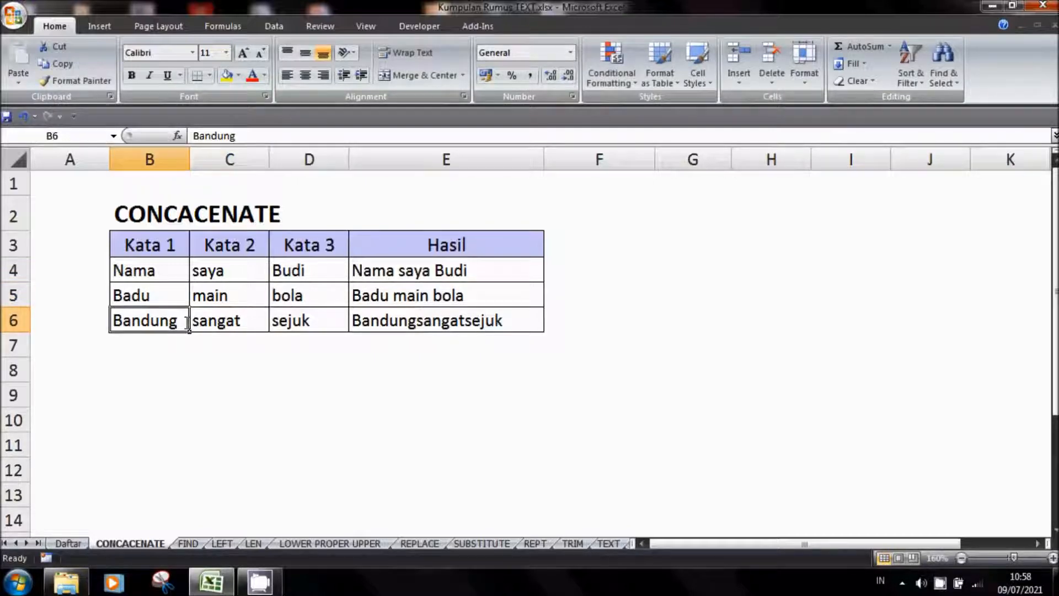
{"action": "double_click", "coordinate": [246, 324]}
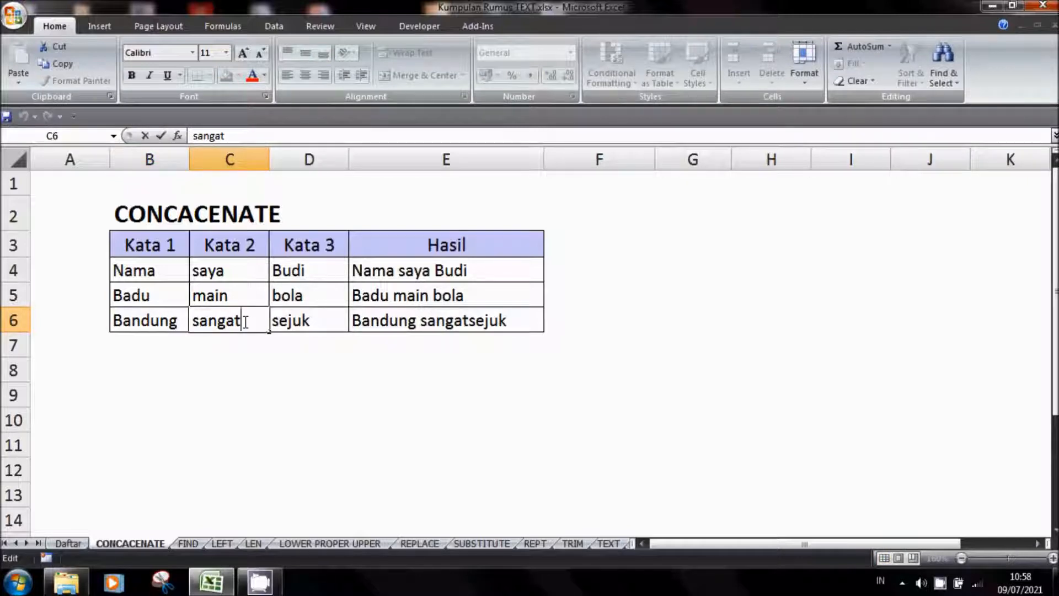
{"action": "key", "text": "Return"}
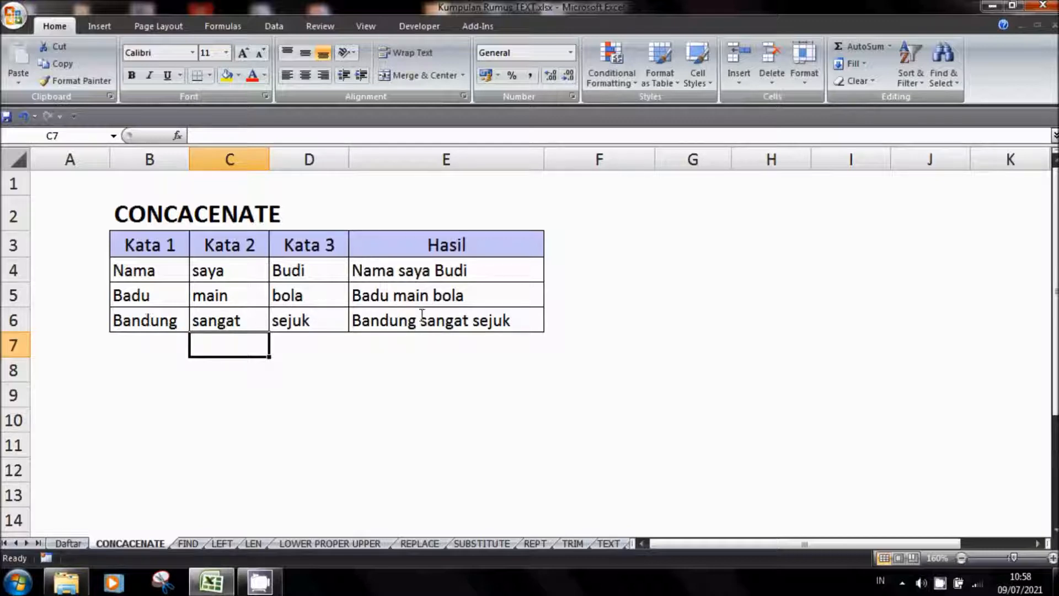
{"action": "left_click", "coordinate": [347, 347]}
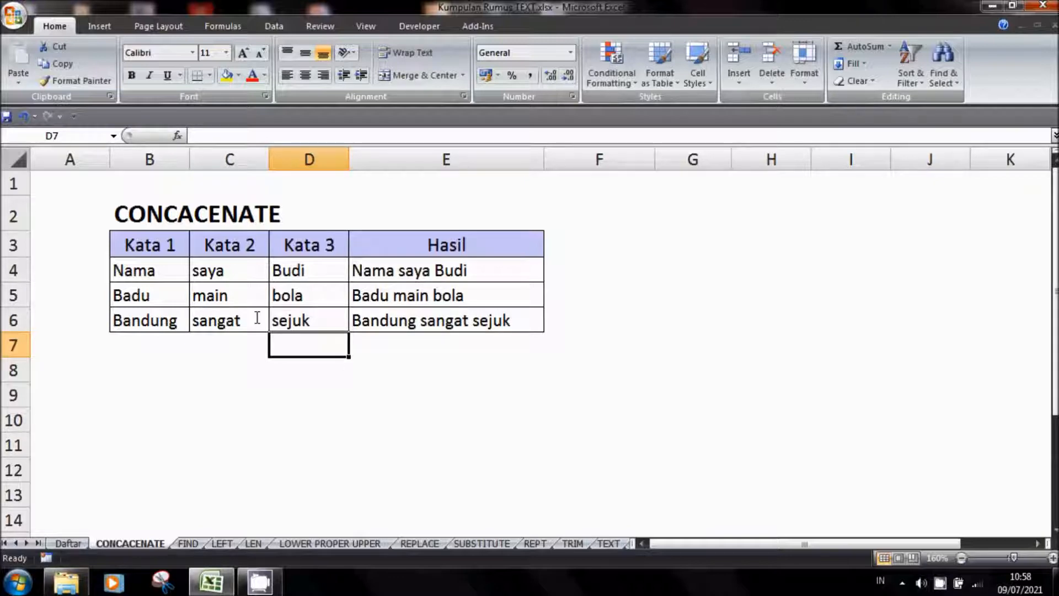
{"action": "left_click", "coordinate": [220, 406]}
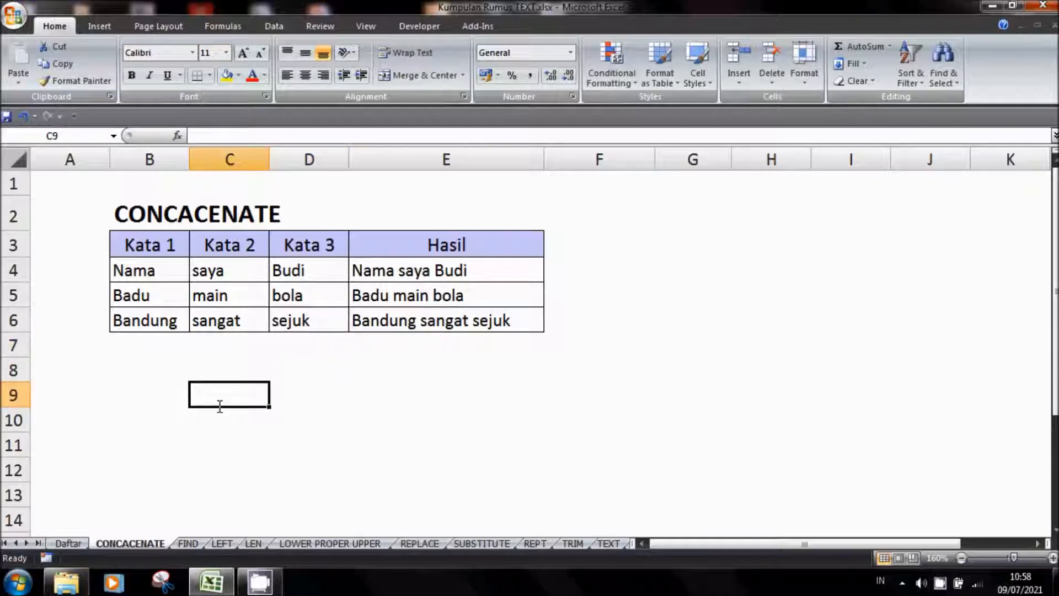
On the FIND worksheet, clear the contents of the result cells C3 and C6
{"action": "left_click", "coordinate": [194, 544]}
{"action": "left_click_drag", "start_coordinate": [350, 247], "coordinate": [356, 312]}
{"action": "left_click_drag", "start_coordinate": [348, 259], "coordinate": [348, 323]}
{"action": "key", "text": "Delete"}
{"action": "left_click", "coordinate": [365, 247]}
{"action": "key", "text": "Delete"}
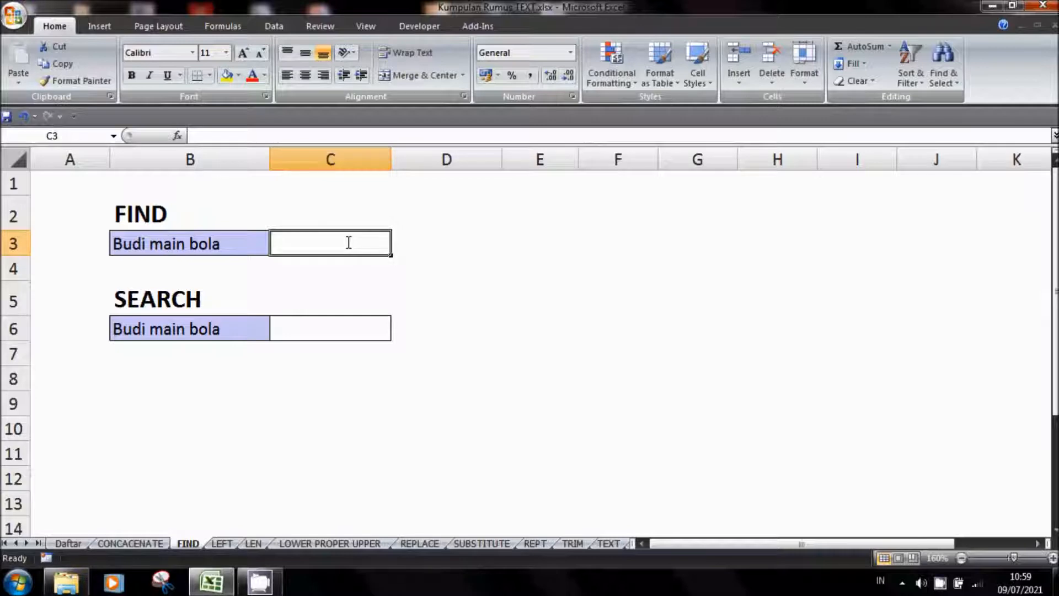
Enter the formula =FIND("i";B3;1) in cell C3 to locate the letter i in the B3 text
{"action": "type", "text": "="}
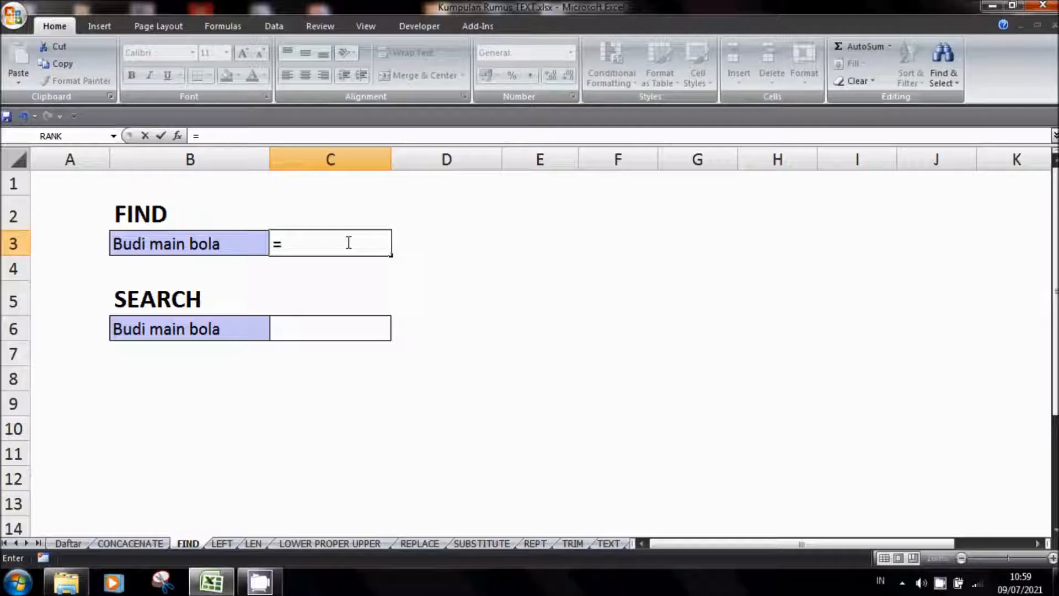
{"action": "type", "text": "FIND("}
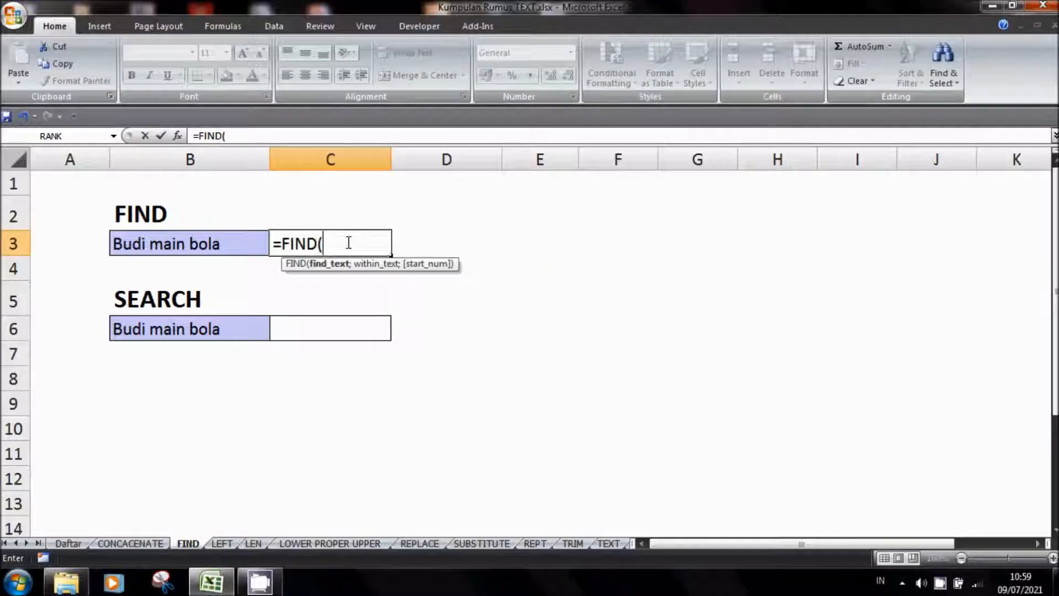
{"action": "type", "text": "\"i\";"}
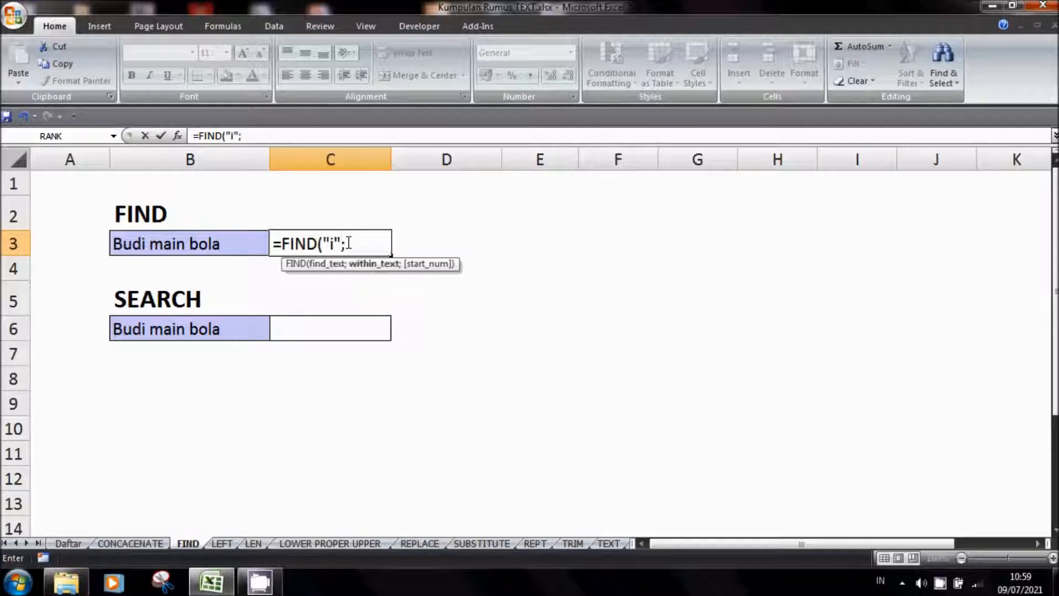
{"action": "left_click", "coordinate": [205, 242]}
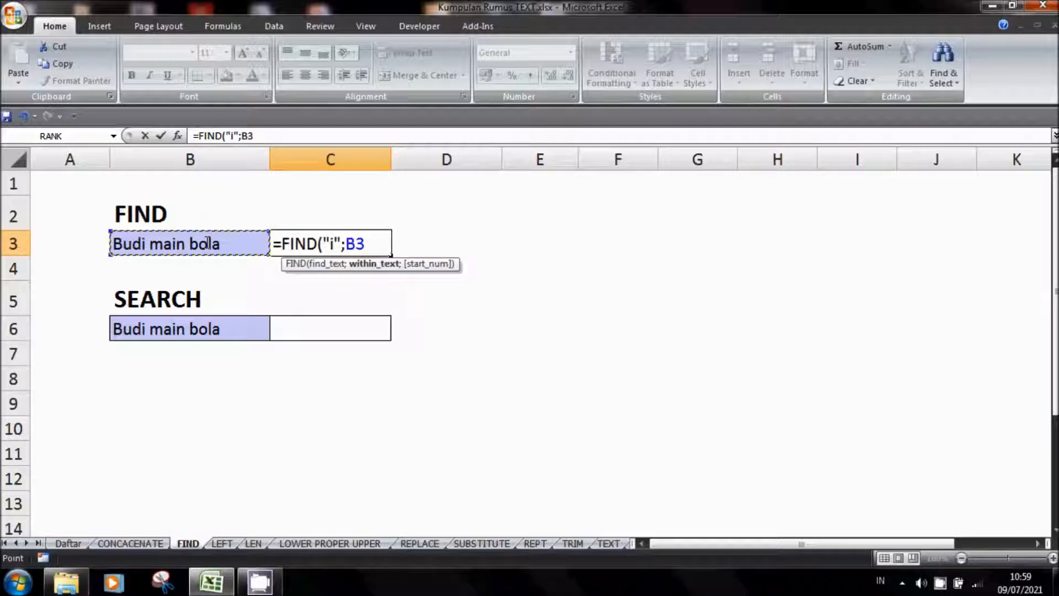
{"action": "type", "text": ";"}
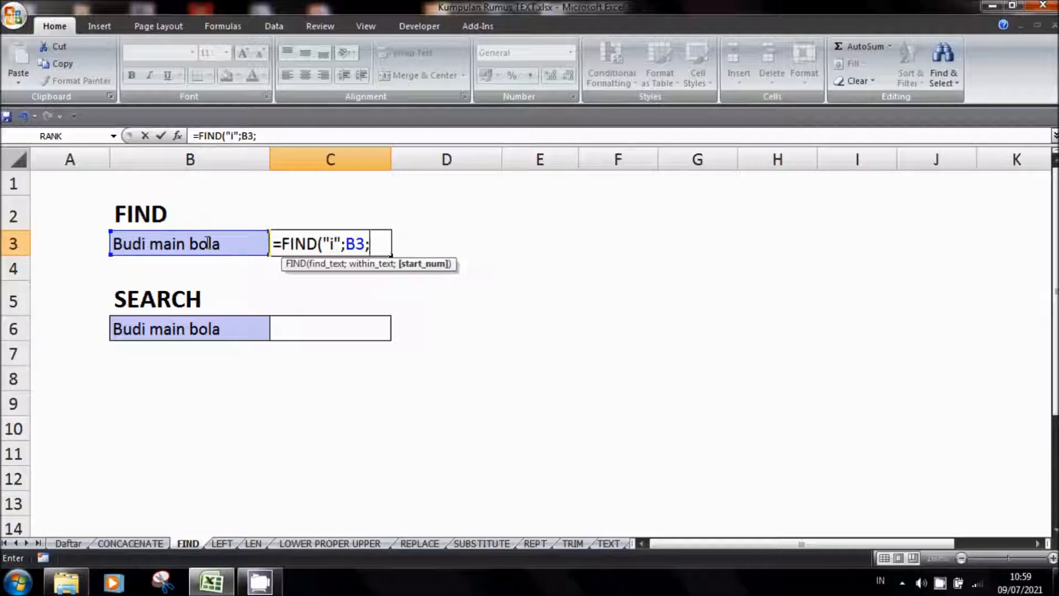
{"action": "type", "text": "1)"}
{"action": "key", "text": "Return"}
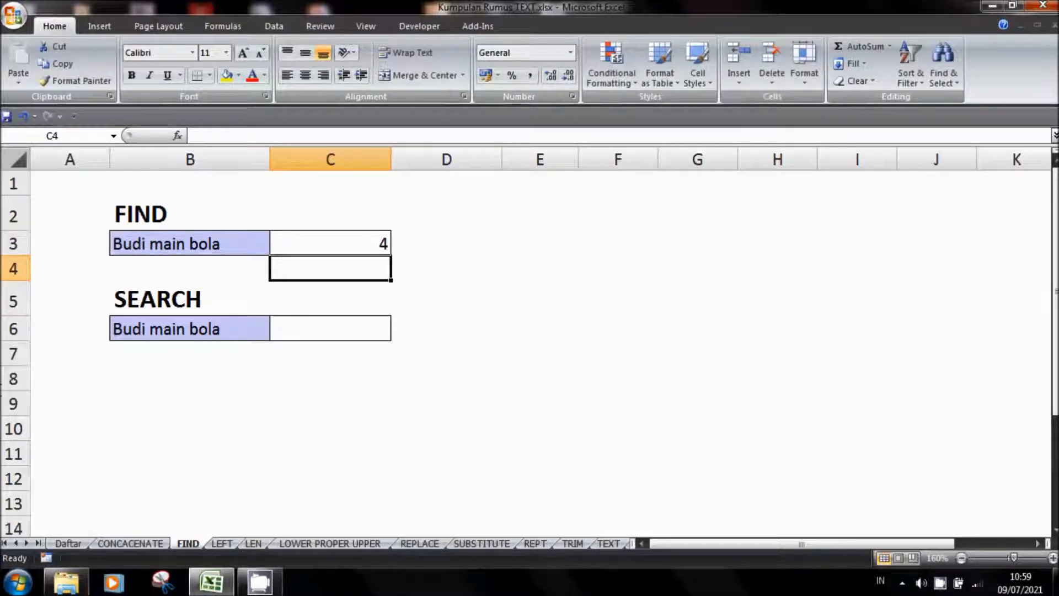
Change the start position in the C3 FIND formula to 2, giving =FIND("i";B3;2)
{"action": "left_click", "coordinate": [338, 246]}
{"action": "left_click", "coordinate": [285, 141]}
{"action": "key", "text": "Left"}
{"action": "key", "text": "BackSpace"}
{"action": "type", "text": "2"}
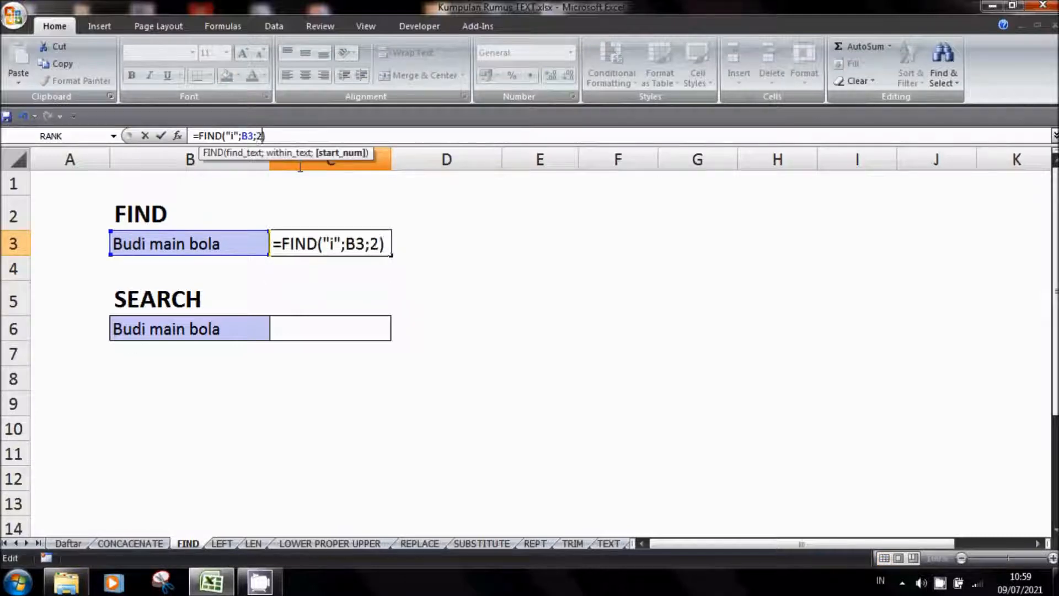
{"action": "key", "text": "Return"}
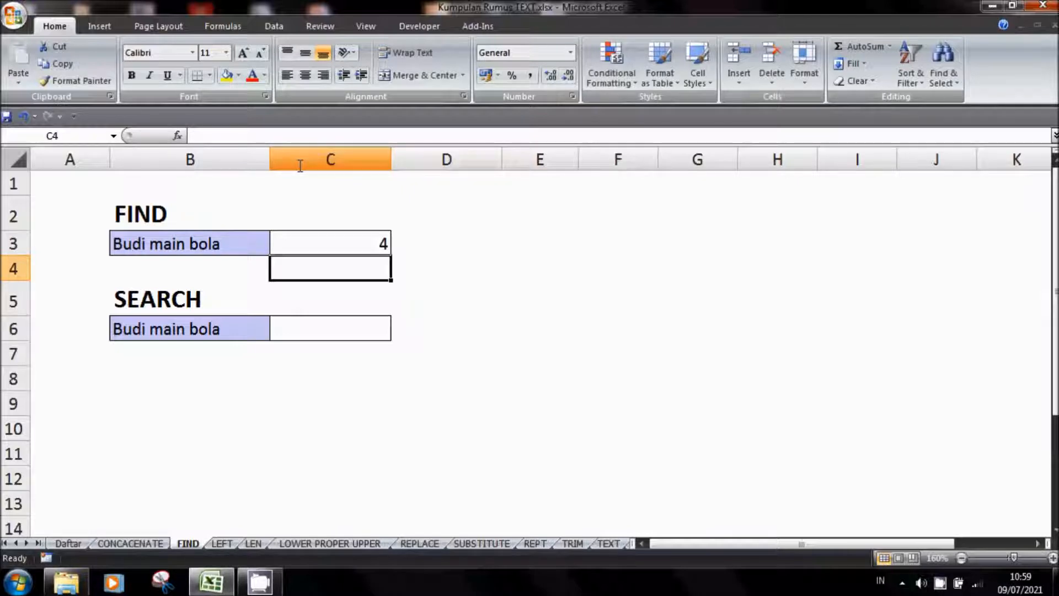
Enter the formula =SEARCH("bola";B6;1) in cell C6 to locate the word bola in the B6 text
{"action": "left_click", "coordinate": [346, 329]}
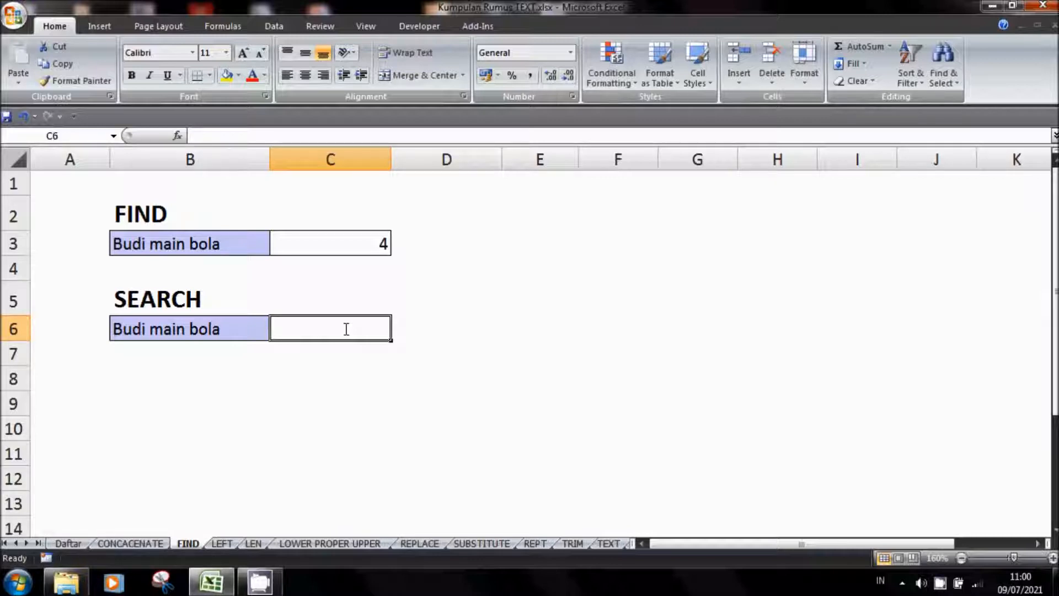
{"action": "type", "text": "="}
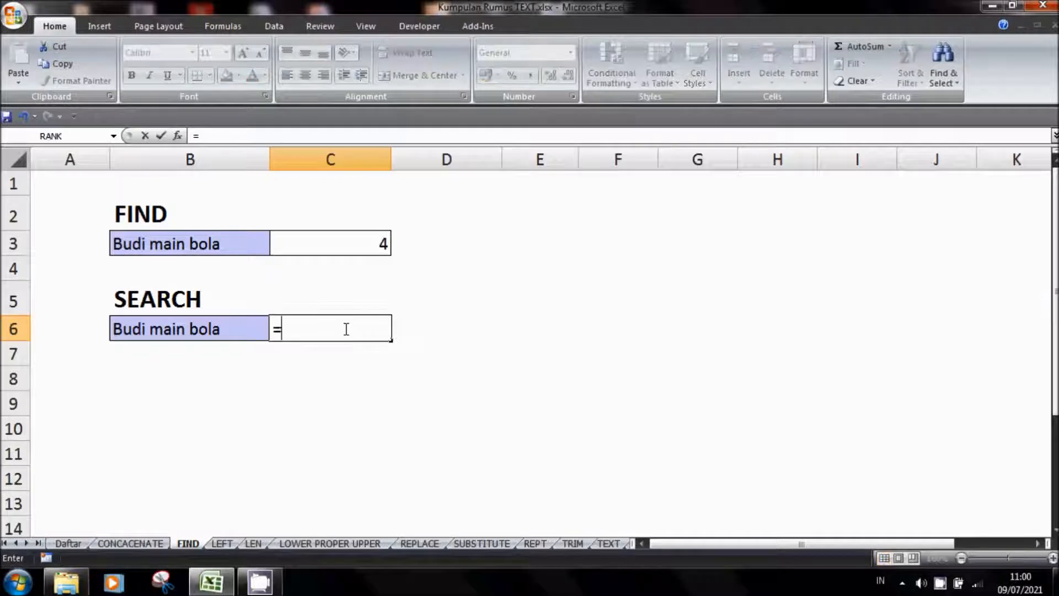
{"action": "type", "text": "sear"}
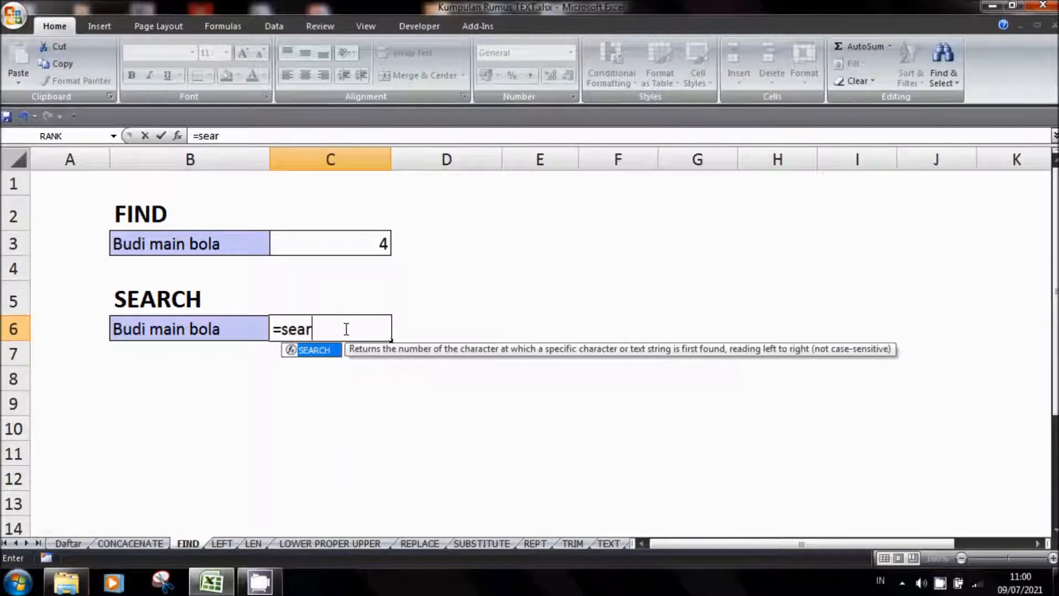
{"action": "type", "text": "ch("}
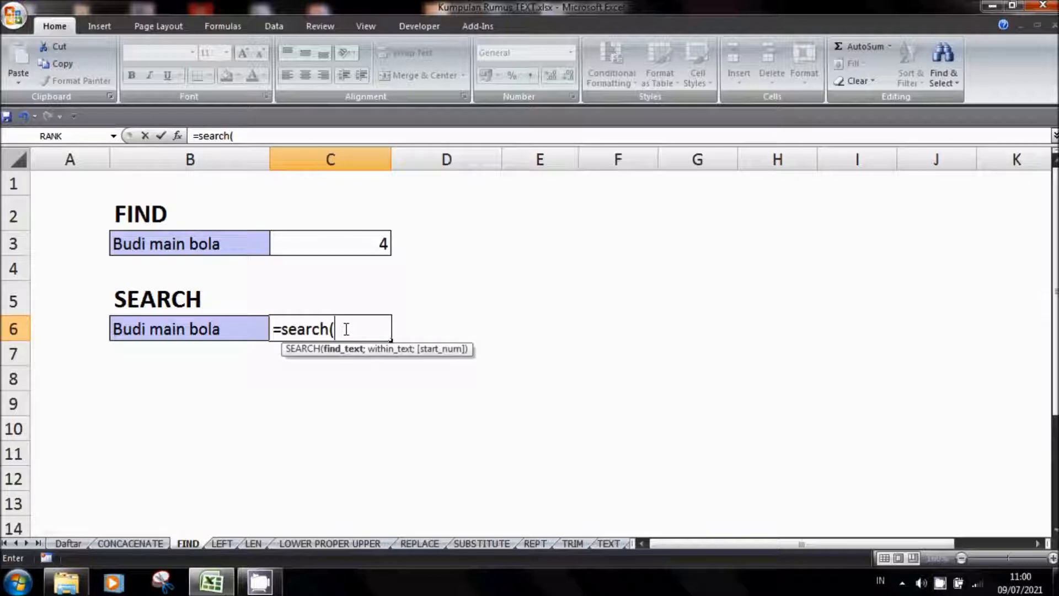
{"action": "type", "text": "\""}
{"action": "type", "text": "bo;a"}
{"action": "key", "text": "BackSpace"}
{"action": "key", "text": "BackSpace"}
{"action": "type", "text": "la\";"}
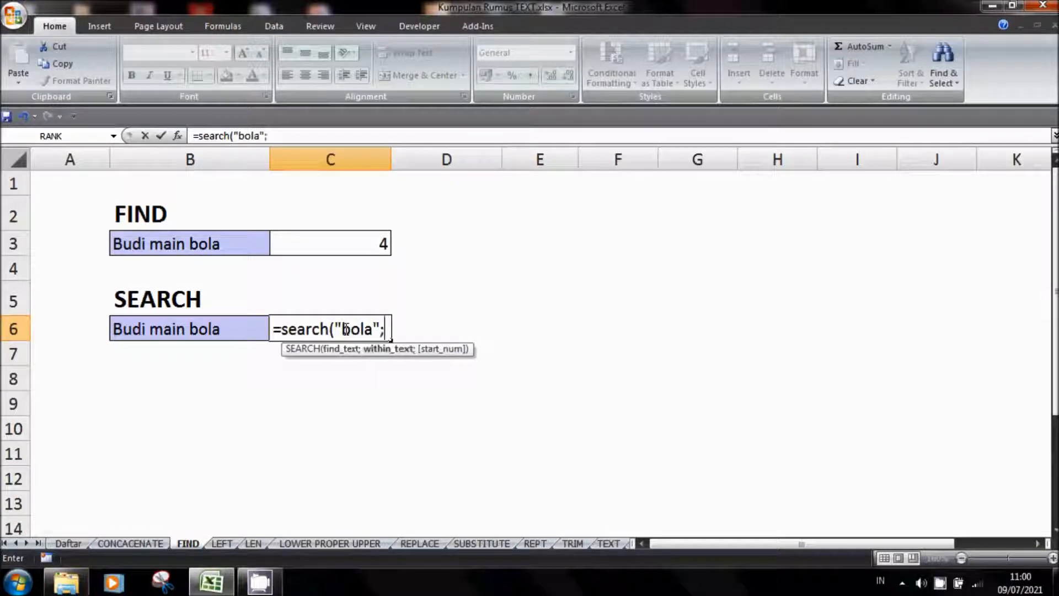
{"action": "left_click", "coordinate": [194, 330]}
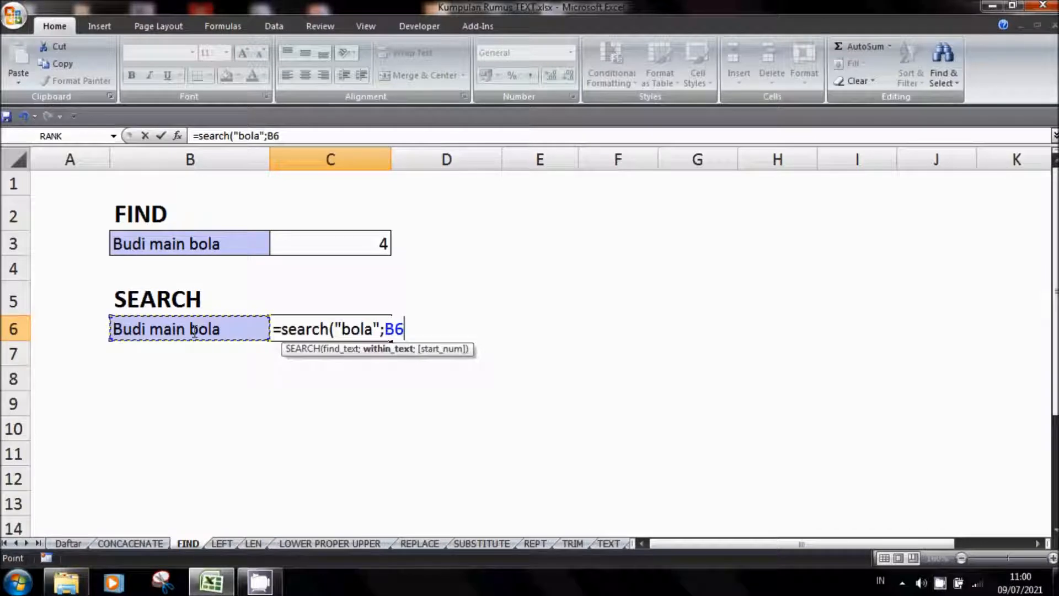
{"action": "type", "text": ";1)"}
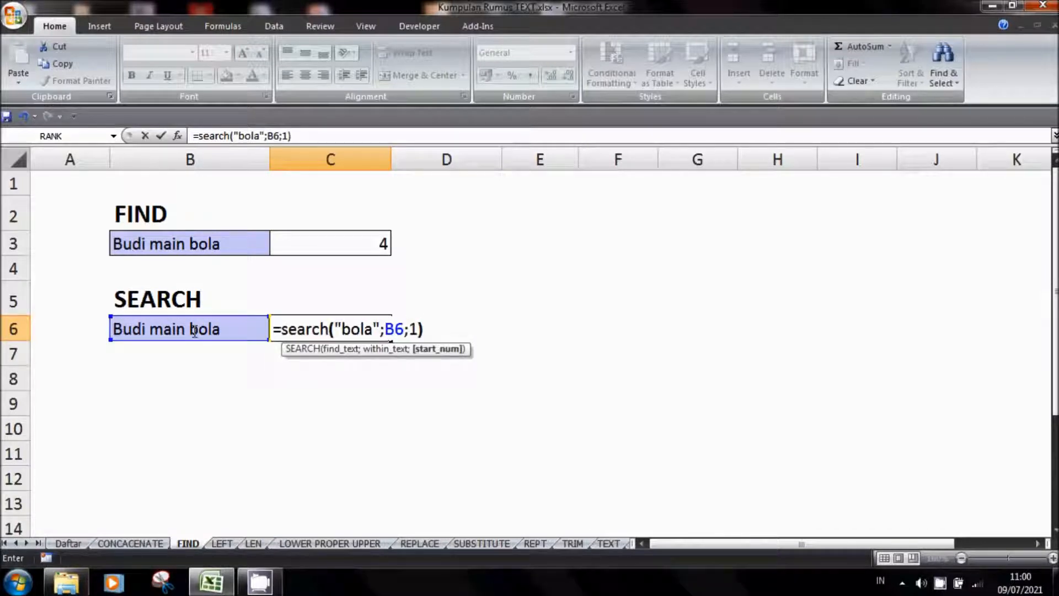
{"action": "key", "text": "Return"}
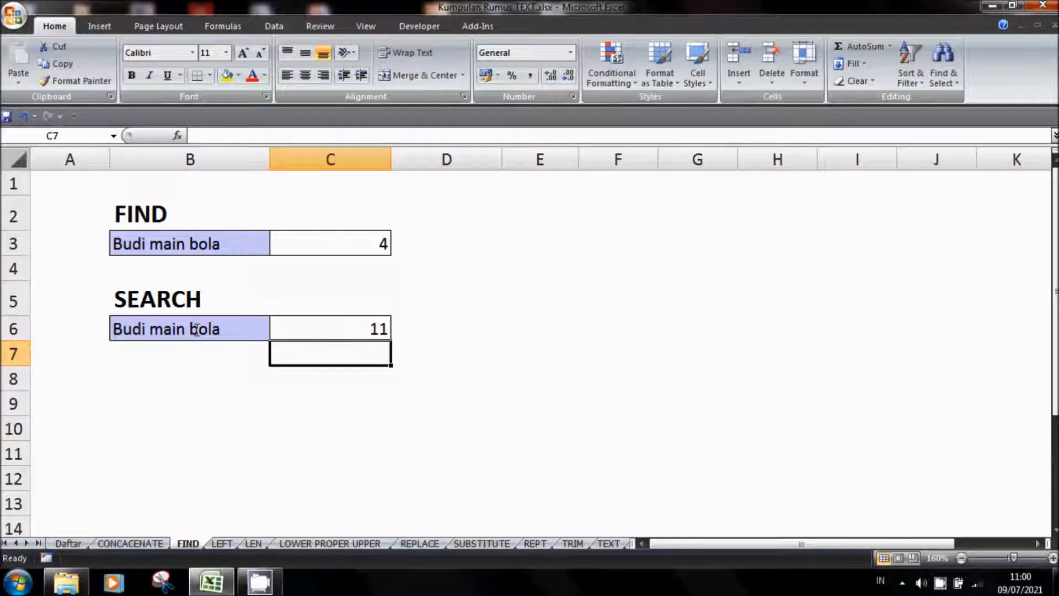
{"action": "left_click", "coordinate": [384, 333]}
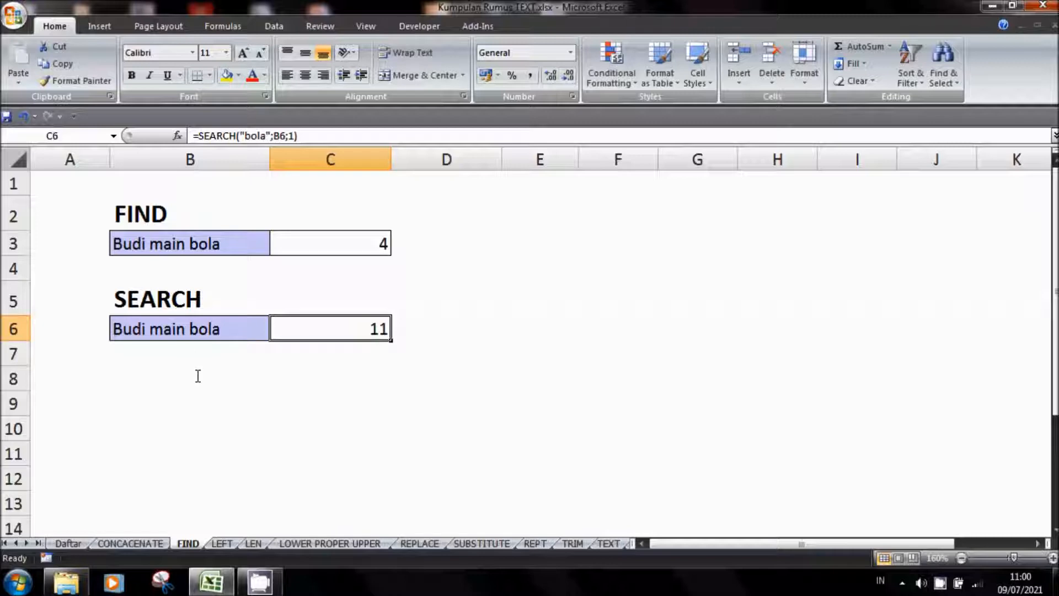
On the LEFT worksheet, enter the formula =LEFT(C3;3) in cell C4 to extract the first three characters of JAKARTA
{"action": "left_click", "coordinate": [223, 544]}
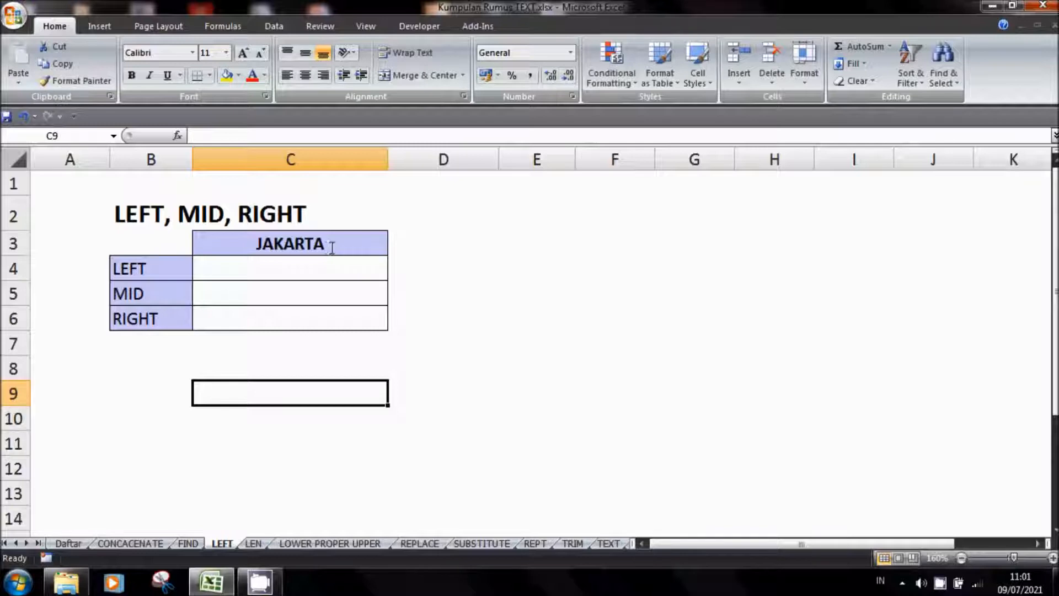
{"action": "left_click", "coordinate": [162, 269]}
{"action": "left_click", "coordinate": [158, 291]}
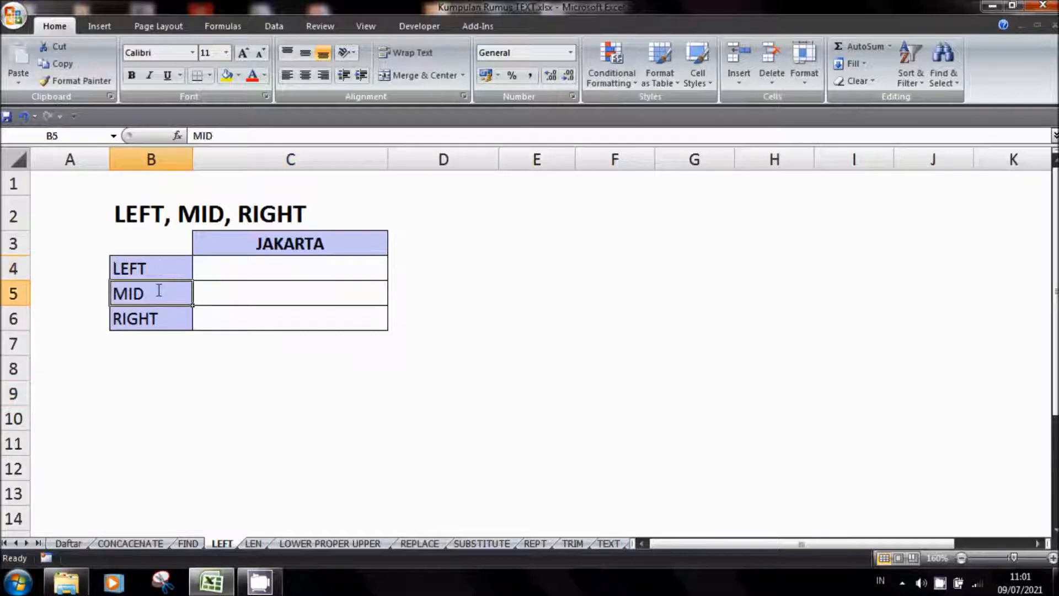
{"action": "left_click", "coordinate": [156, 319]}
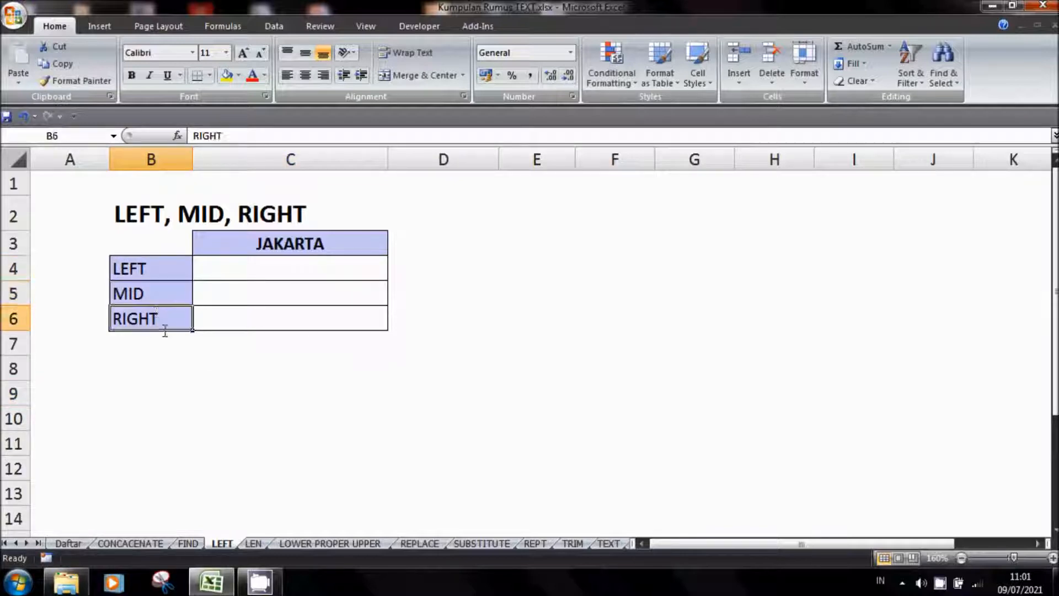
{"action": "left_click", "coordinate": [261, 264]}
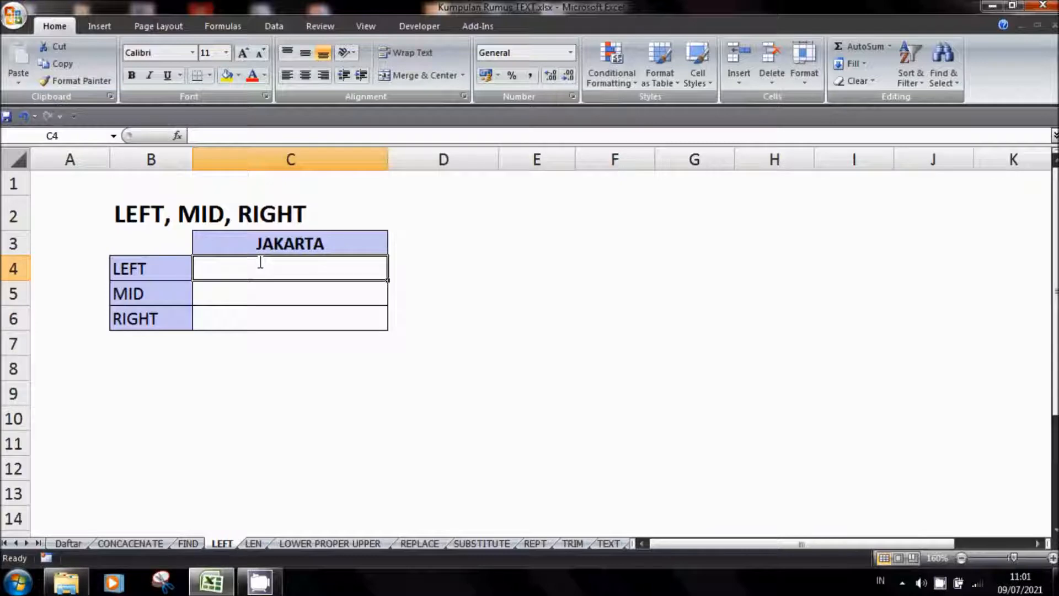
{"action": "type", "text": "="}
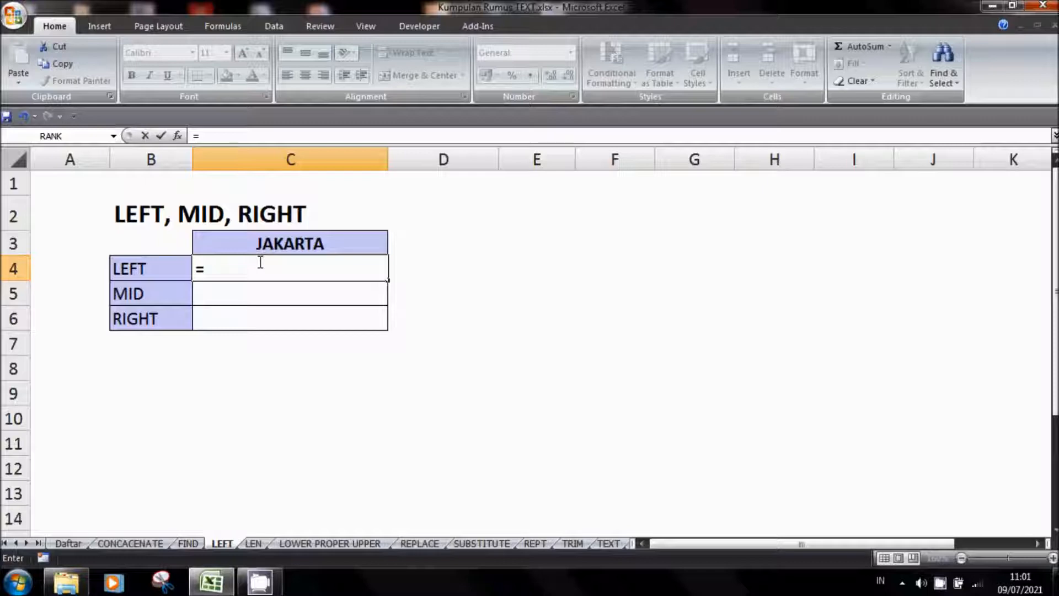
{"action": "type", "text": "LEFT"}
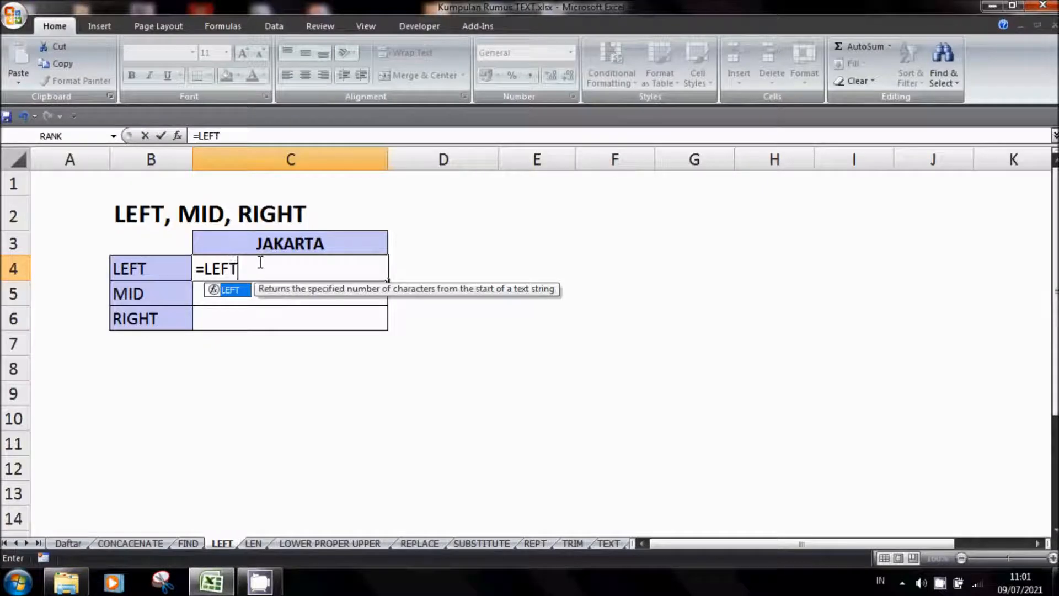
{"action": "type", "text": "("}
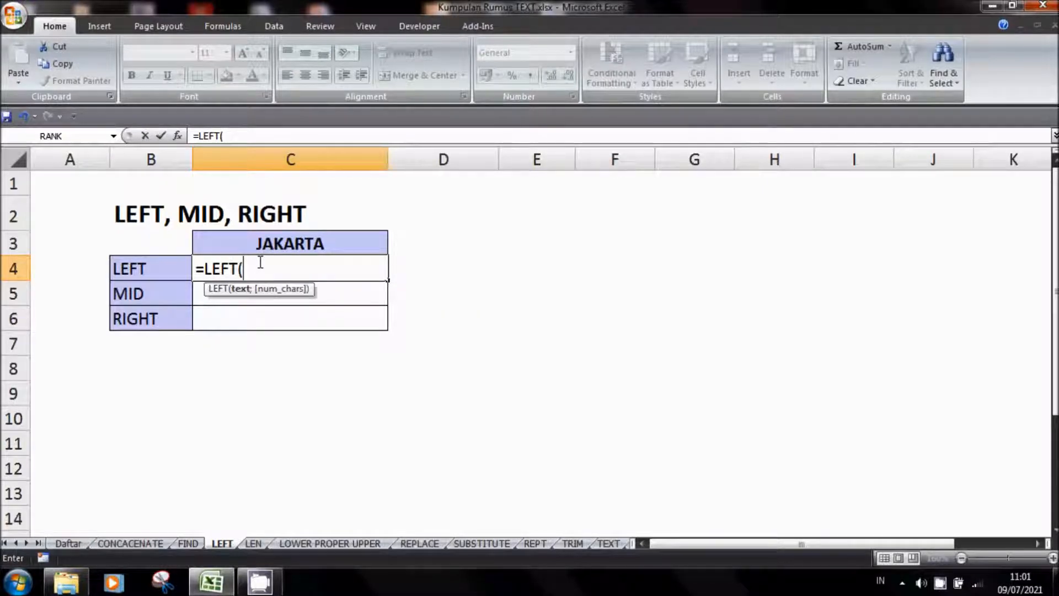
{"action": "left_click", "coordinate": [295, 244]}
{"action": "type", "text": ";3)"}
{"action": "key", "text": "Return"}
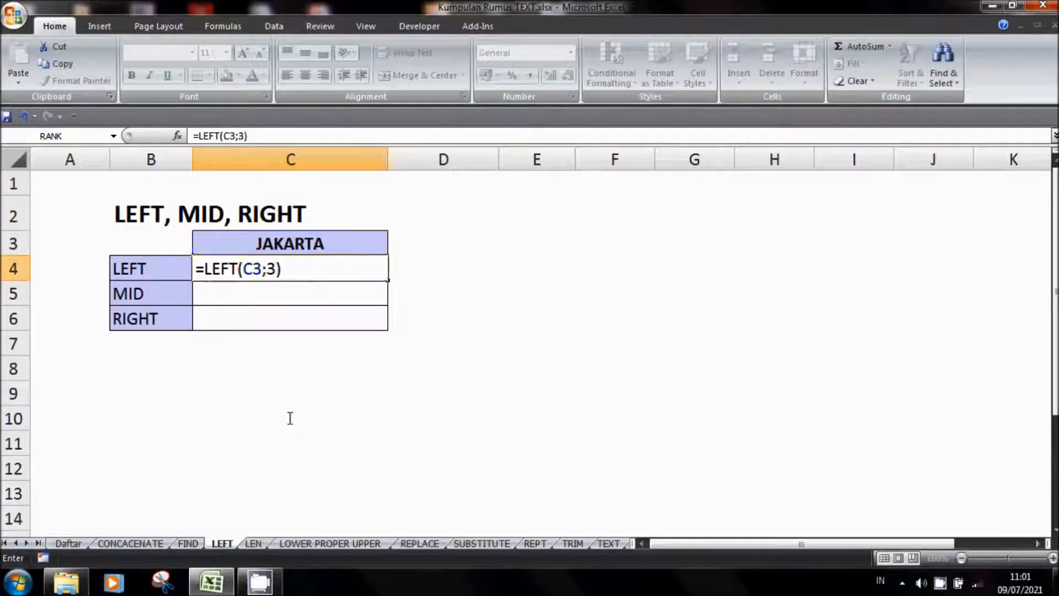
{"action": "key", "text": "Return"}
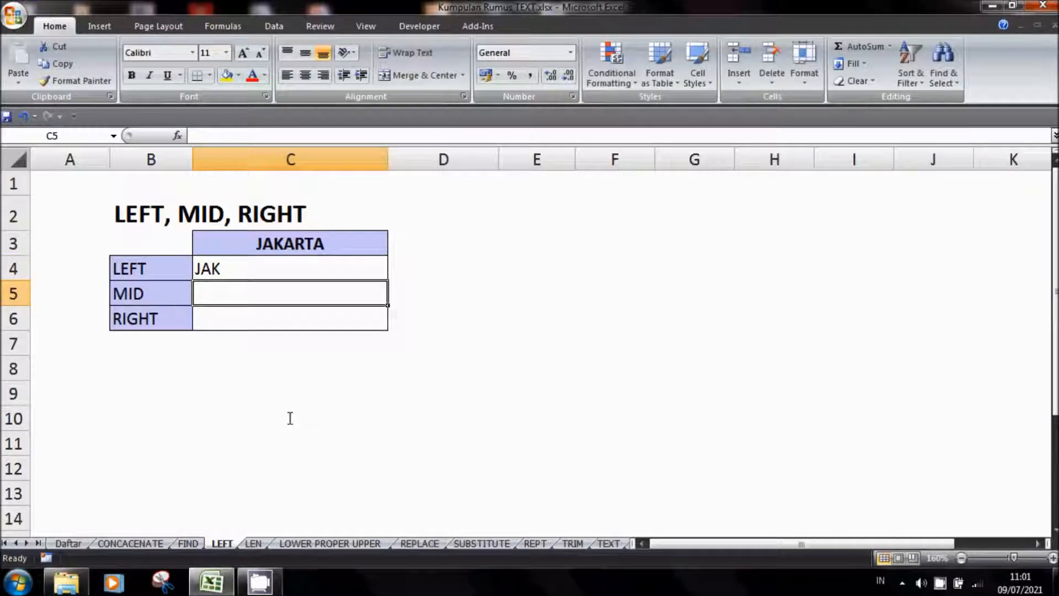
Set the number of characters in the C4 LEFT formula to 4
{"action": "key", "text": "Up"}
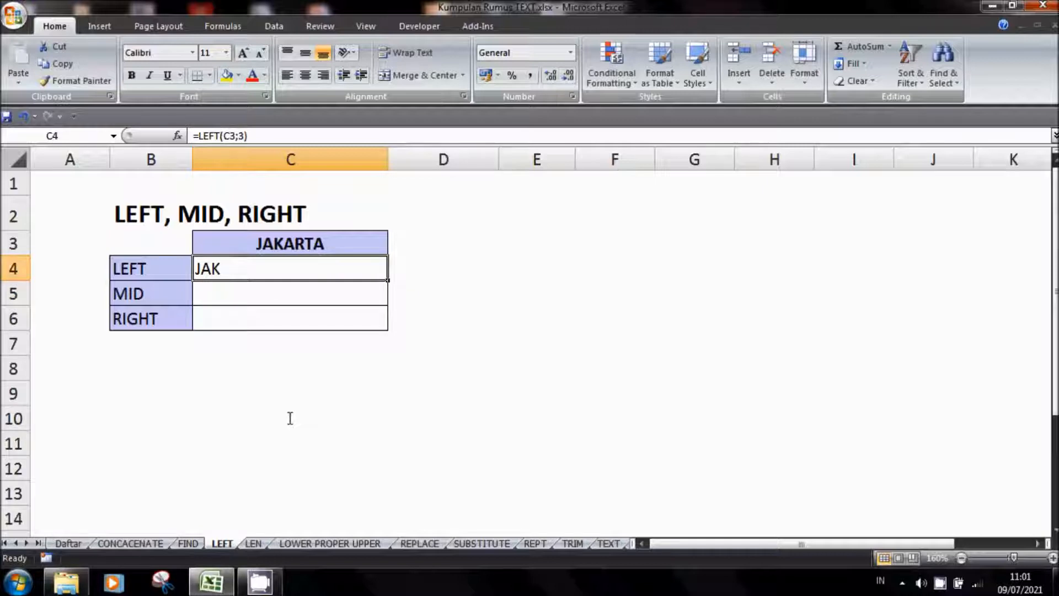
{"action": "left_click", "coordinate": [246, 136]}
{"action": "key", "text": "BackSpace"}
{"action": "type", "text": "4"}
{"action": "key", "text": "Return"}
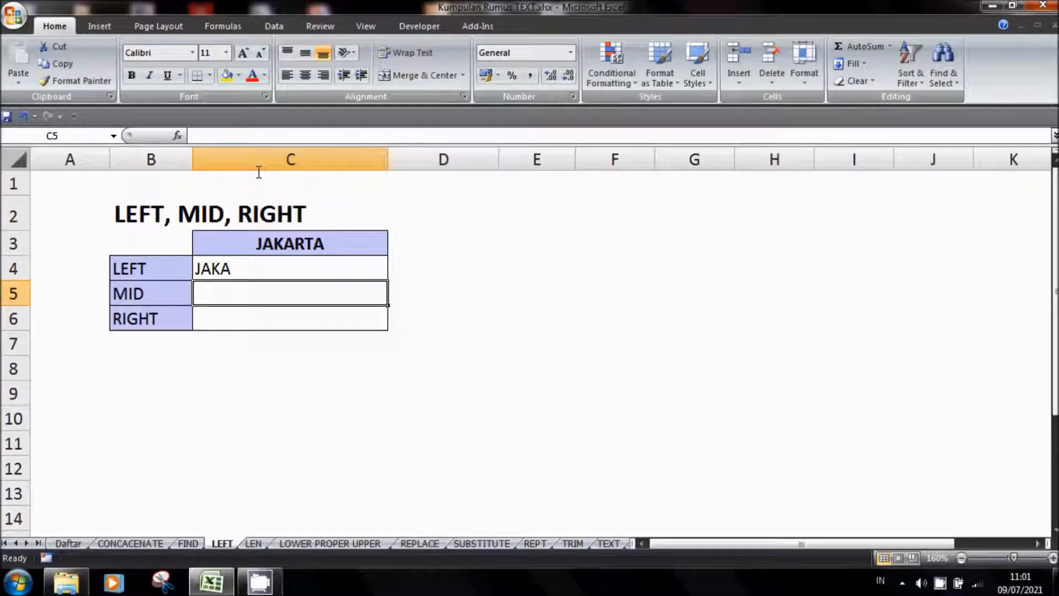
Enter the formula =MID(C3;1;4) in cell C5 to extract four characters of JAKARTA from the first position
{"action": "type", "text": "=MID("}
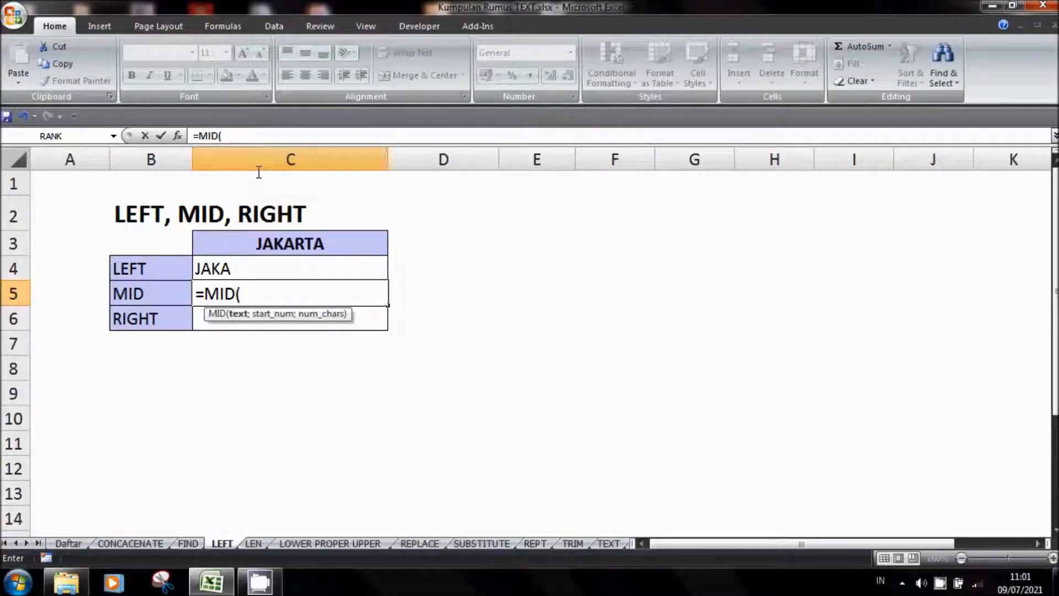
{"action": "left_click", "coordinate": [302, 246]}
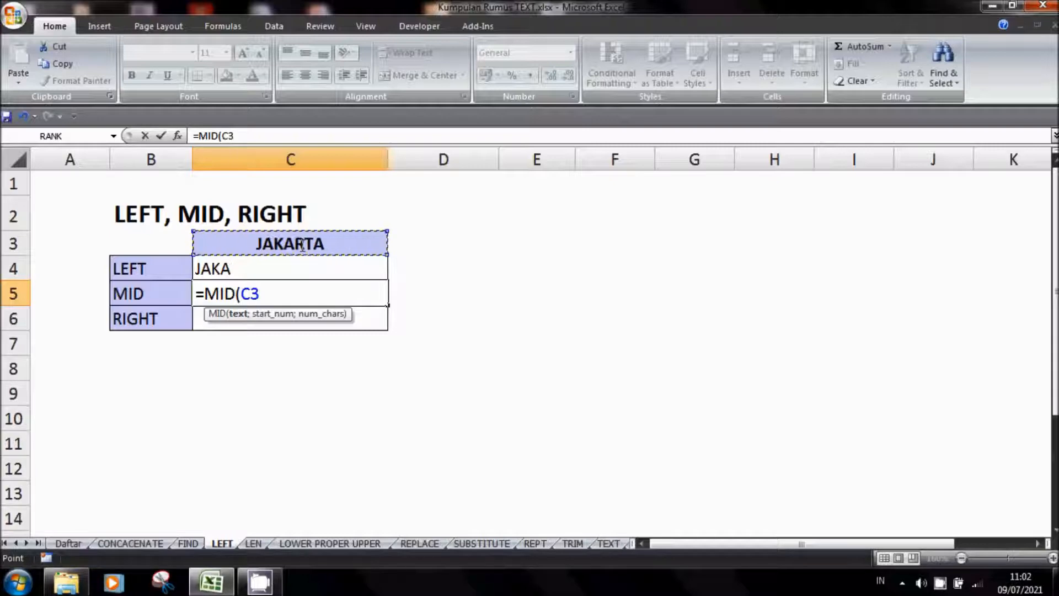
{"action": "type", "text": ";"}
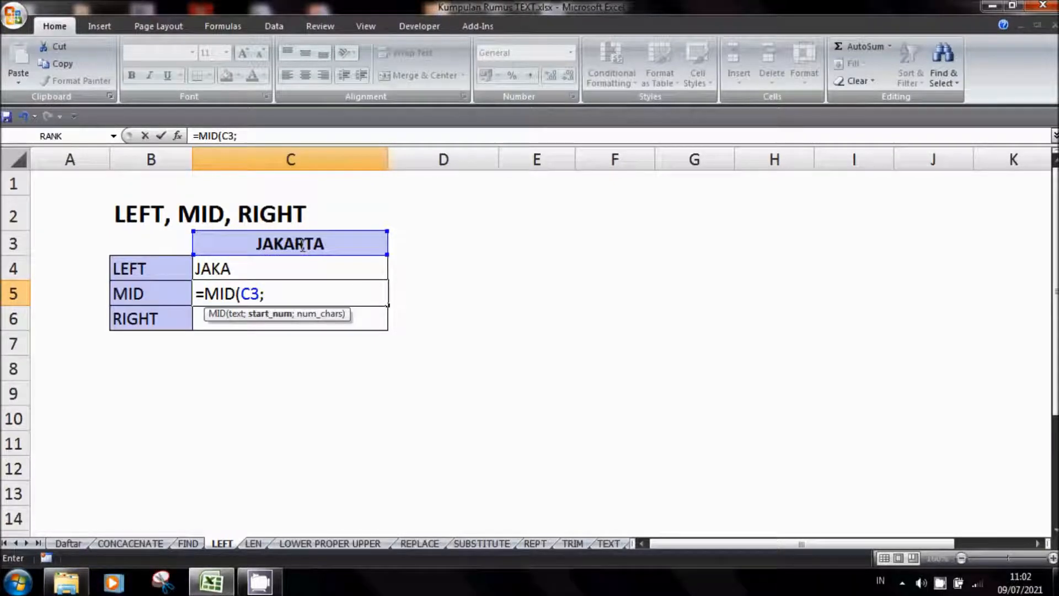
{"action": "type", "text": "1;"}
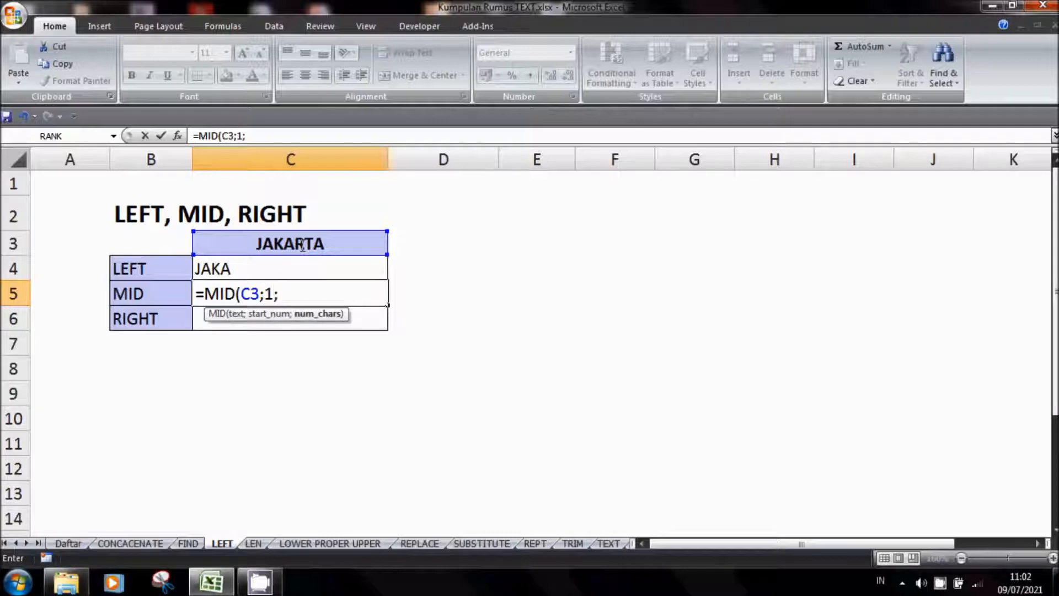
{"action": "type", "text": "4)"}
{"action": "key", "text": "Return"}
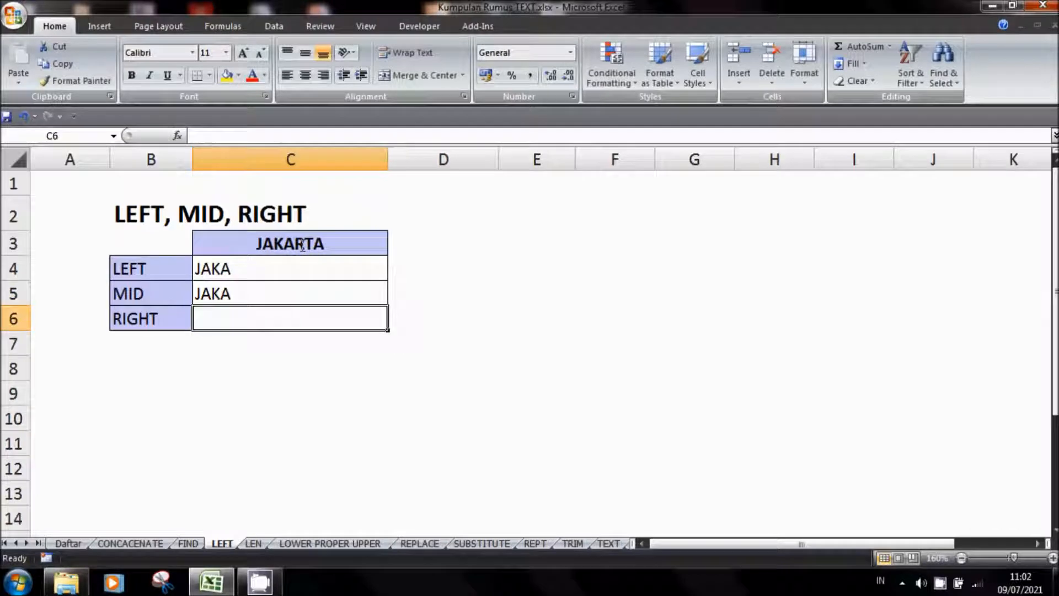
Set the start position in the C5 MID formula to 3
{"action": "left_click", "coordinate": [276, 287]}
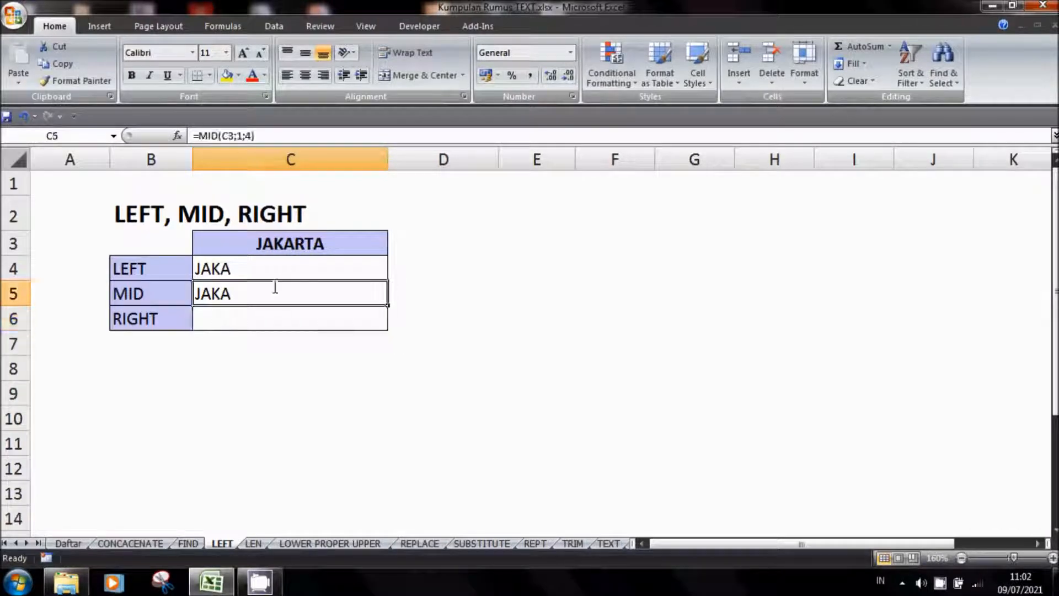
{"action": "left_click", "coordinate": [245, 137]}
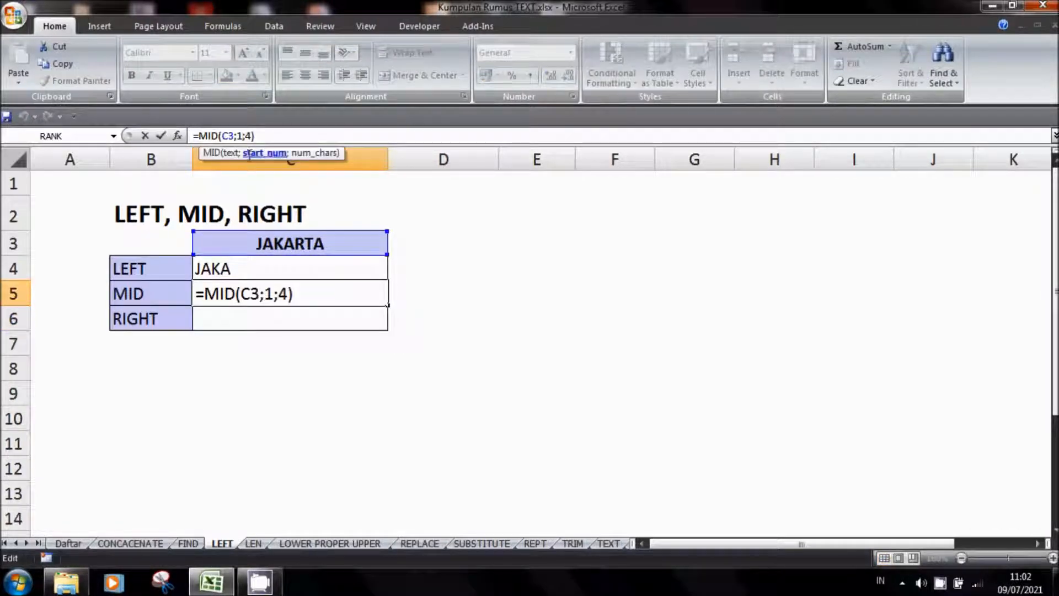
{"action": "key", "text": "BackSpace"}
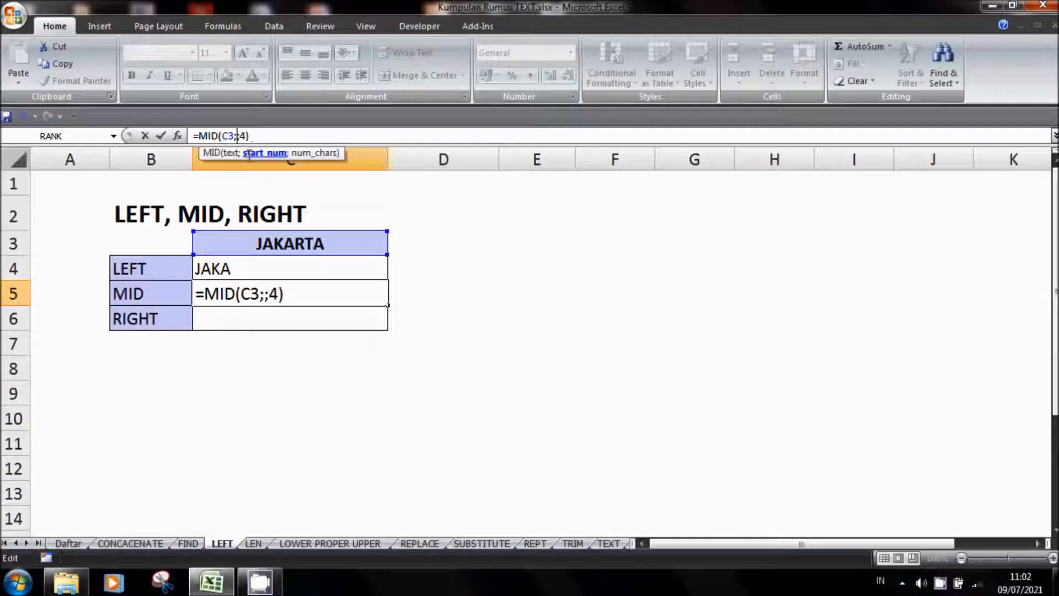
{"action": "type", "text": "3"}
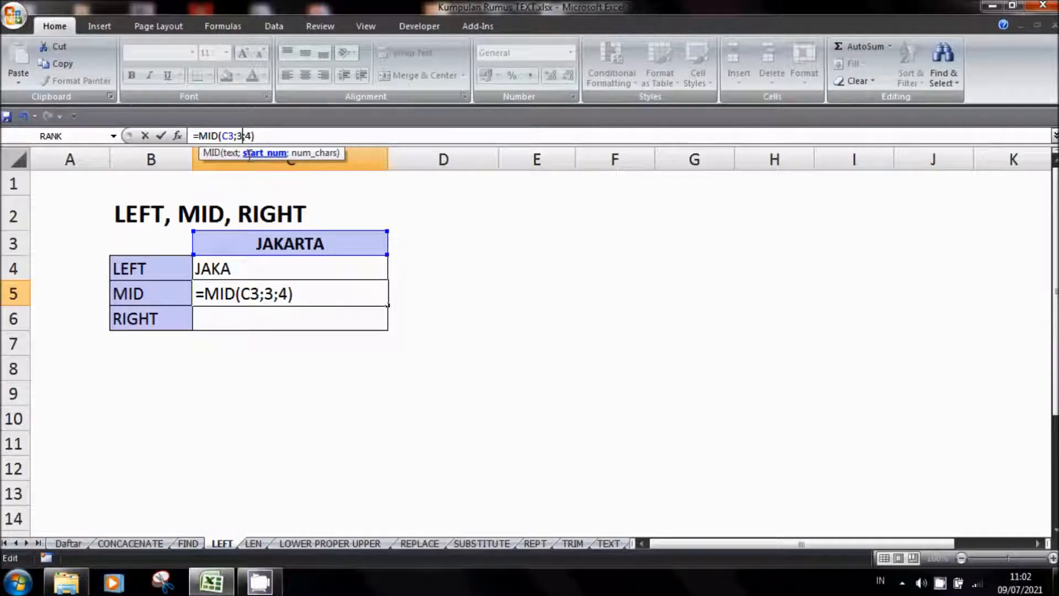
{"action": "key", "text": "Return"}
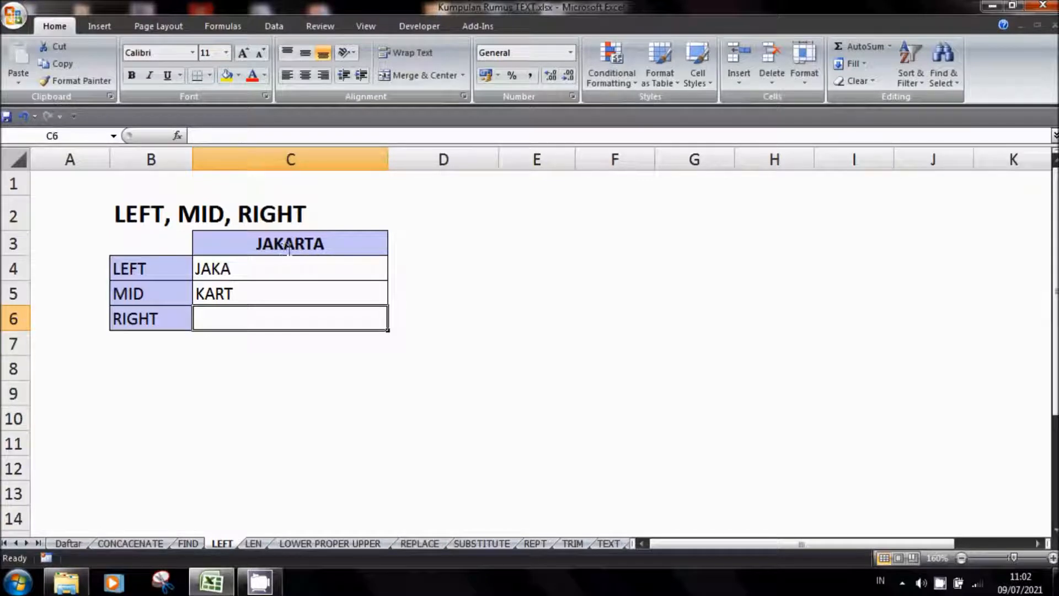
Set the start position in the C5 MID formula to 4
{"action": "left_click", "coordinate": [230, 293]}
{"action": "left_click", "coordinate": [243, 135]}
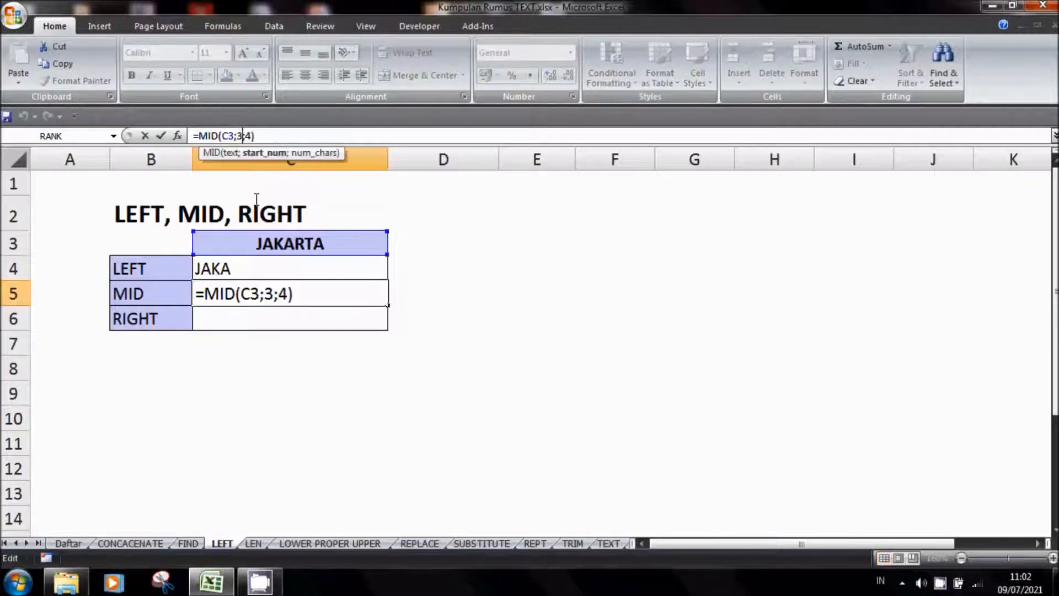
{"action": "key", "text": "BackSpace"}
{"action": "type", "text": "4"}
{"action": "key", "text": "Return"}
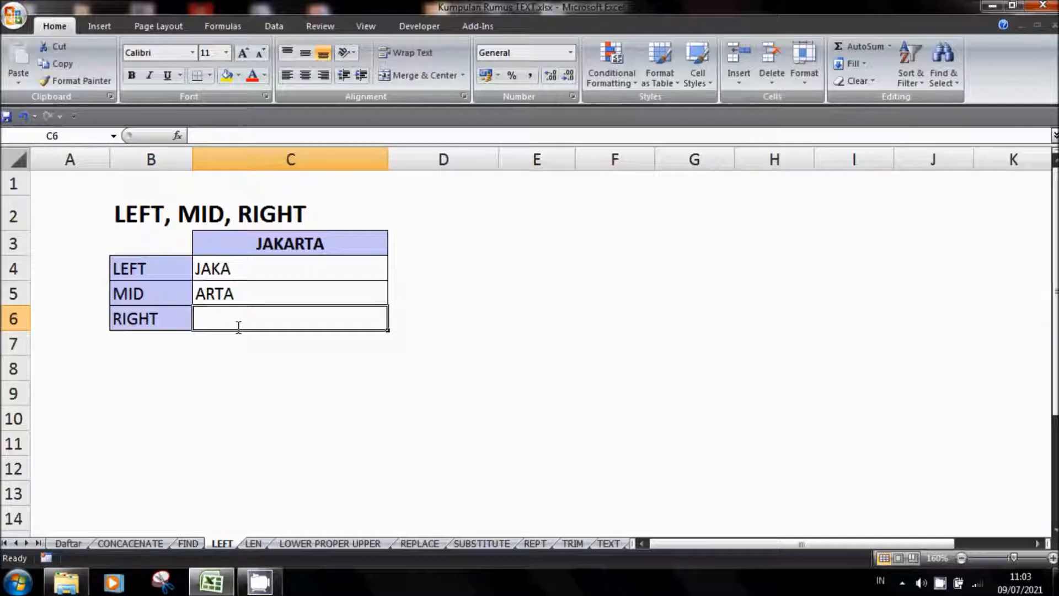
Enter the formula =RIGH(C3;2) in cell C6 to try extracting the last two characters of JAKARTA
{"action": "type", "text": "=RI"}
{"action": "type", "text": "GFT"}
{"action": "key", "text": "BackSpace"}
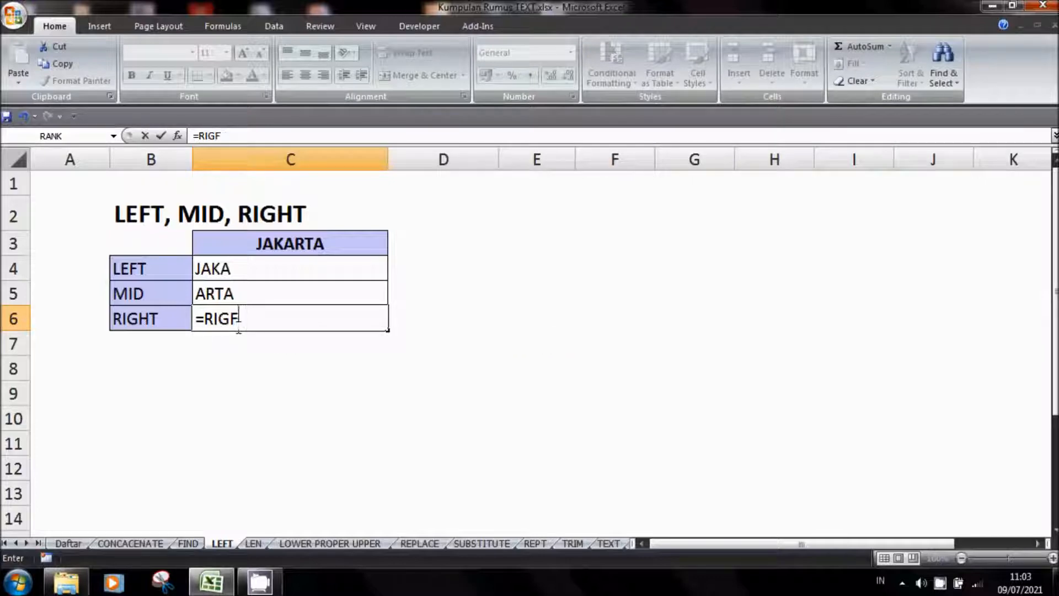
{"action": "key", "text": "BackSpace"}
{"action": "type", "text": "H"}
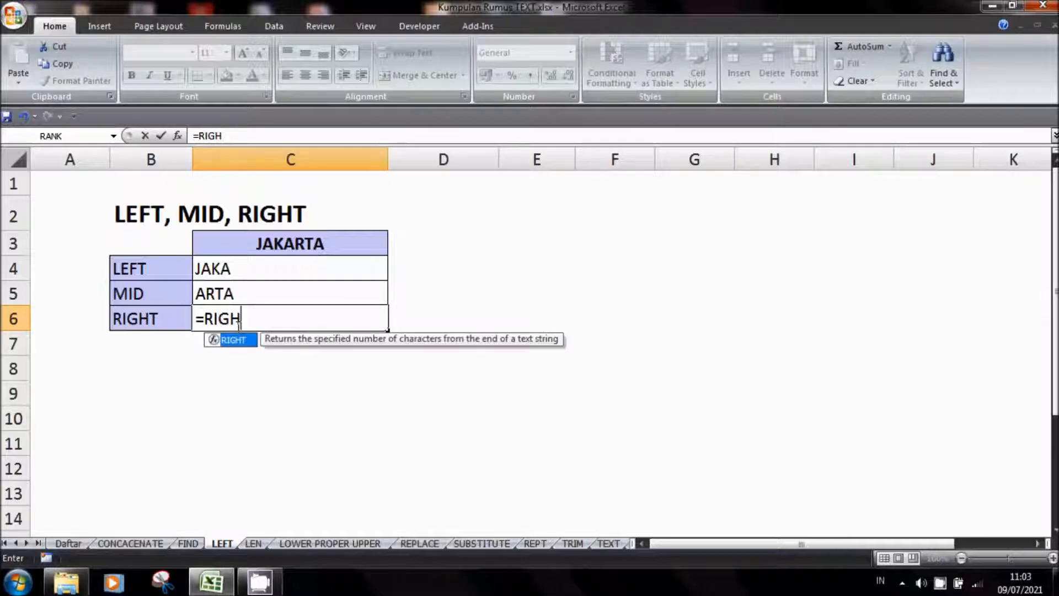
{"action": "type", "text": "("}
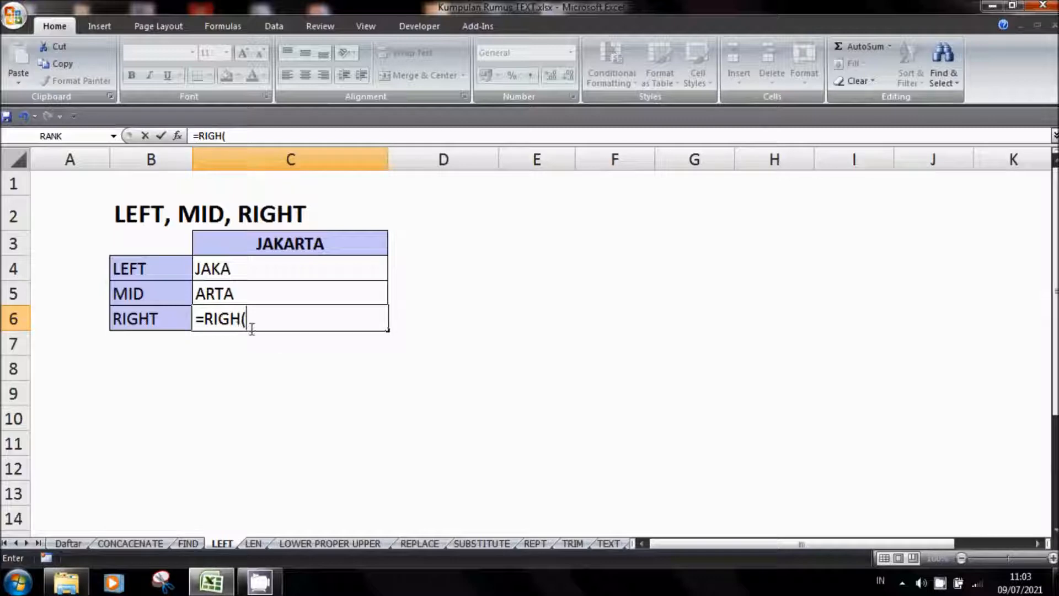
{"action": "left_click", "coordinate": [292, 244]}
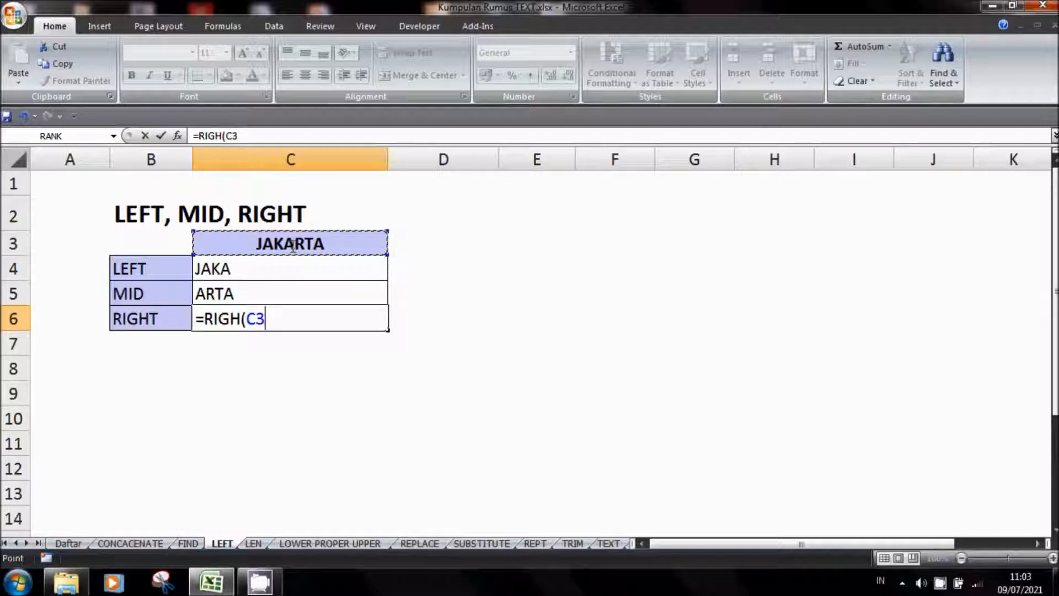
{"action": "type", "text": ";2)"}
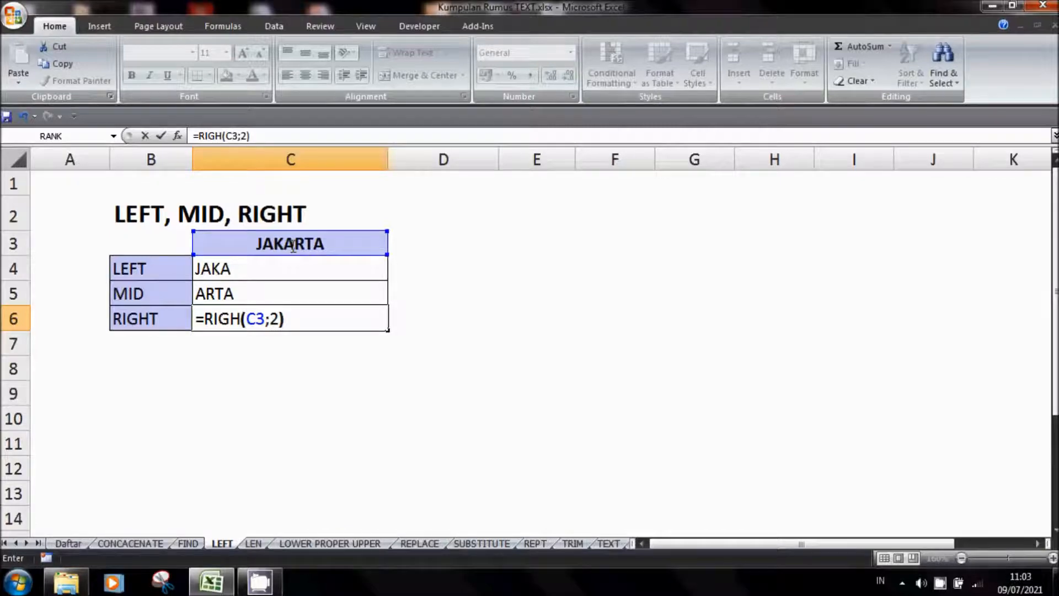
{"action": "key", "text": "Return"}
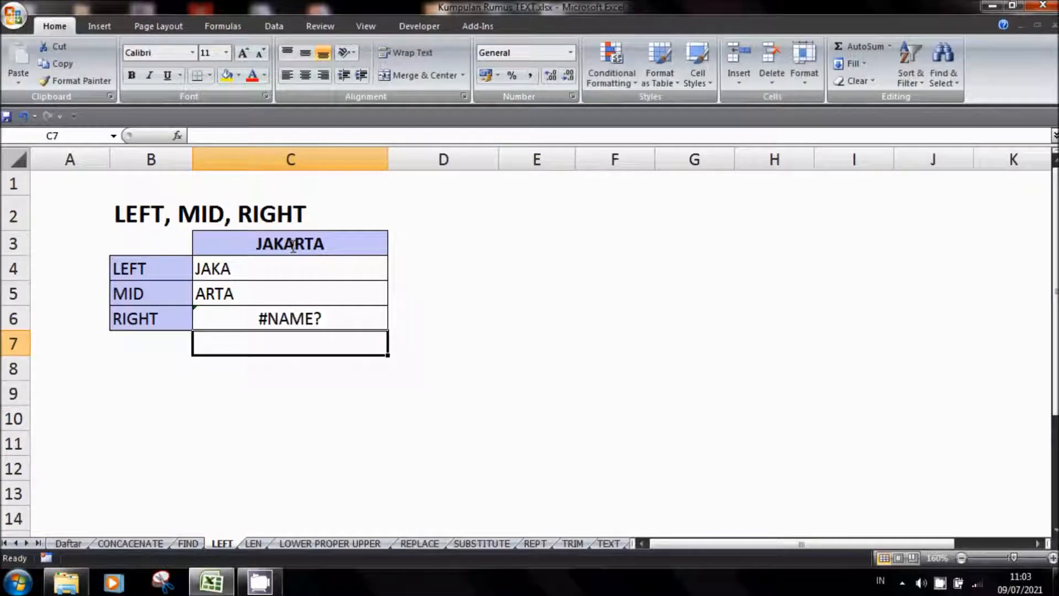
Correct the function name in the C6 formula to RIGHT
{"action": "key", "text": "Up"}
{"action": "left_click", "coordinate": [223, 136]}
{"action": "type", "text": "T(C3;2"}
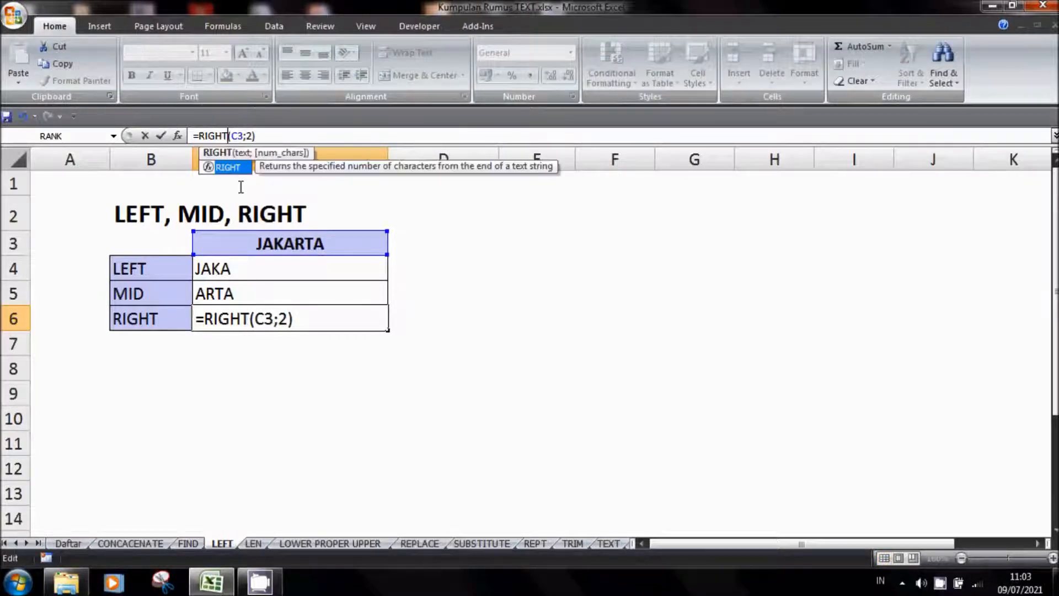
{"action": "key", "text": "Return"}
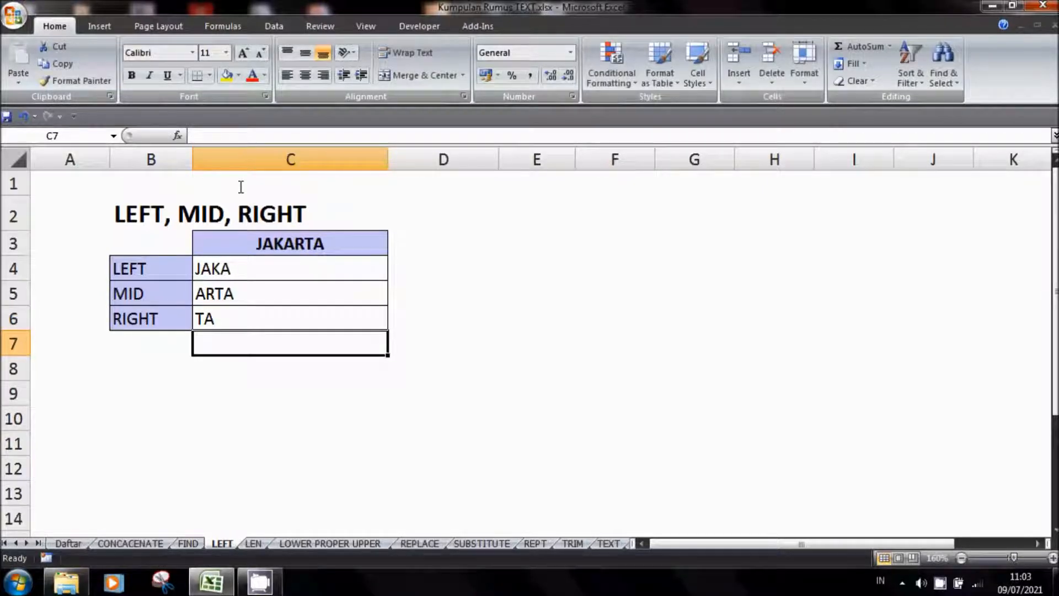
Set the number of characters in the C6 RIGHT formula to 4
{"action": "left_click", "coordinate": [240, 322]}
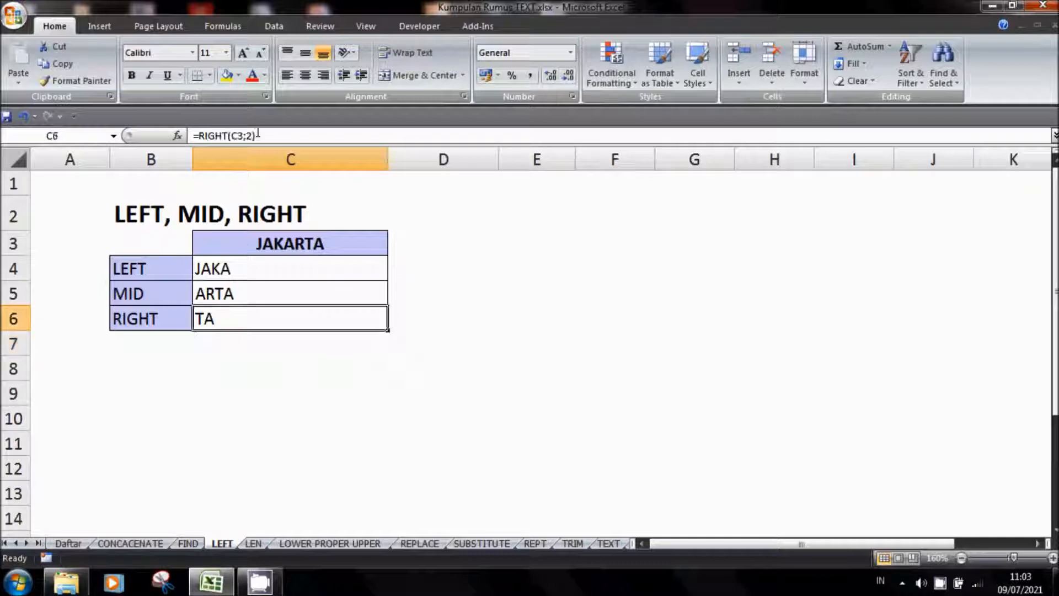
{"action": "left_click", "coordinate": [251, 135]}
{"action": "key", "text": "BackSpace"}
{"action": "type", "text": "4"}
{"action": "key", "text": "Return"}
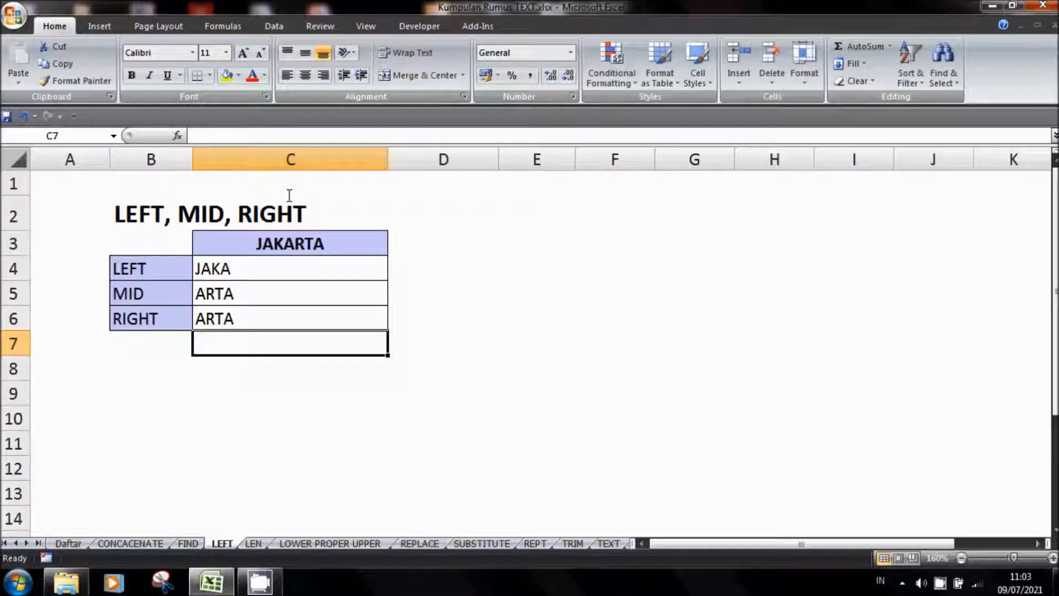
Set the number of characters in the C6 RIGHT formula to 8
{"action": "left_click", "coordinate": [243, 318]}
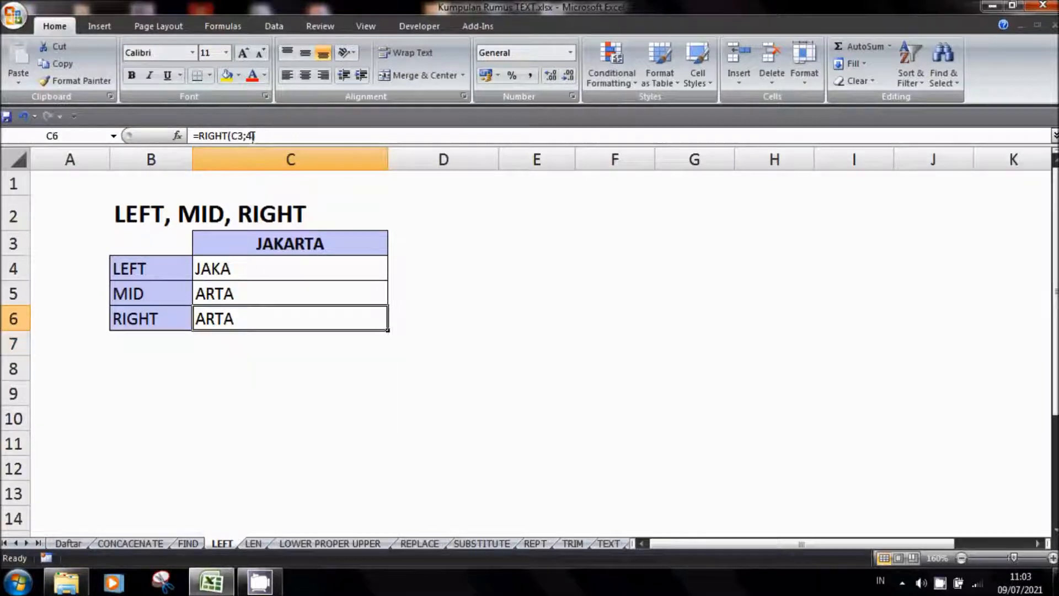
{"action": "left_click", "coordinate": [253, 135]}
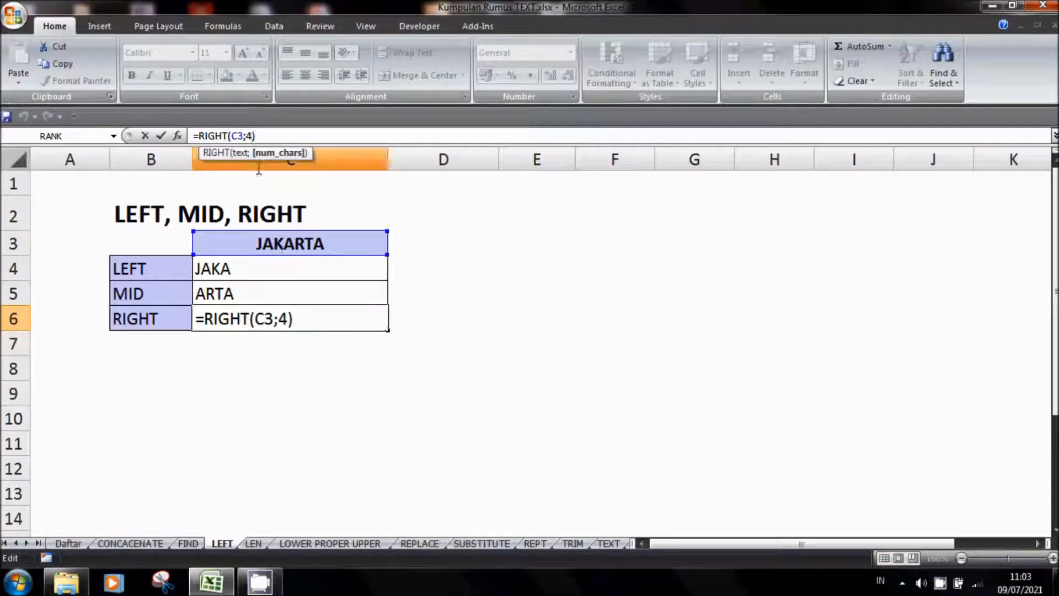
{"action": "key", "text": "BackSpace"}
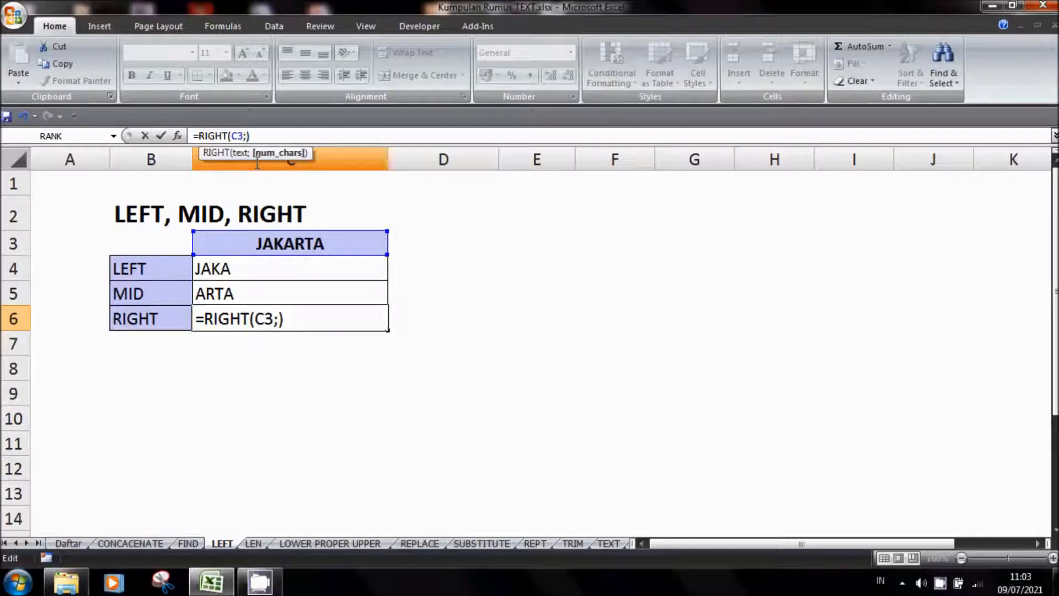
{"action": "key", "text": "Return"}
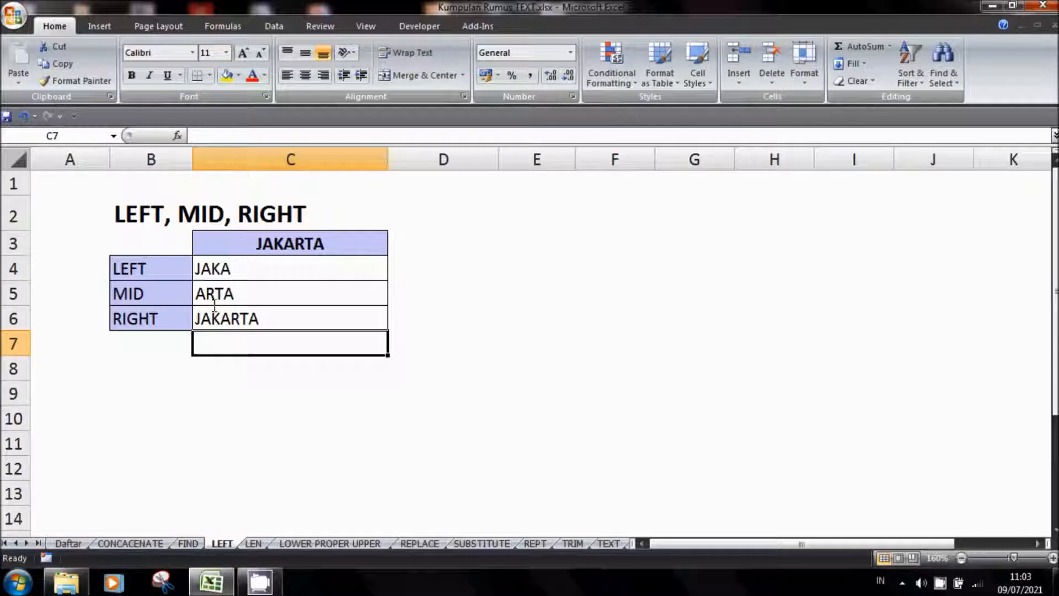
Set the number of characters in the C6 RIGHT formula to 5
{"action": "left_click", "coordinate": [244, 324]}
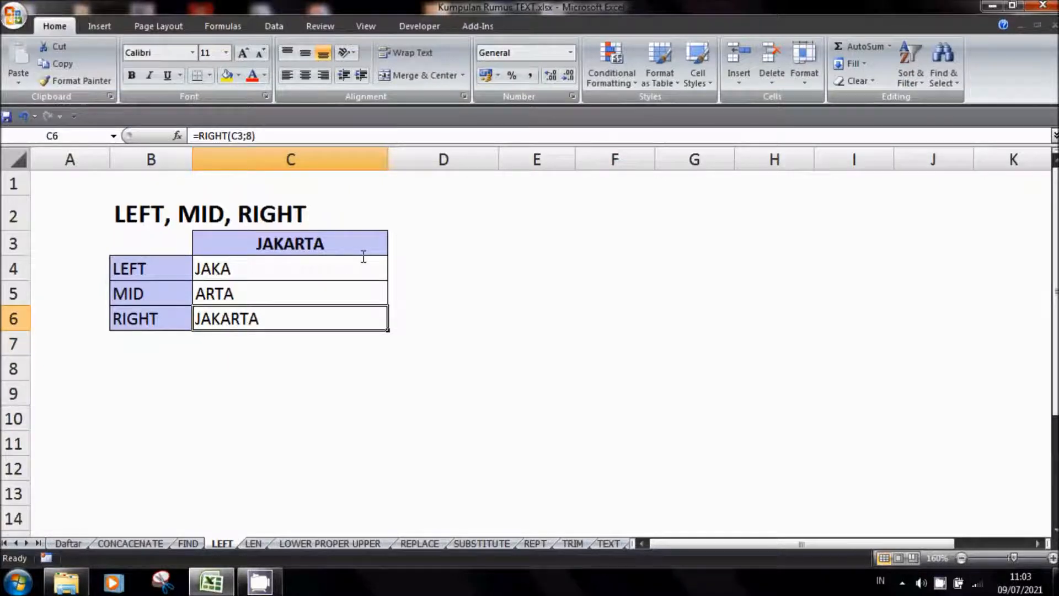
{"action": "left_click", "coordinate": [246, 137]}
{"action": "key", "text": "BackSpace"}
{"action": "type", "text": "5"}
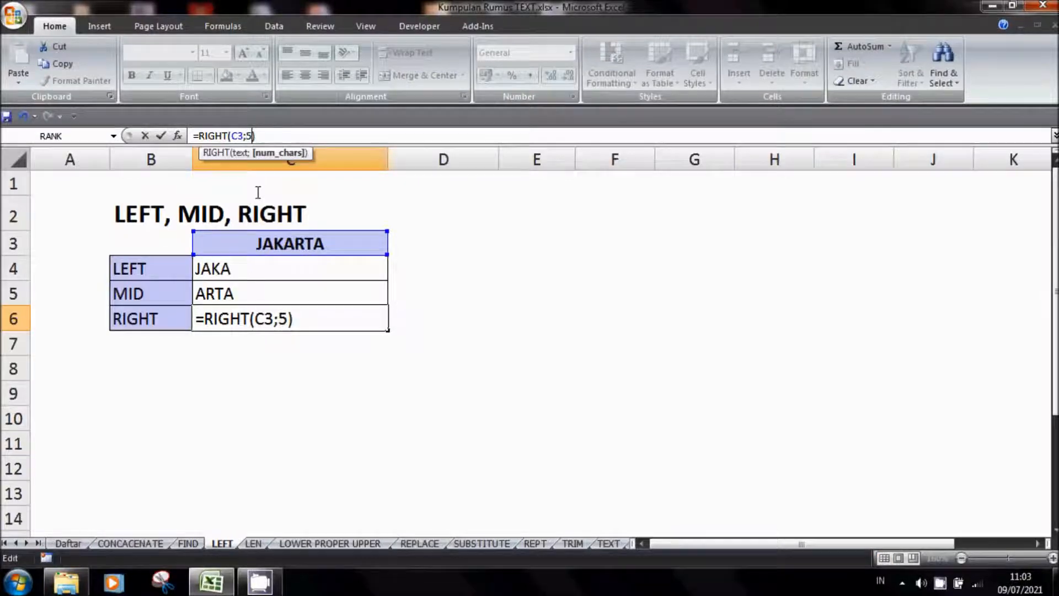
{"action": "key", "text": "Return"}
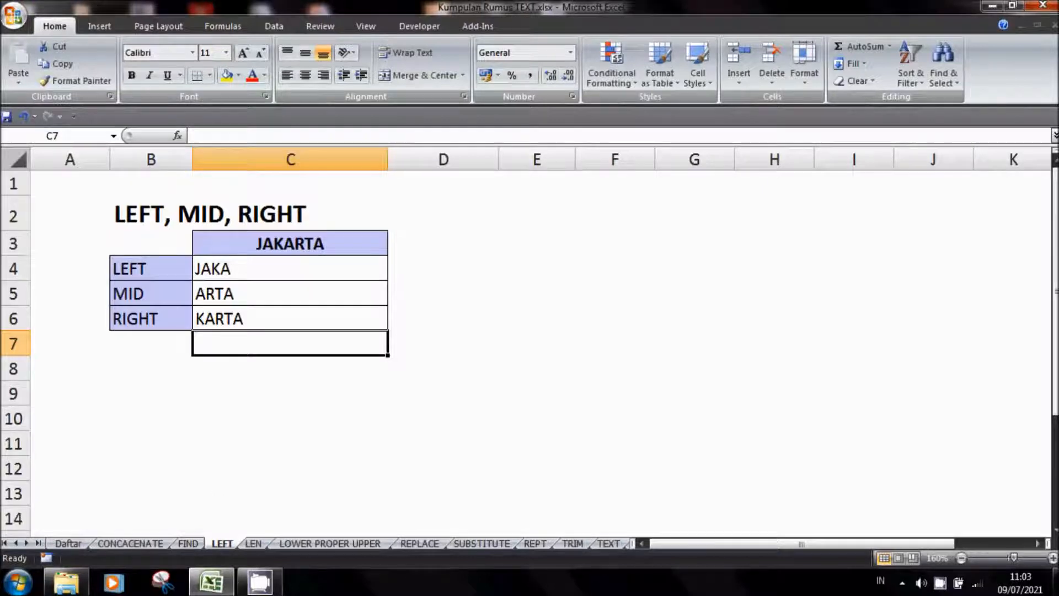
Clear cells C4:C8 on the LEN sheet and widen column B slightly
{"action": "left_click", "coordinate": [253, 544]}
{"action": "left_click_drag", "start_coordinate": [307, 267], "coordinate": [323, 373]}
{"action": "key", "text": "Delete"}
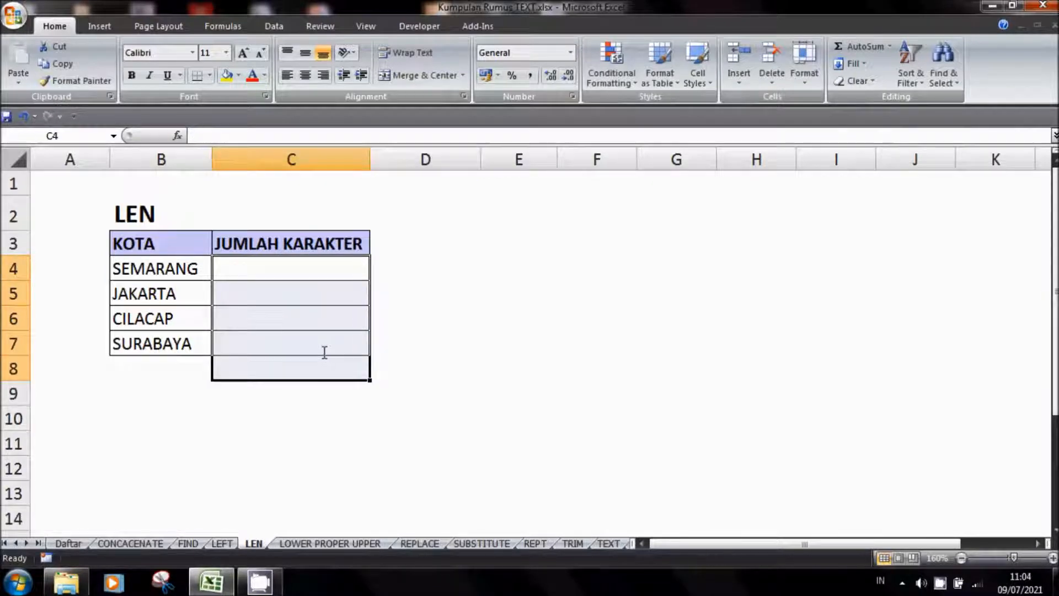
{"action": "left_click", "coordinate": [345, 262]}
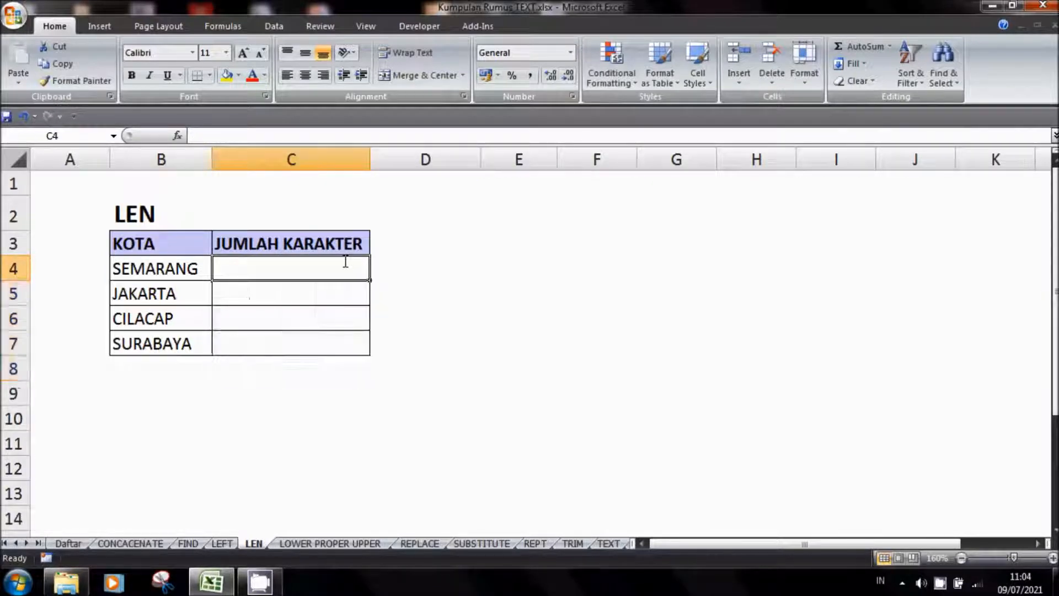
{"action": "left_click_drag", "start_coordinate": [211, 159], "coordinate": [245, 158]}
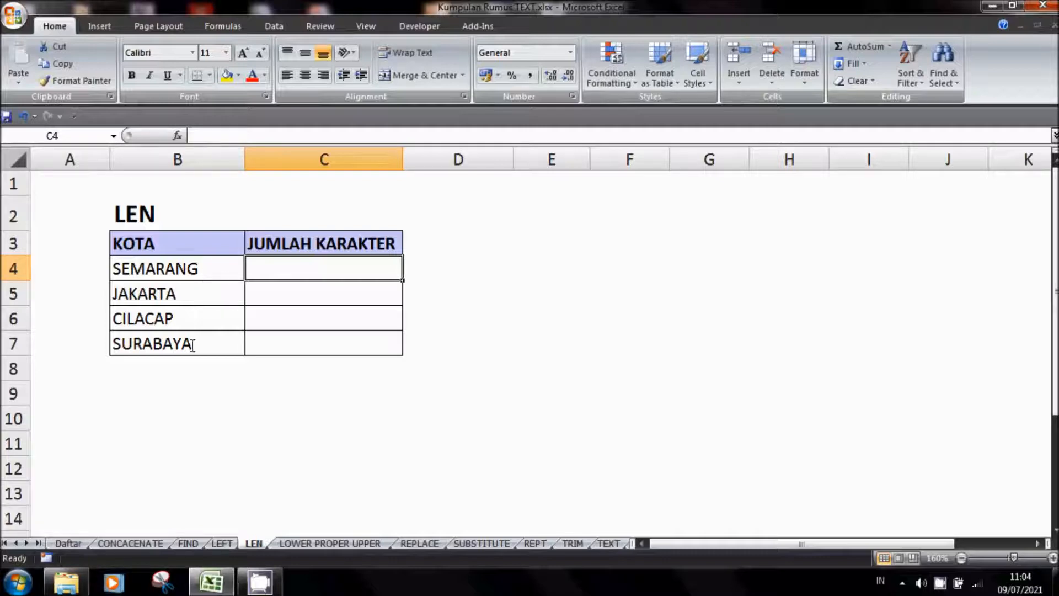
Enter the formula =LEN(B4) in cell C4 to count the characters of SEMARANG
{"action": "double_click", "coordinate": [224, 265]}
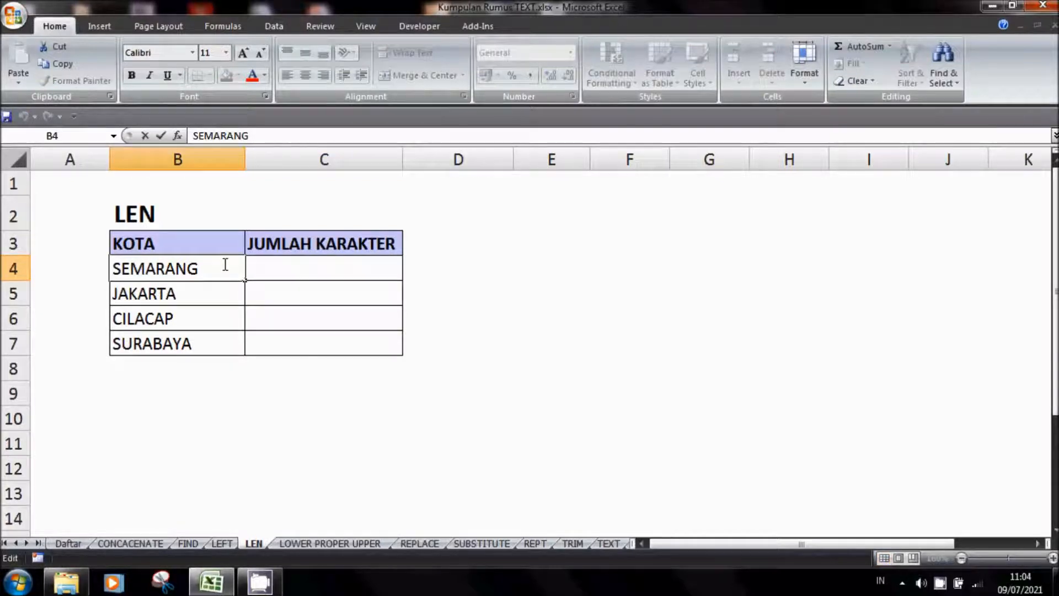
{"action": "key", "text": "Escape"}
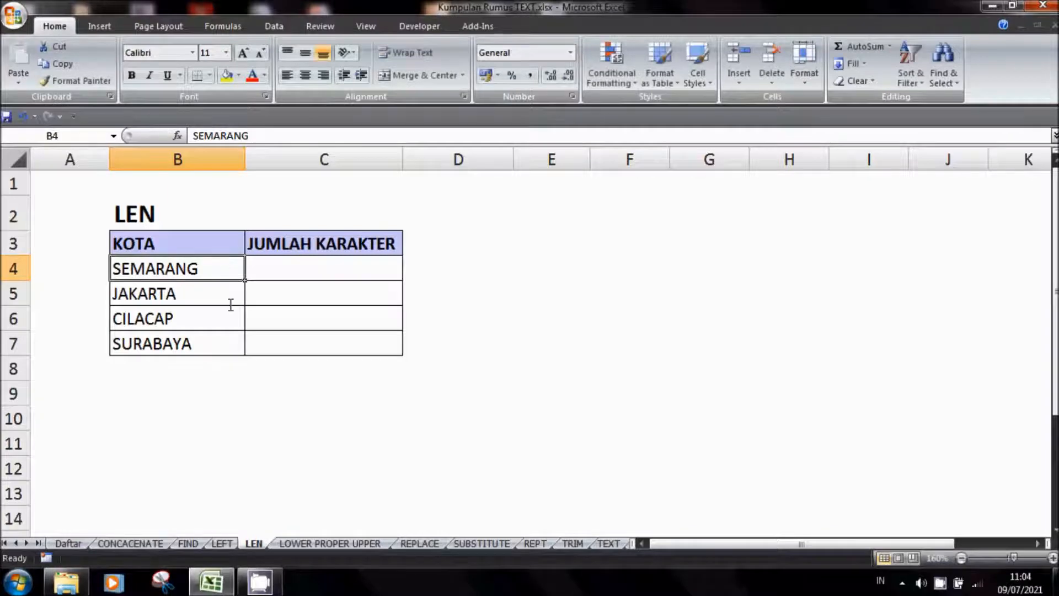
{"action": "left_click", "coordinate": [317, 270]}
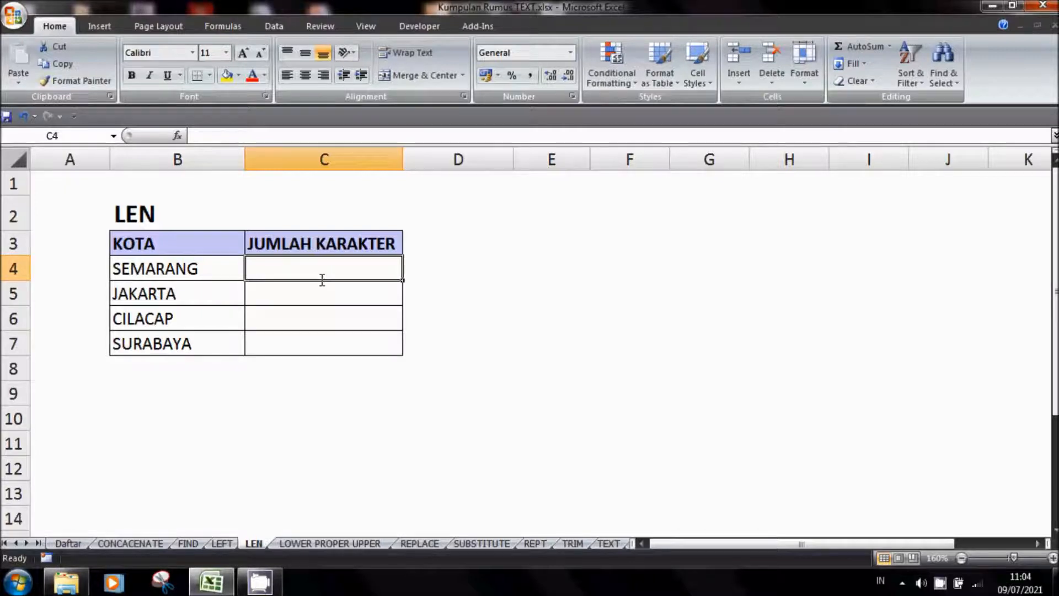
{"action": "type", "text": "=L"}
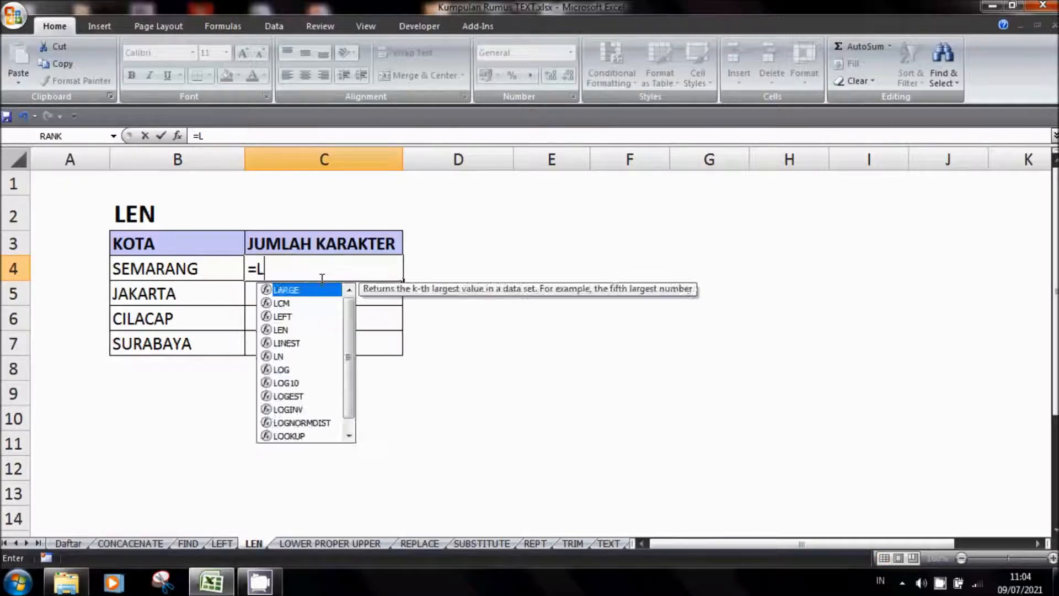
{"action": "type", "text": "EN("}
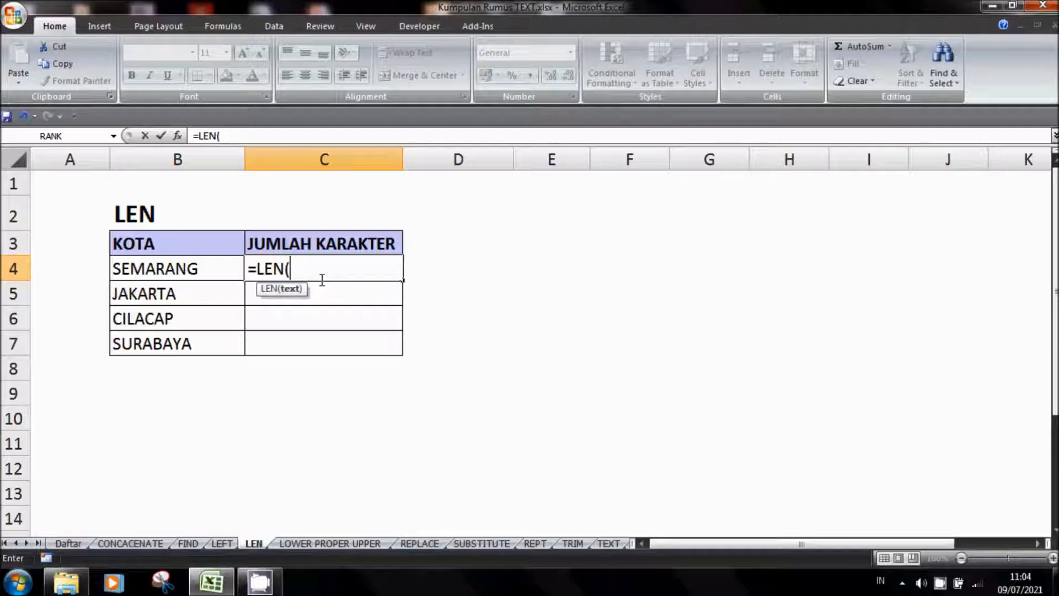
{"action": "left_click", "coordinate": [189, 265]}
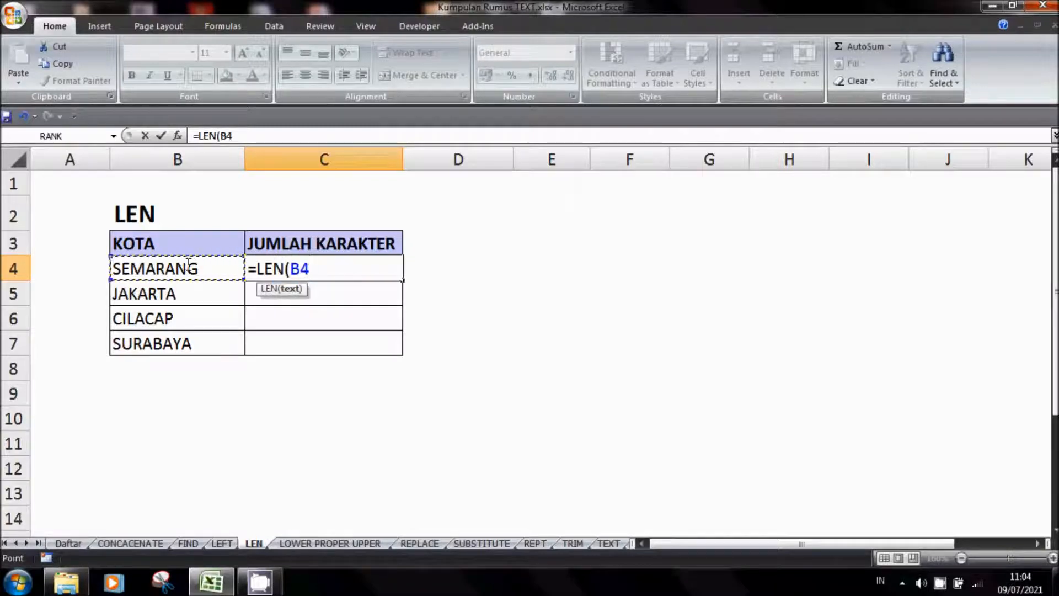
{"action": "type", "text": ")"}
{"action": "key", "text": "Return"}
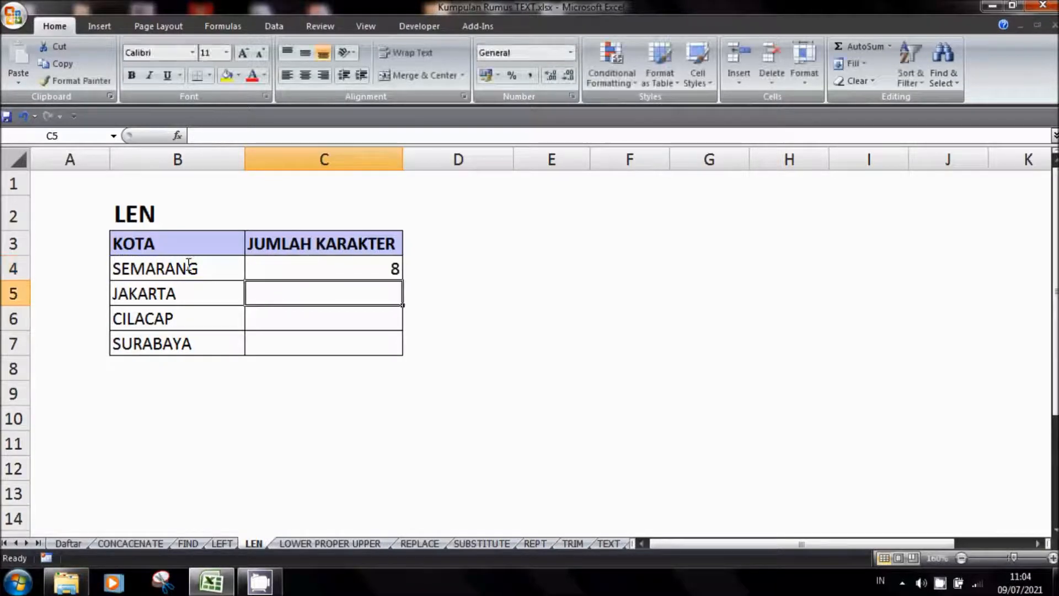
Fill the LEN formula from C4 down to C7 for the remaining cities
{"action": "left_click", "coordinate": [358, 268]}
{"action": "left_click_drag", "start_coordinate": [402, 280], "coordinate": [401, 353]}
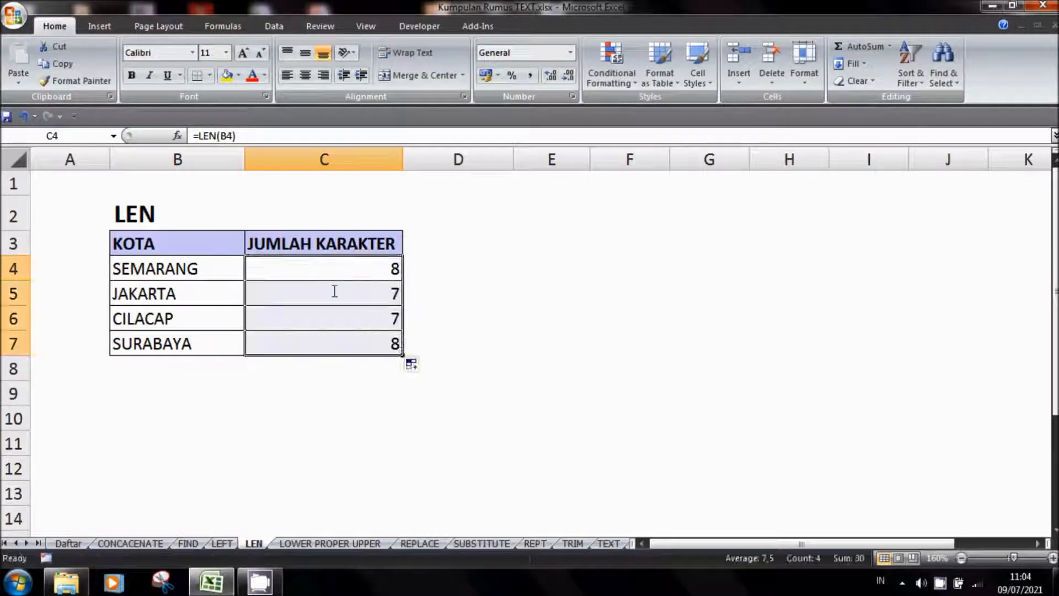
{"action": "left_click", "coordinate": [373, 271]}
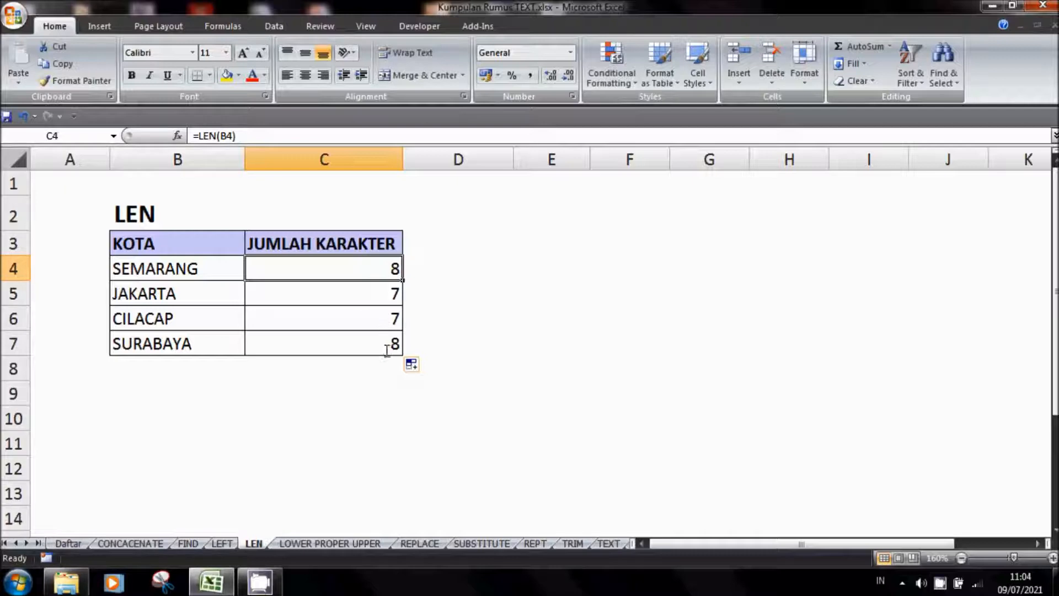
Widen column B and extend the text in cell B4 to SEMARANG ADA DI JAWA TENGAH
{"action": "left_click_drag", "start_coordinate": [245, 159], "coordinate": [368, 190]}
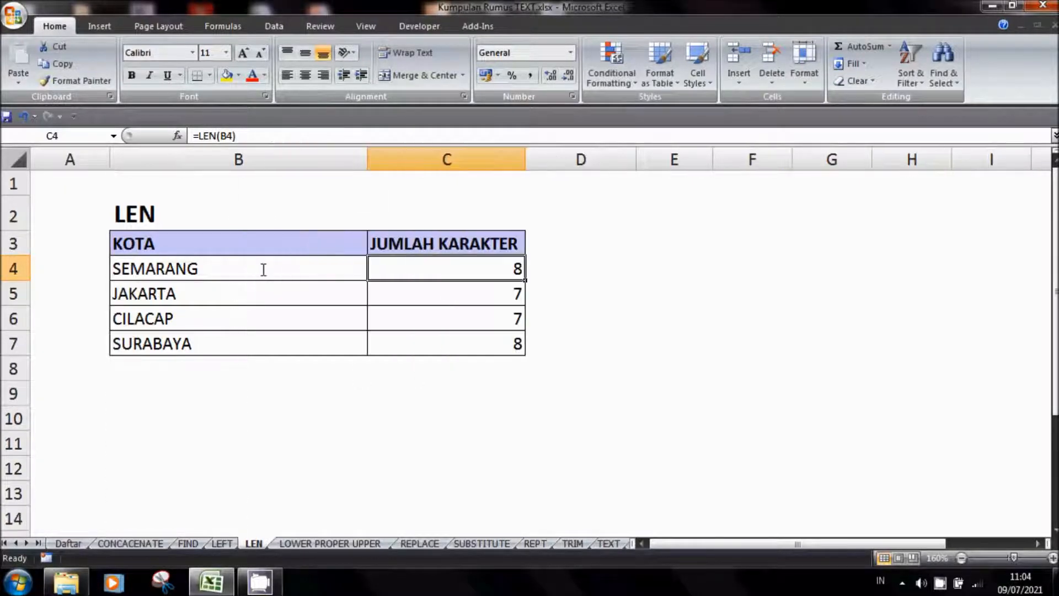
{"action": "double_click", "coordinate": [262, 268]}
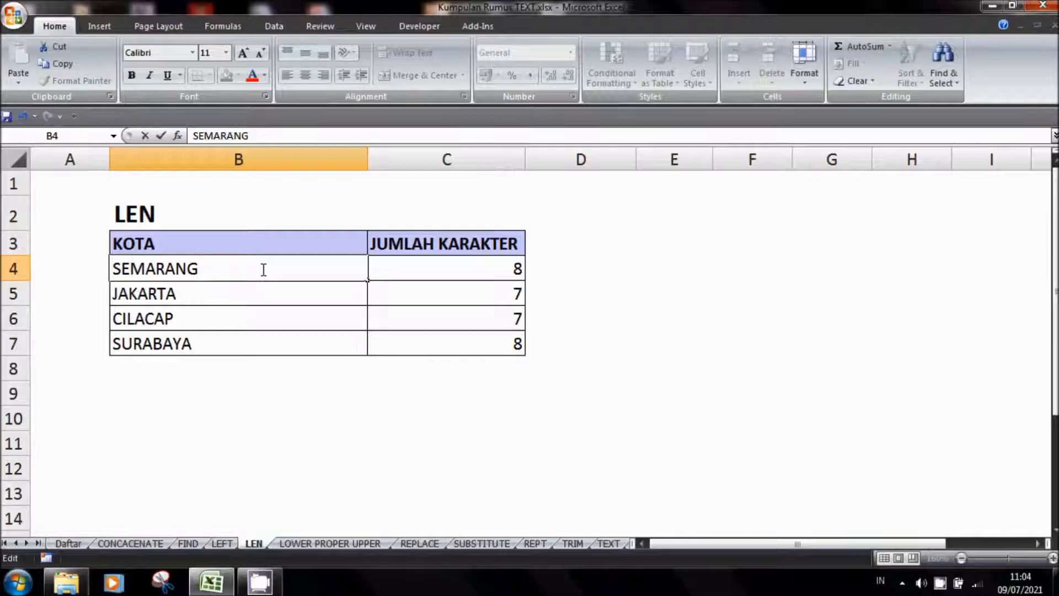
{"action": "type", "text": "ADA DI"}
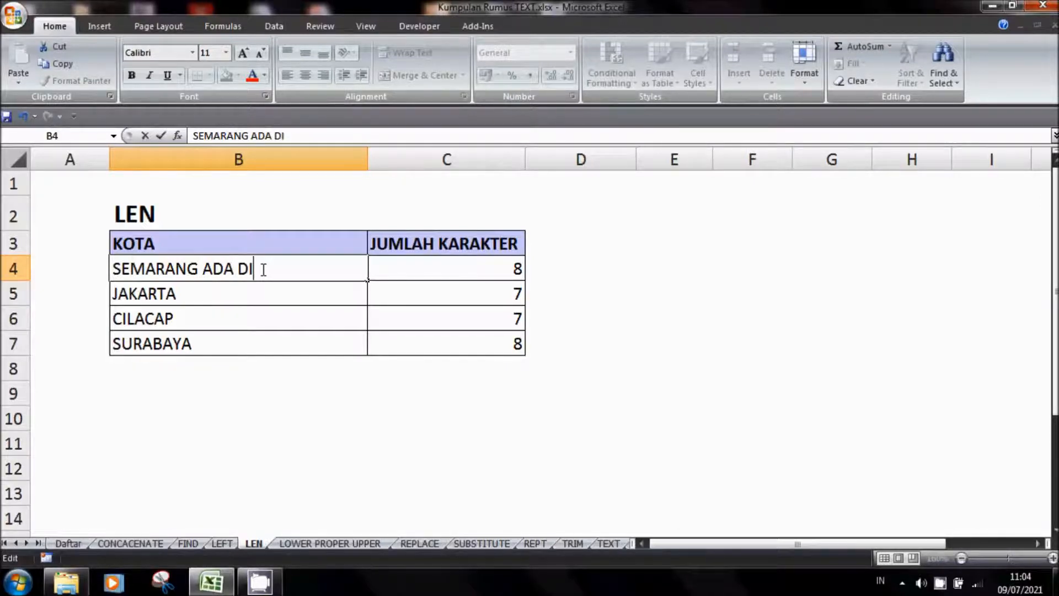
{"action": "type", "text": " JAWA TENGAH"}
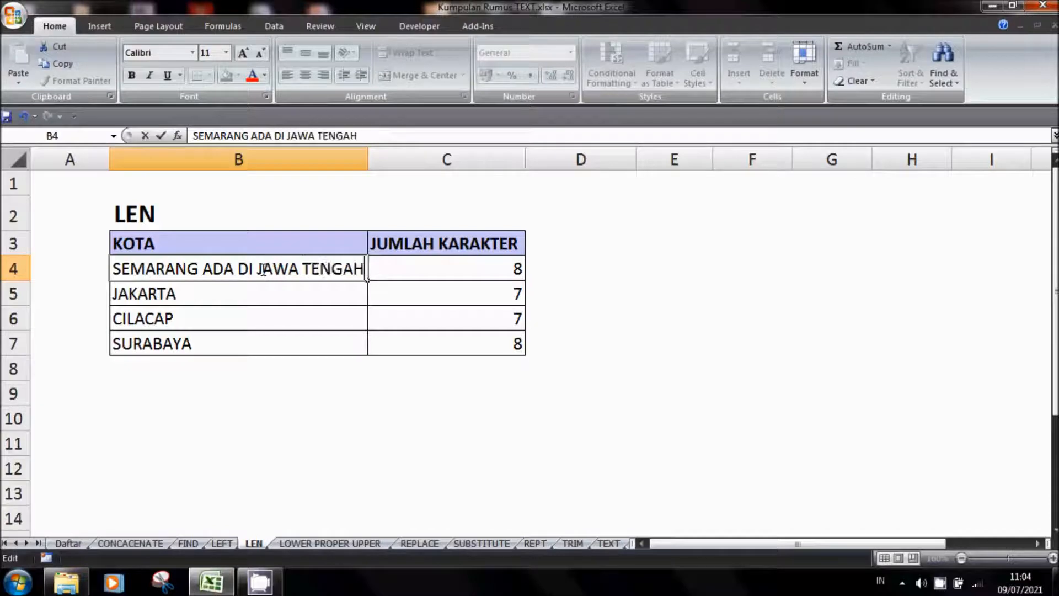
{"action": "key", "text": "Return"}
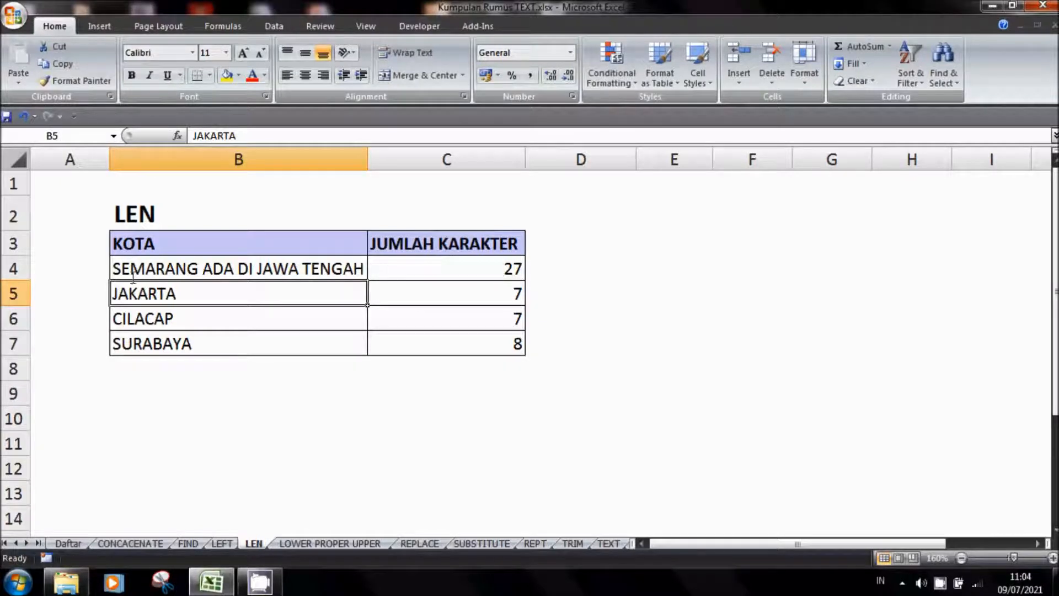
{"action": "left_click", "coordinate": [401, 415]}
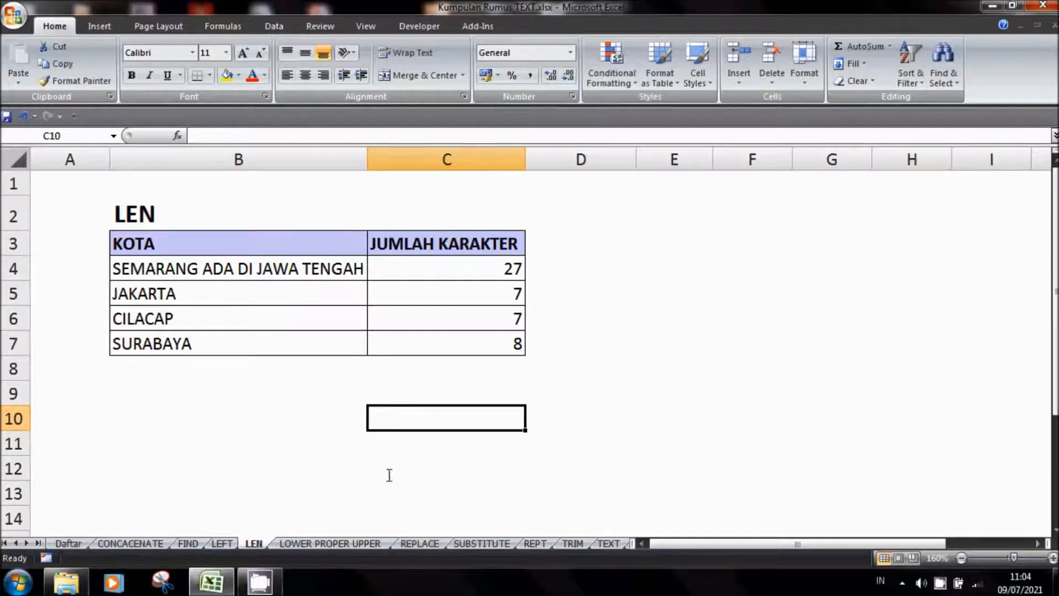
Clear the example results in cells C4:C6 on the LOWER PROPER UPPER sheet
{"action": "left_click", "coordinate": [356, 544]}
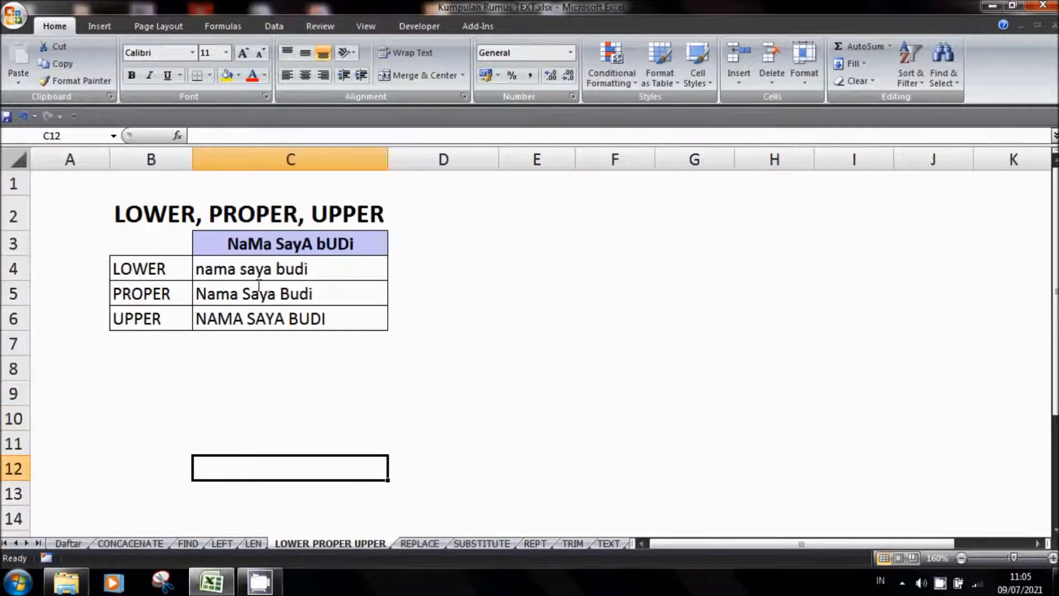
{"action": "left_click_drag", "start_coordinate": [260, 274], "coordinate": [273, 326]}
{"action": "key", "text": "Delete"}
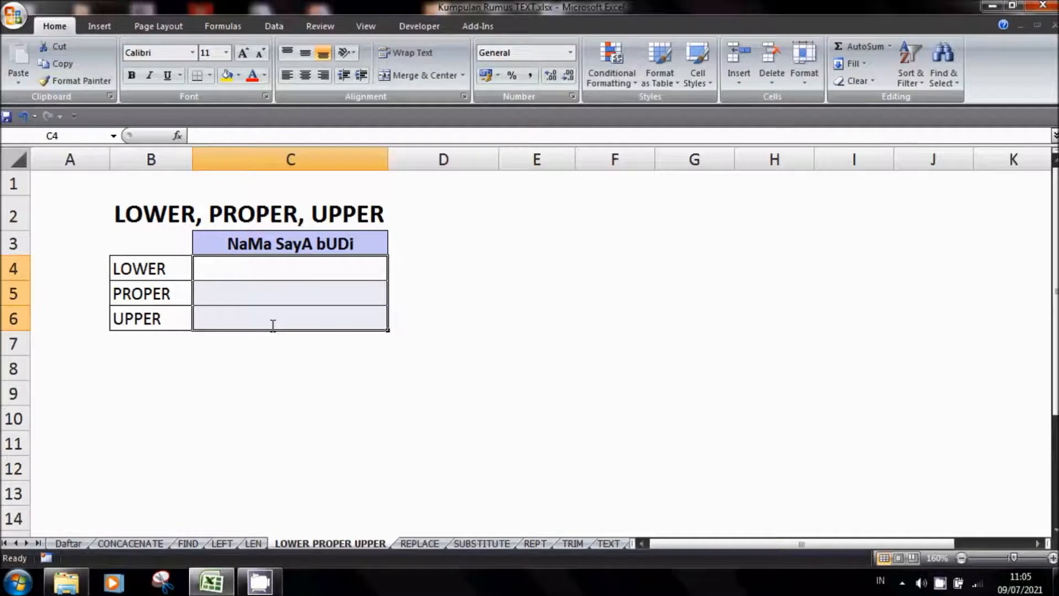
{"action": "left_click", "coordinate": [305, 423]}
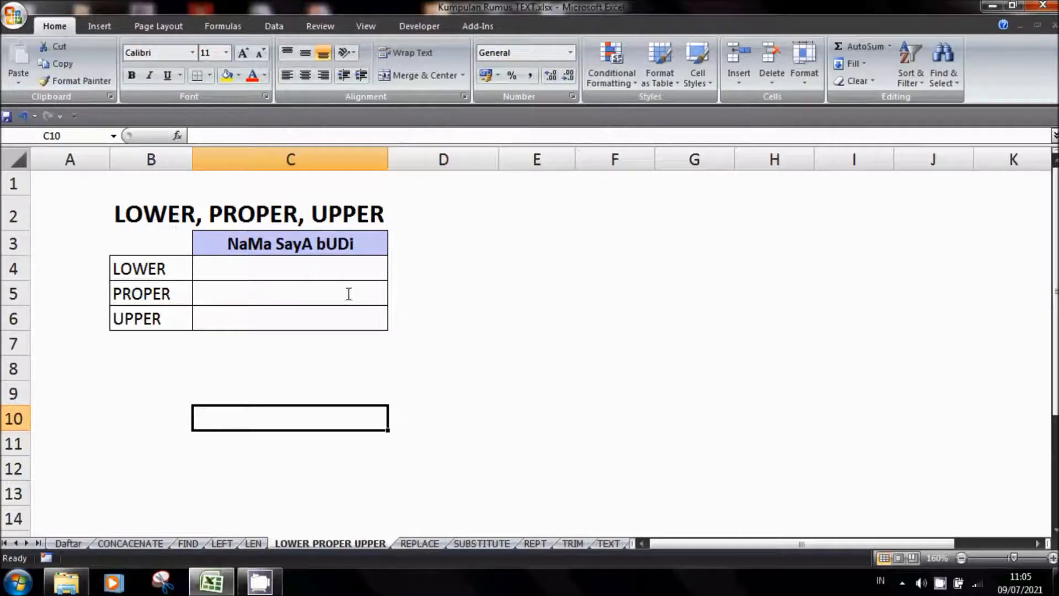
{"action": "left_click", "coordinate": [458, 301]}
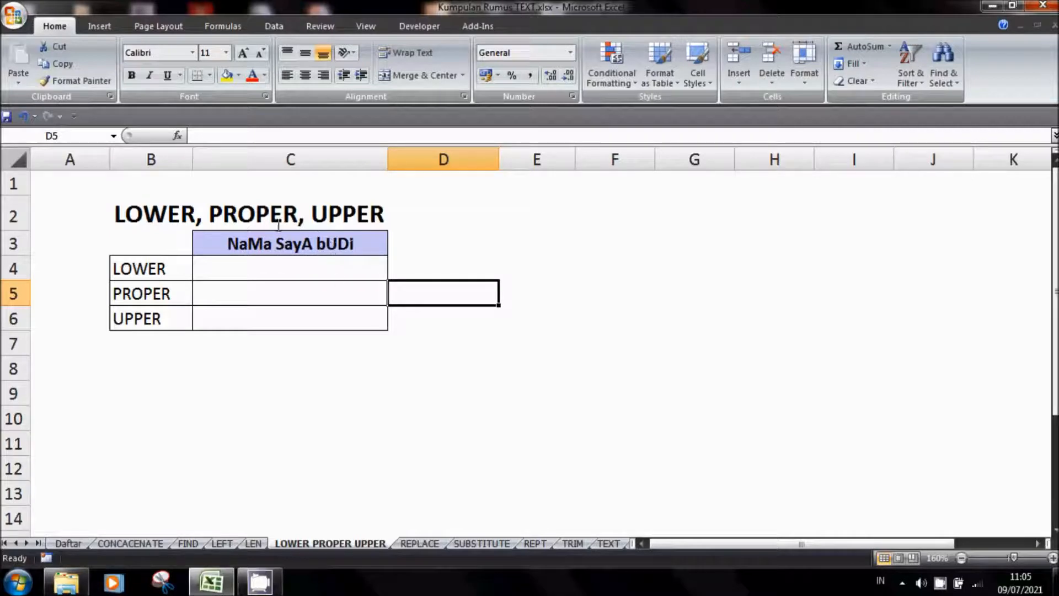
Enter the formula =LOWER(C3) in cell C4 to convert the mixed-case header text to lowercase
{"action": "left_click", "coordinate": [279, 274]}
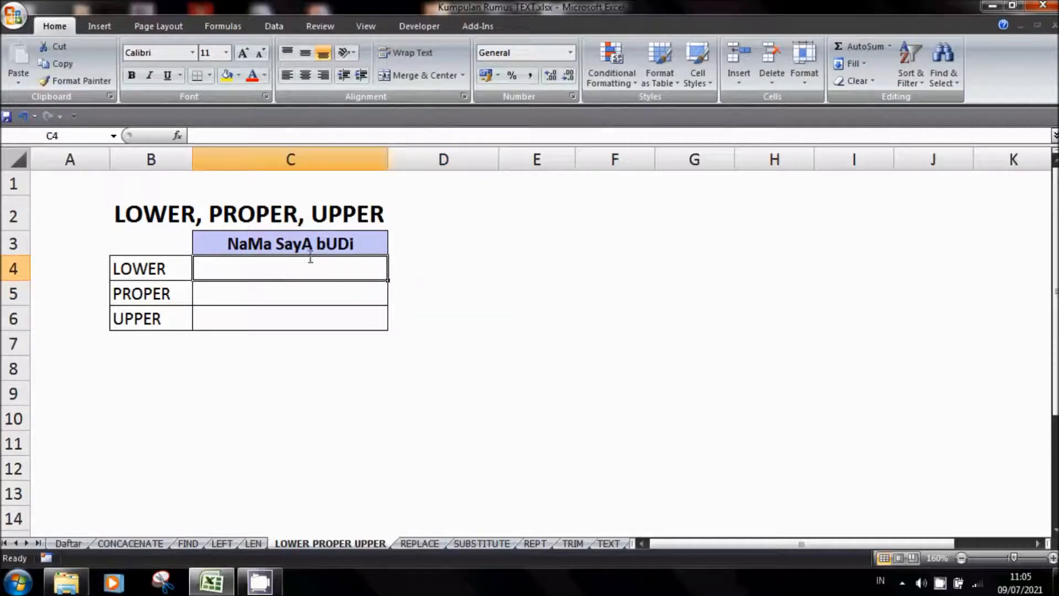
{"action": "left_click", "coordinate": [282, 244]}
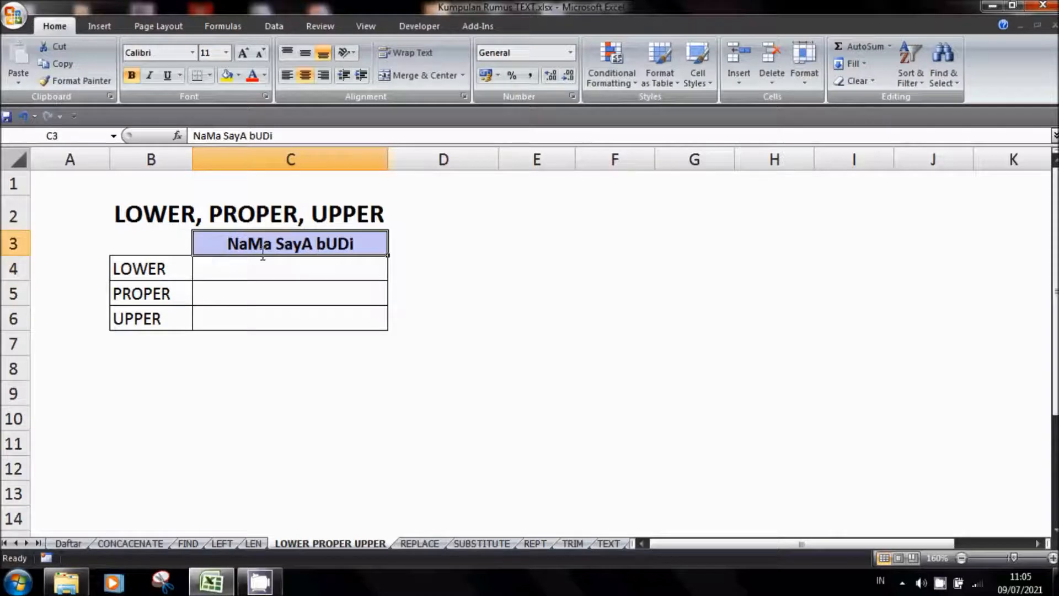
{"action": "left_click", "coordinate": [237, 274]}
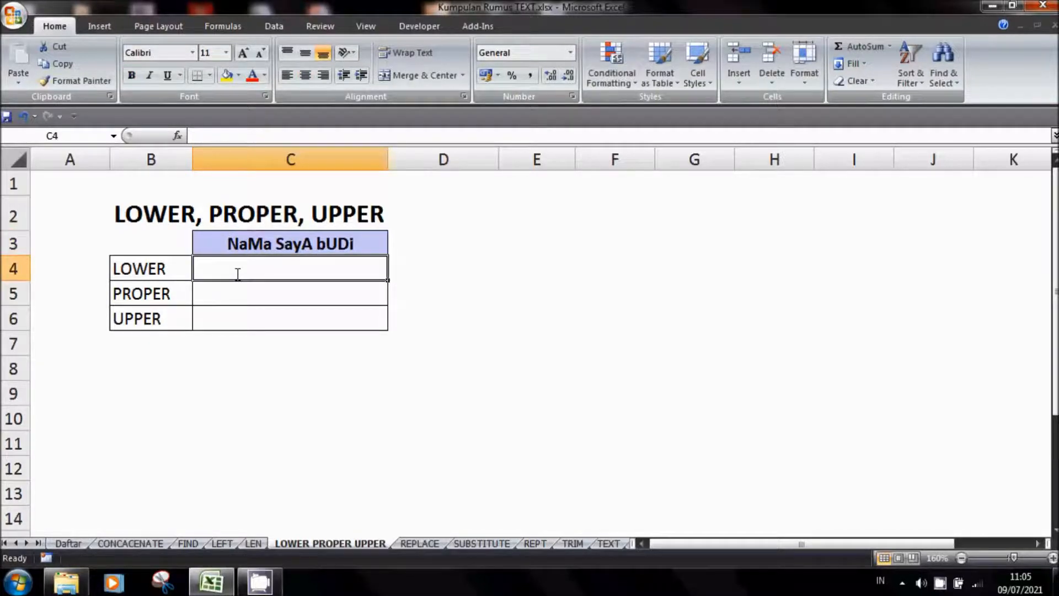
{"action": "type", "text": "=LO"}
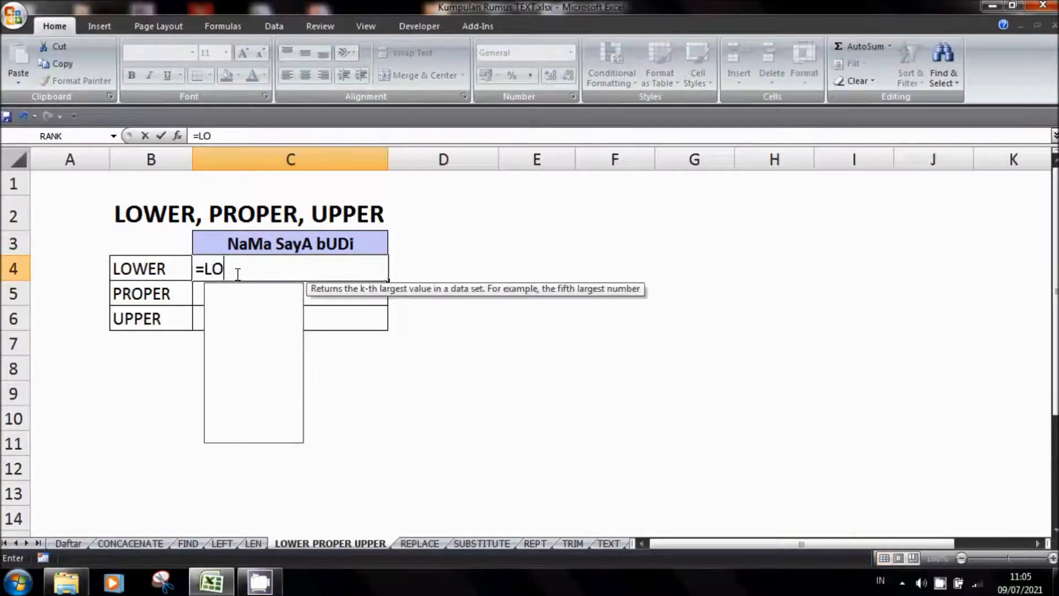
{"action": "type", "text": "WER"}
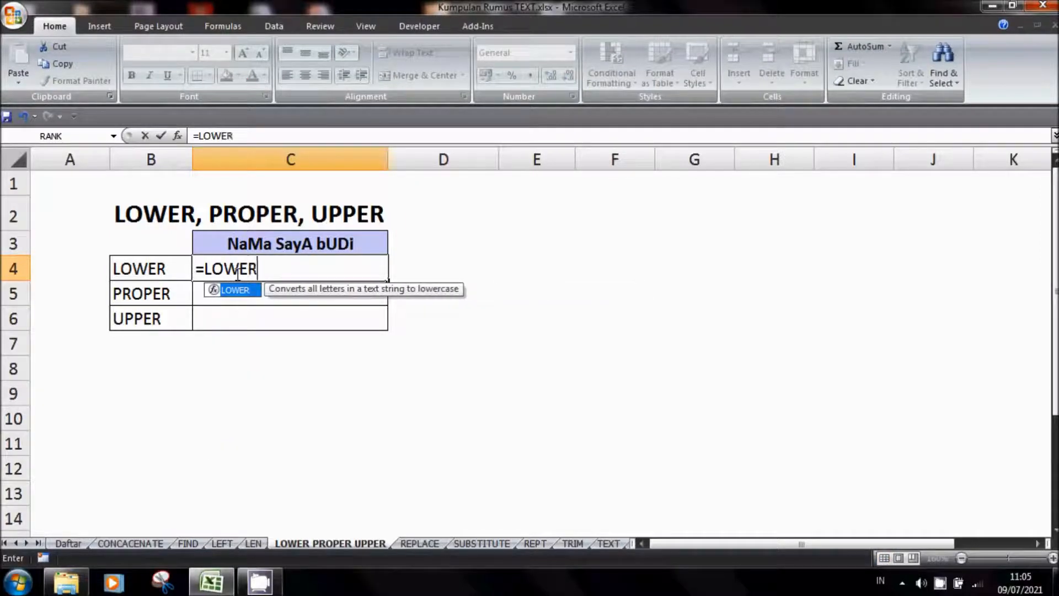
{"action": "type", "text": "("}
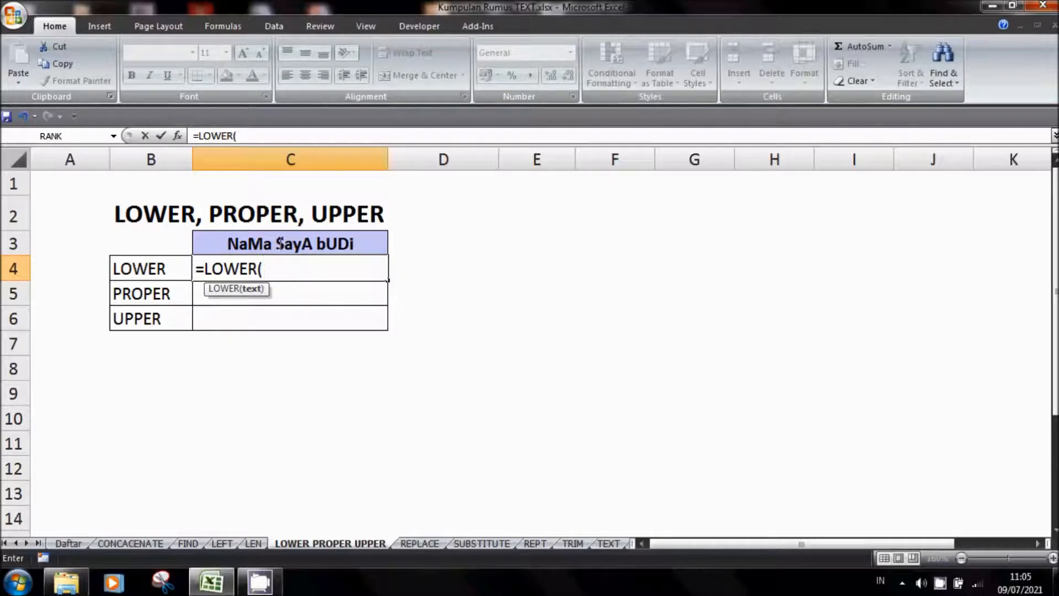
{"action": "left_click", "coordinate": [280, 242]}
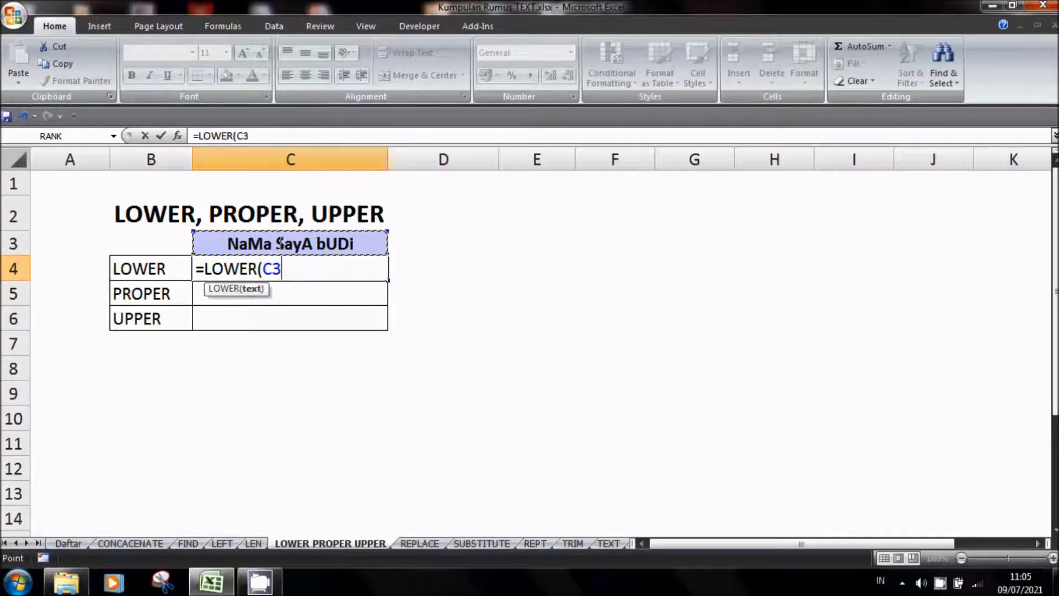
{"action": "type", "text": ")"}
{"action": "key", "text": "Return"}
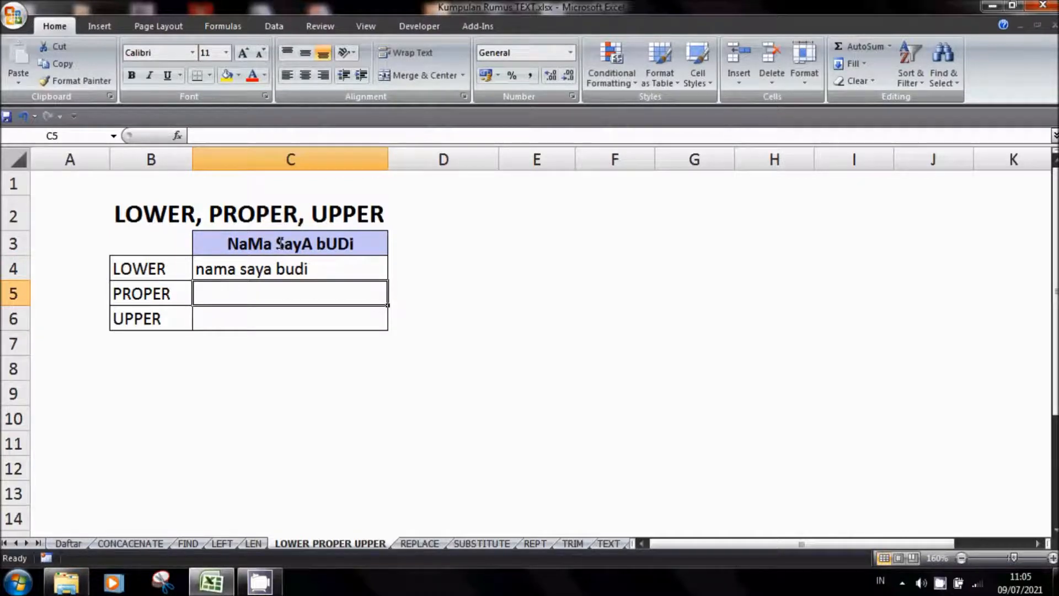
Enter the formula =PROPER(C3) in cell C5 to capitalize the first letter of each word
{"action": "type", "text": "="}
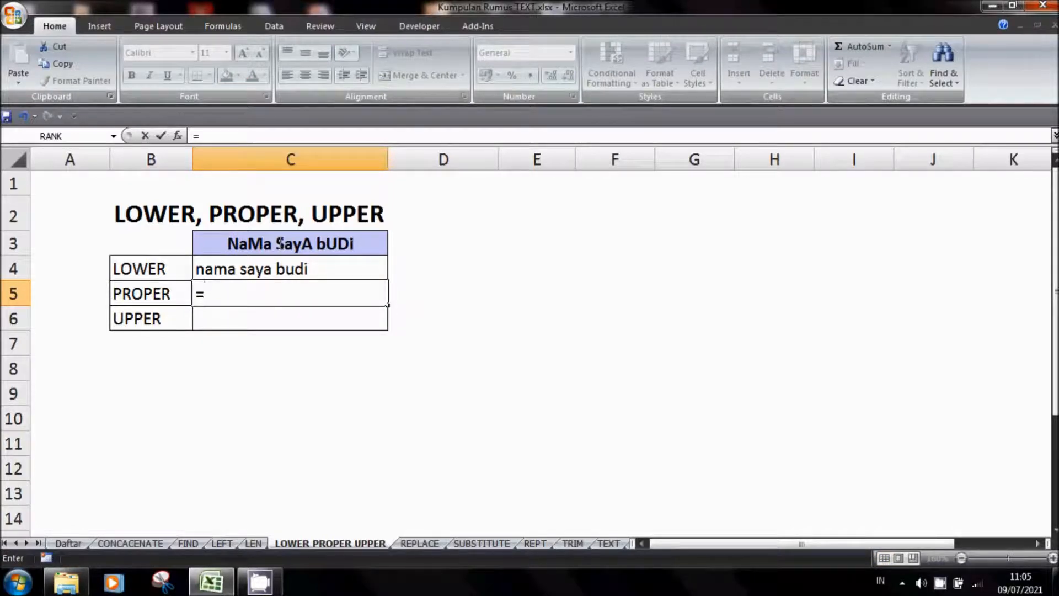
{"action": "type", "text": "PEO"}
{"action": "key", "text": "BackSpace"}
{"action": "key", "text": "BackSpace"}
{"action": "type", "text": "ROPWE"}
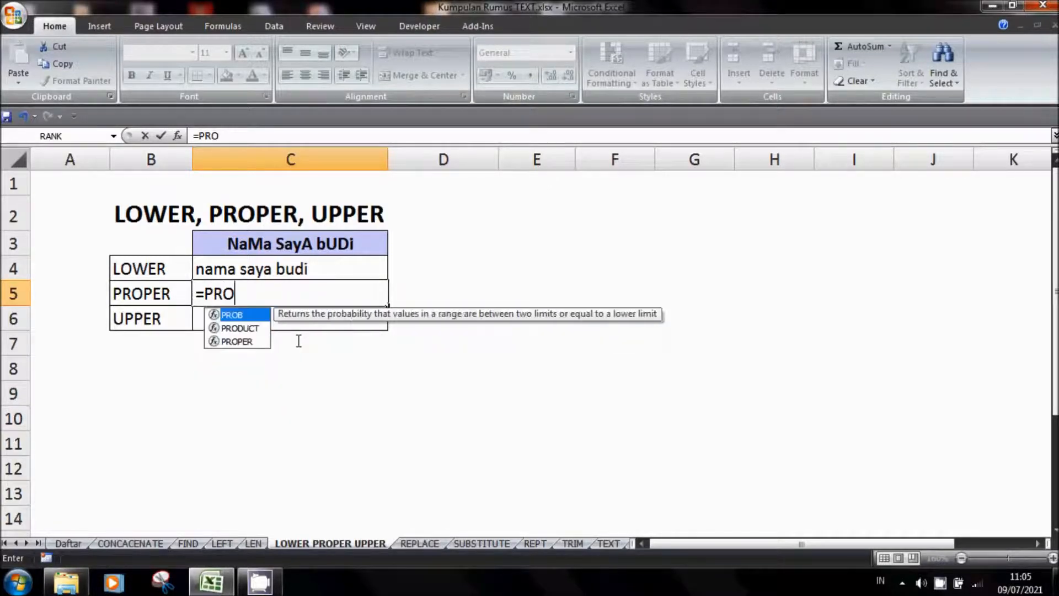
{"action": "key", "text": "BackSpace"}
{"action": "key", "text": "BackSpace"}
{"action": "type", "text": "E"}
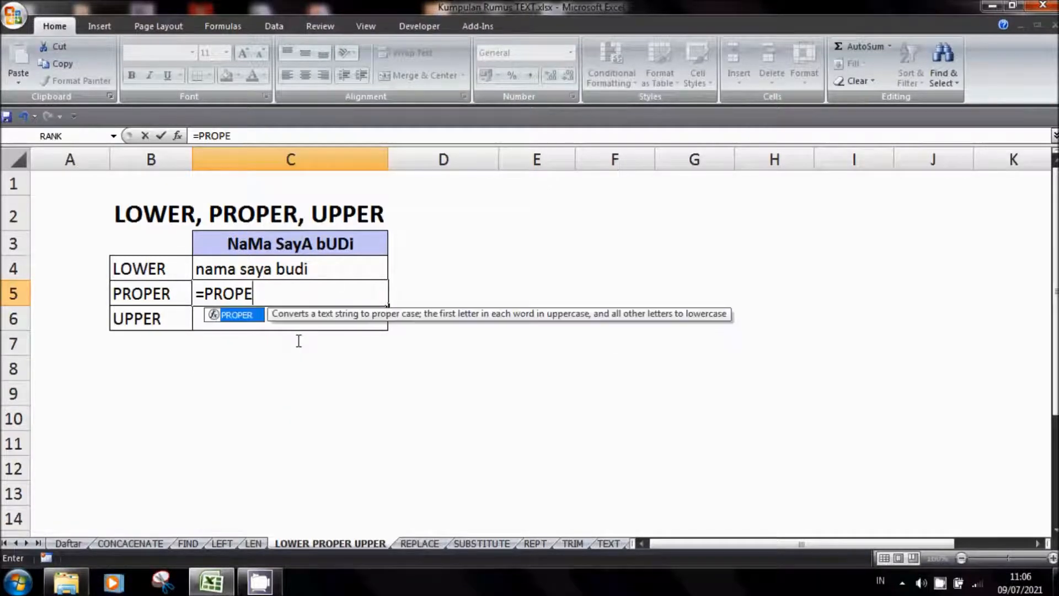
{"action": "type", "text": "R("}
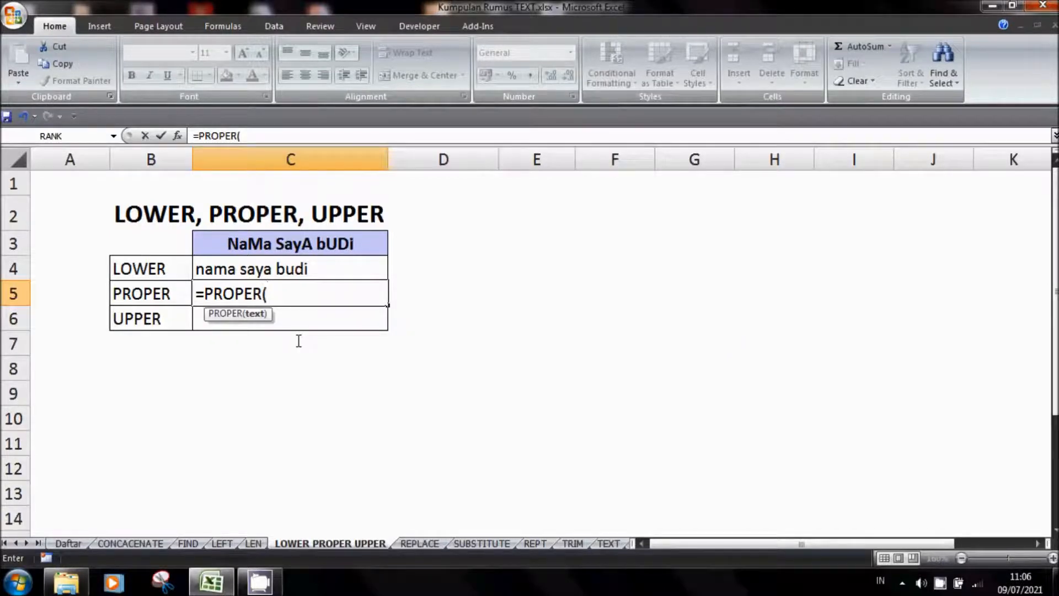
{"action": "left_click", "coordinate": [293, 245]}
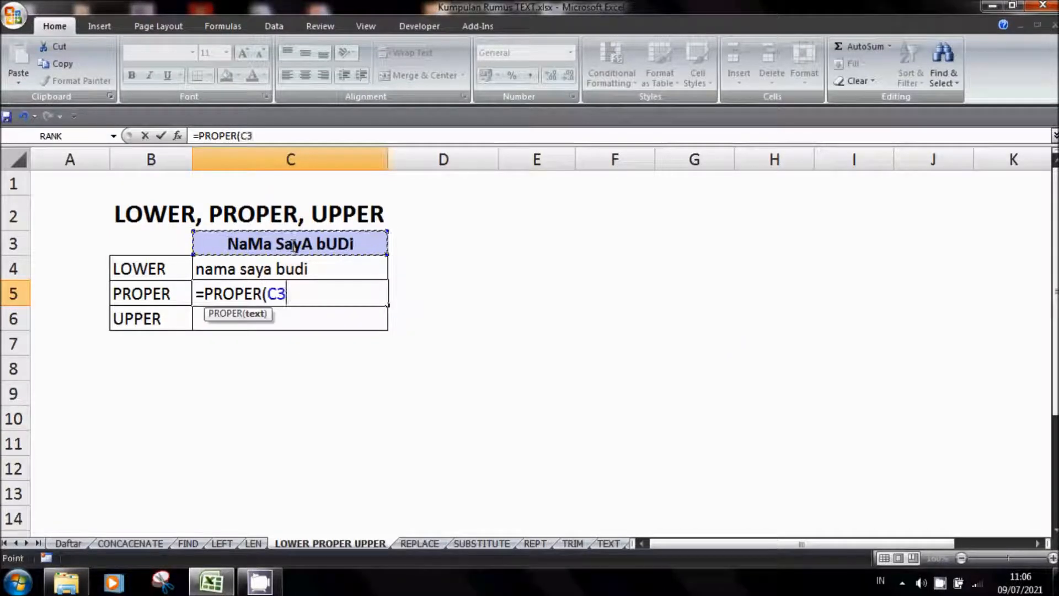
{"action": "type", "text": ")"}
{"action": "key", "text": "Return"}
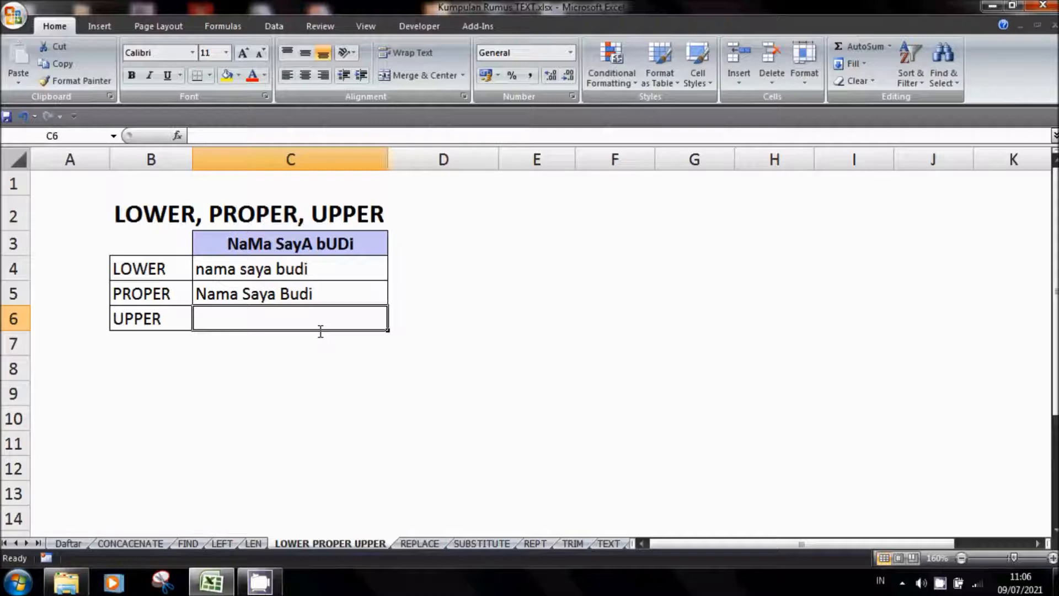
Enter the formula =UPPER(C3) in cell C6 to convert the header text to uppercase, and reselect that cell
{"action": "type", "text": "="}
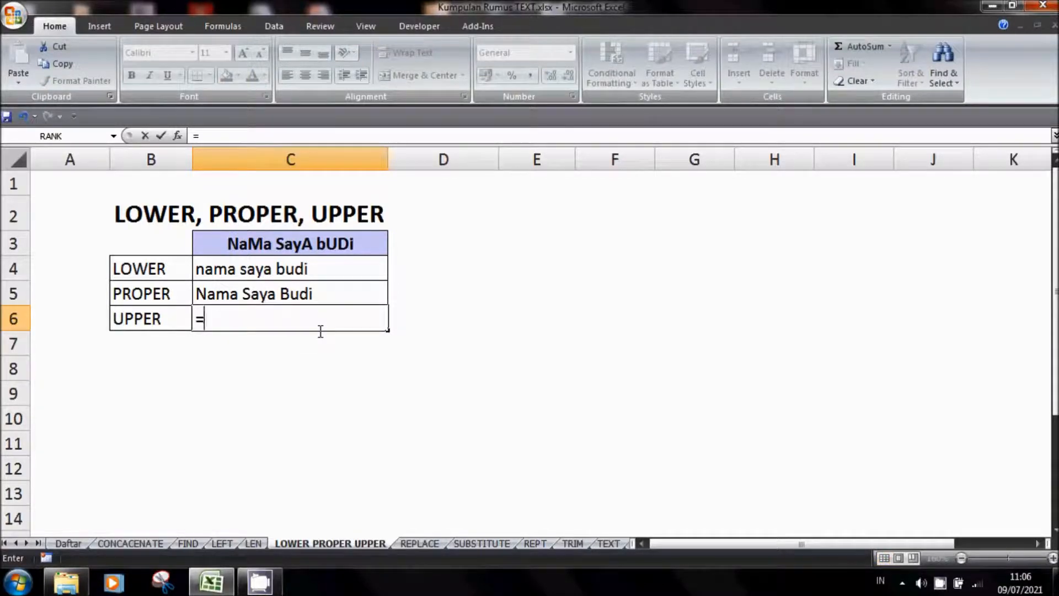
{"action": "type", "text": "UPPER("}
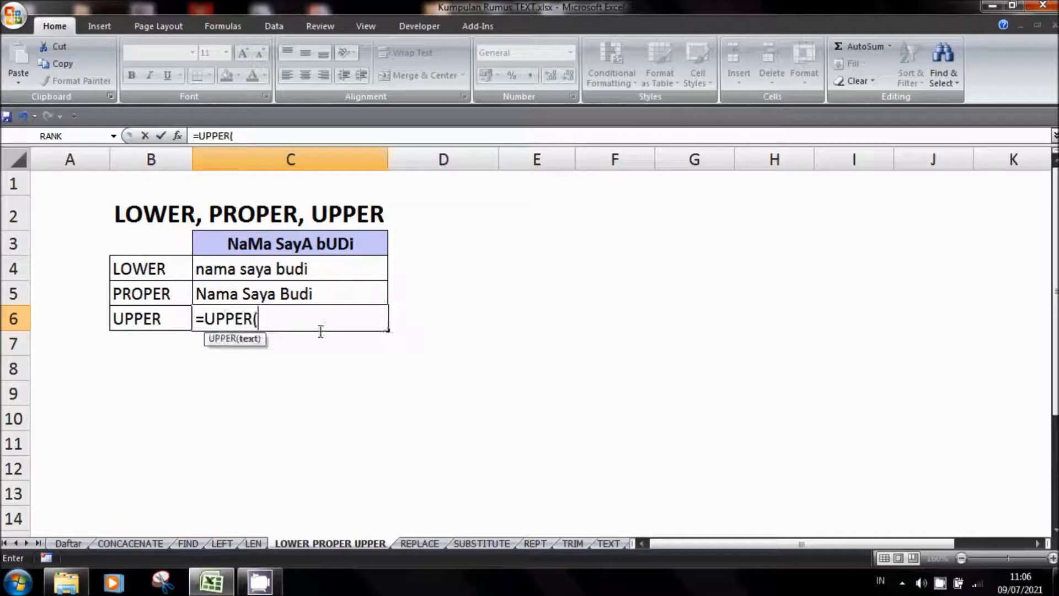
{"action": "left_click", "coordinate": [303, 244]}
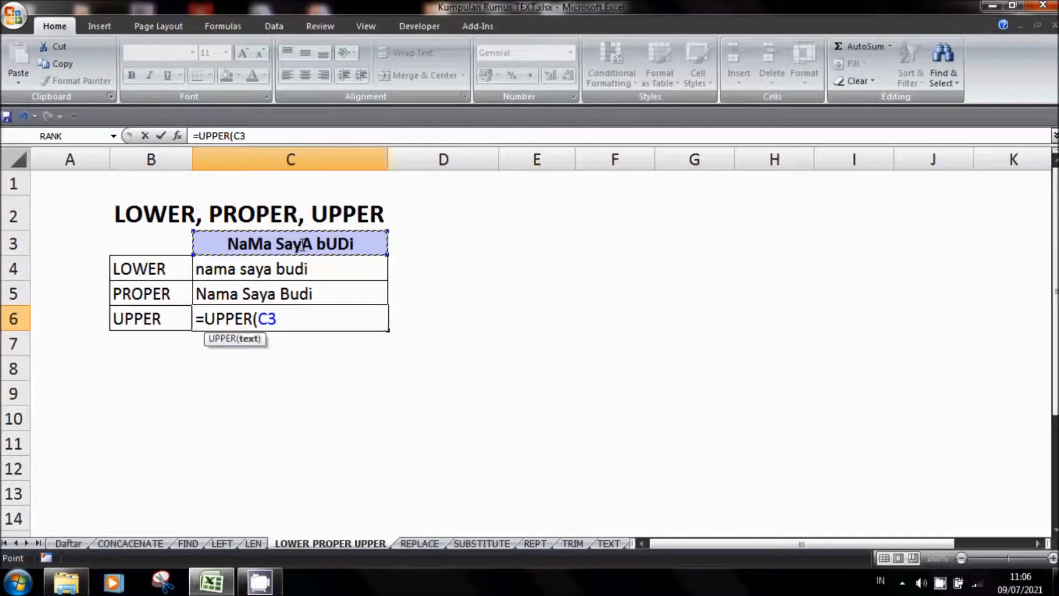
{"action": "type", "text": ")"}
{"action": "key", "text": "Return"}
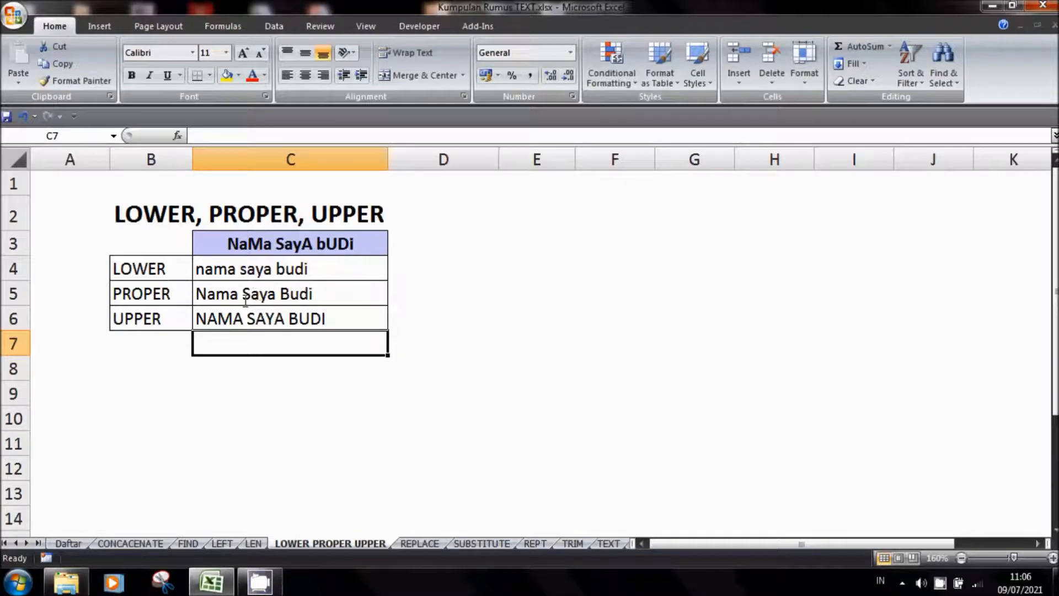
{"action": "left_click", "coordinate": [176, 318]}
{"action": "left_click", "coordinate": [199, 318]}
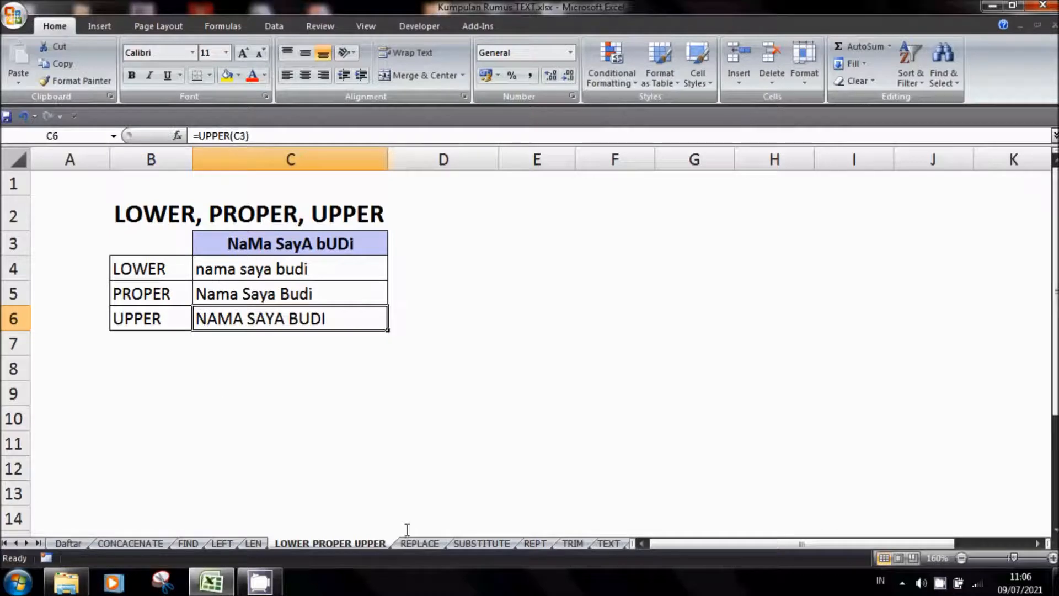
Clear the example results in cells C3:C4 on the REPLACE sheet
{"action": "left_click", "coordinate": [419, 544]}
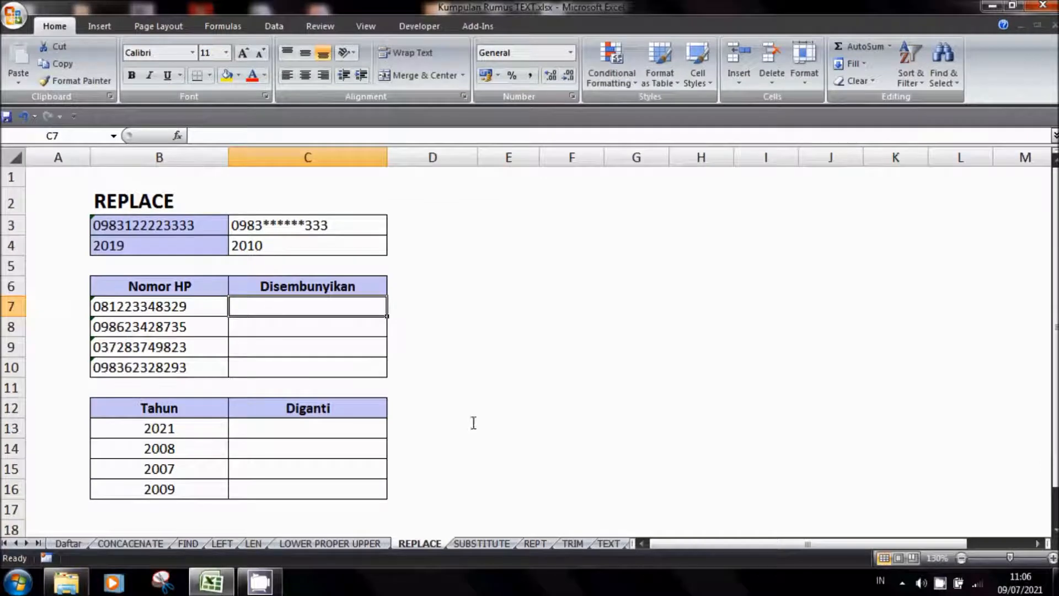
{"action": "left_click_drag", "start_coordinate": [302, 229], "coordinate": [300, 242]}
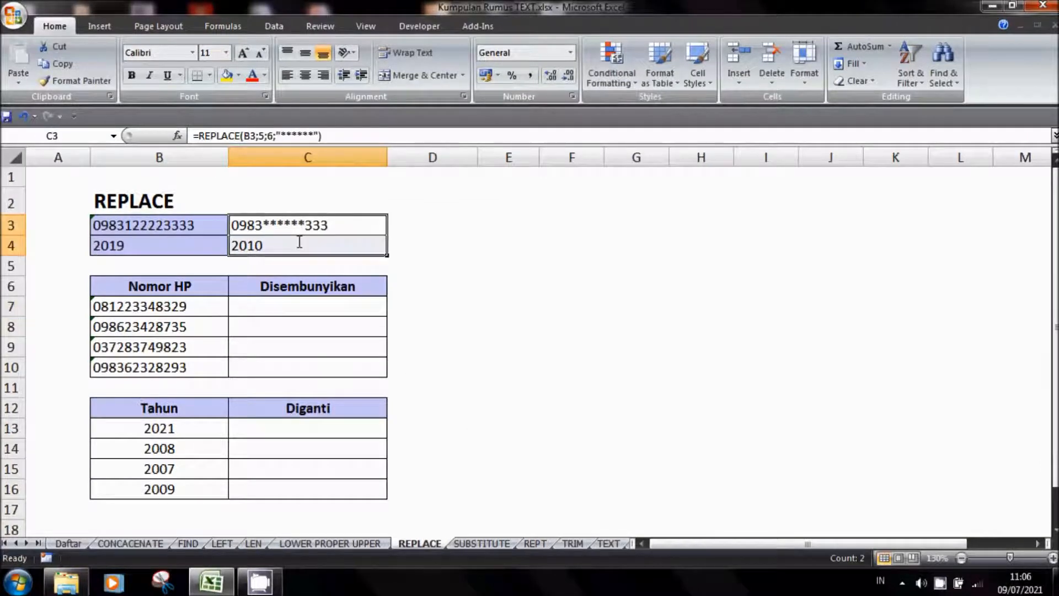
{"action": "key", "text": "Delete"}
{"action": "left_click", "coordinate": [480, 267]}
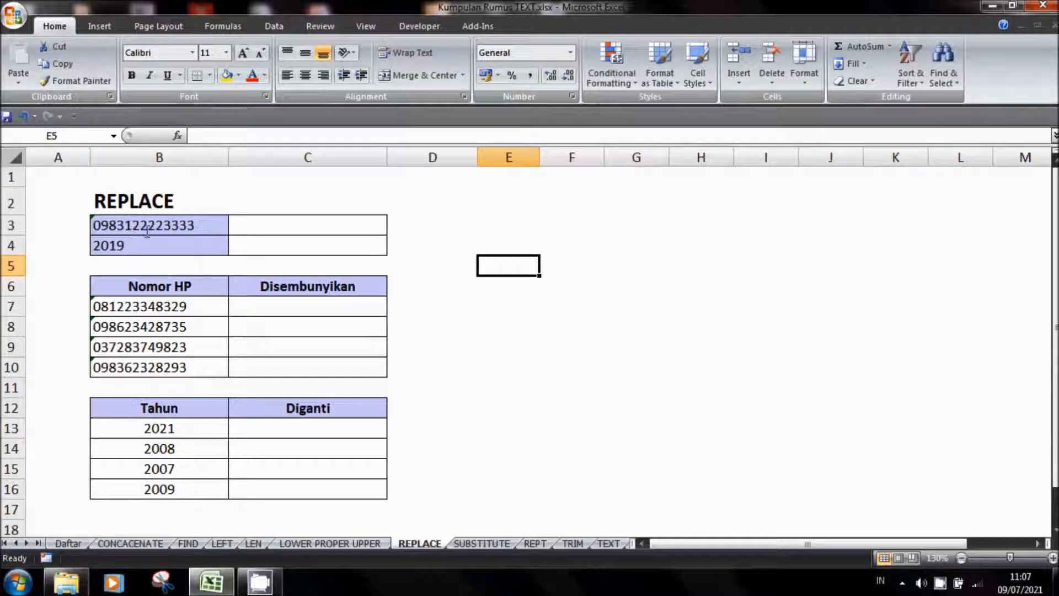
Enter the formula =REPLACE(B3;5;6;"******") in cell C3 to mask six digits of the phone number from the fifth character
{"action": "left_click", "coordinate": [251, 227]}
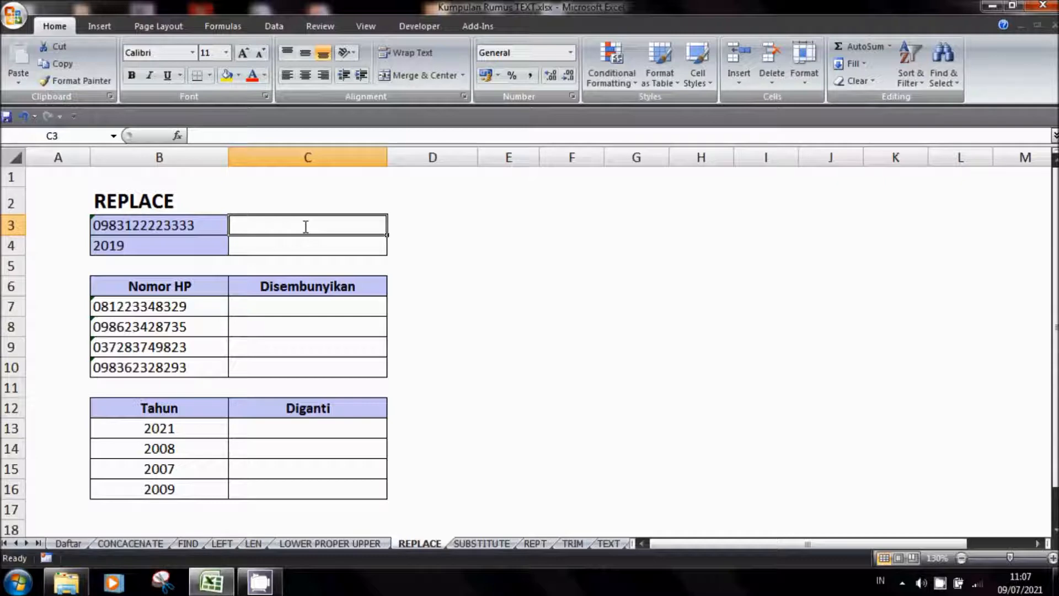
{"action": "type", "text": "="}
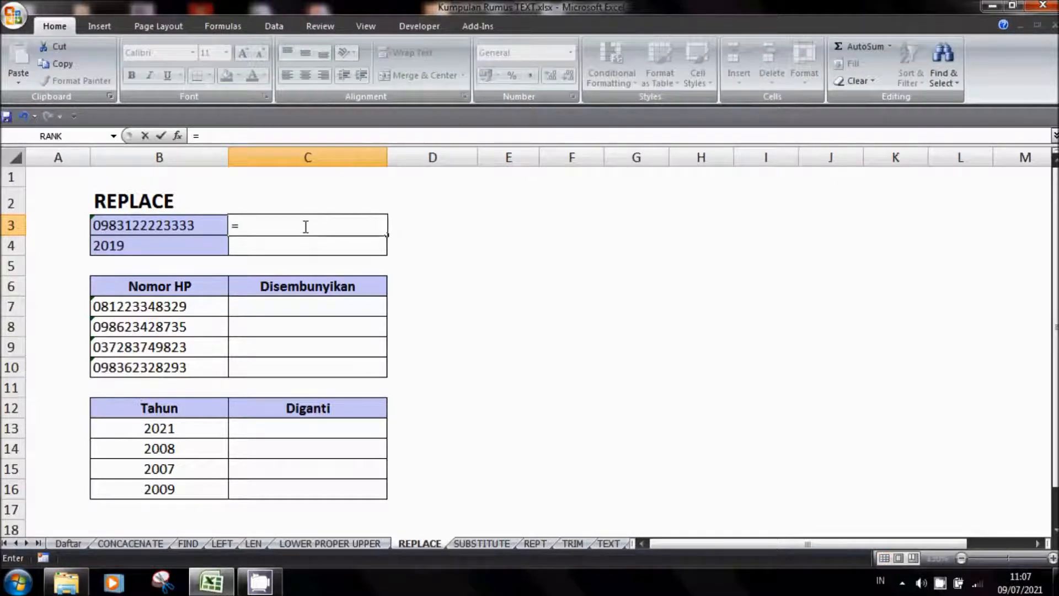
{"action": "type", "text": "REPLACE("}
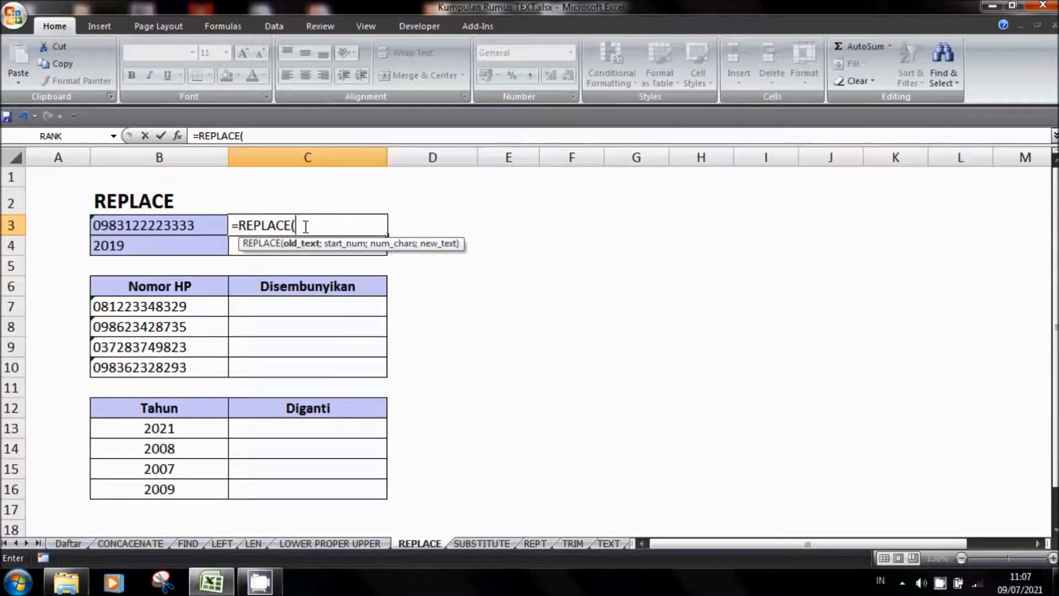
{"action": "left_click", "coordinate": [195, 227]}
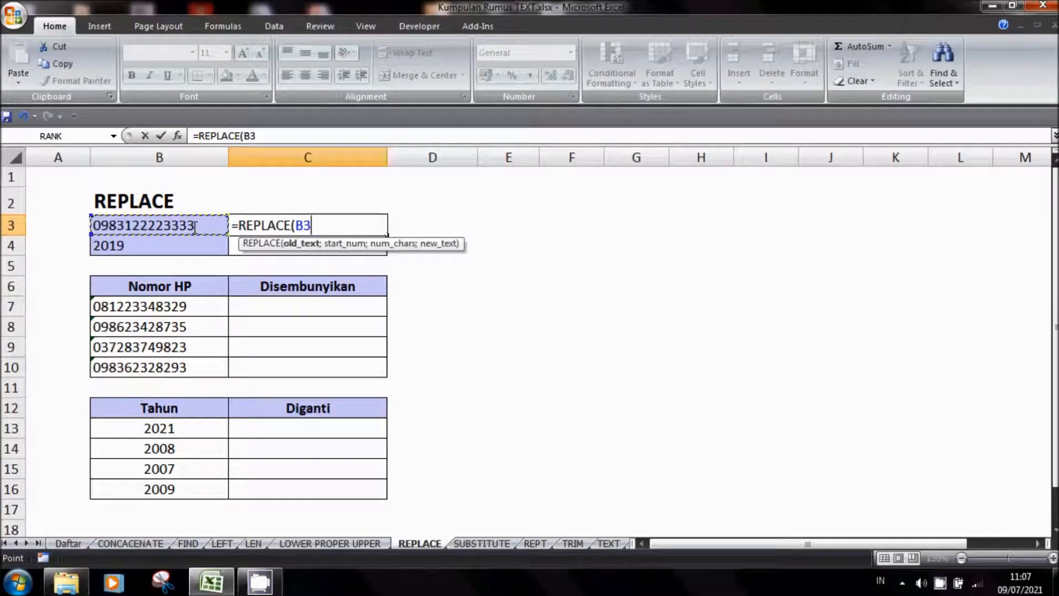
{"action": "type", "text": ";"}
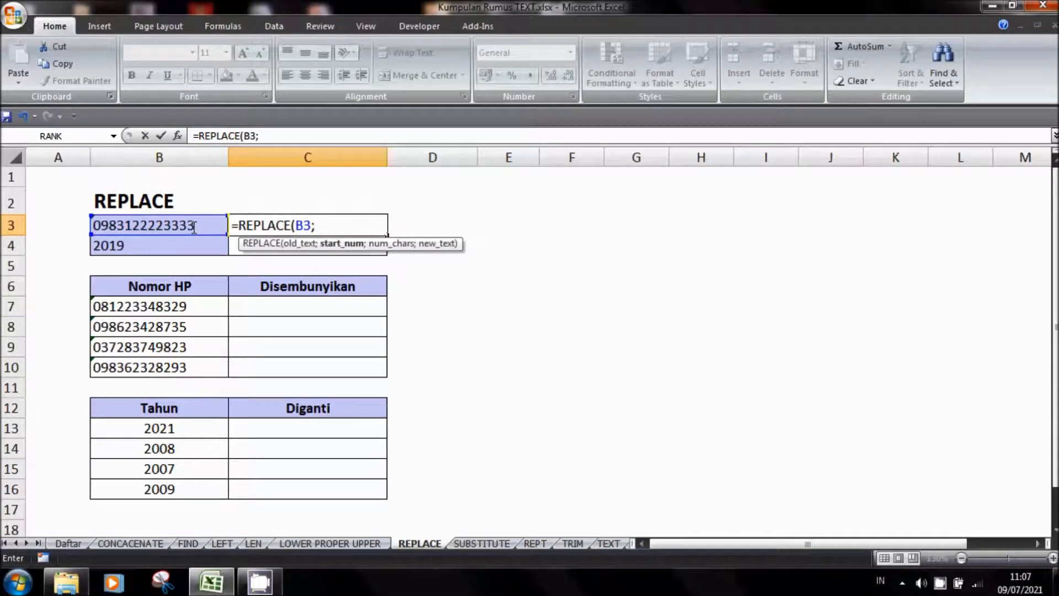
{"action": "type", "text": "5;6"}
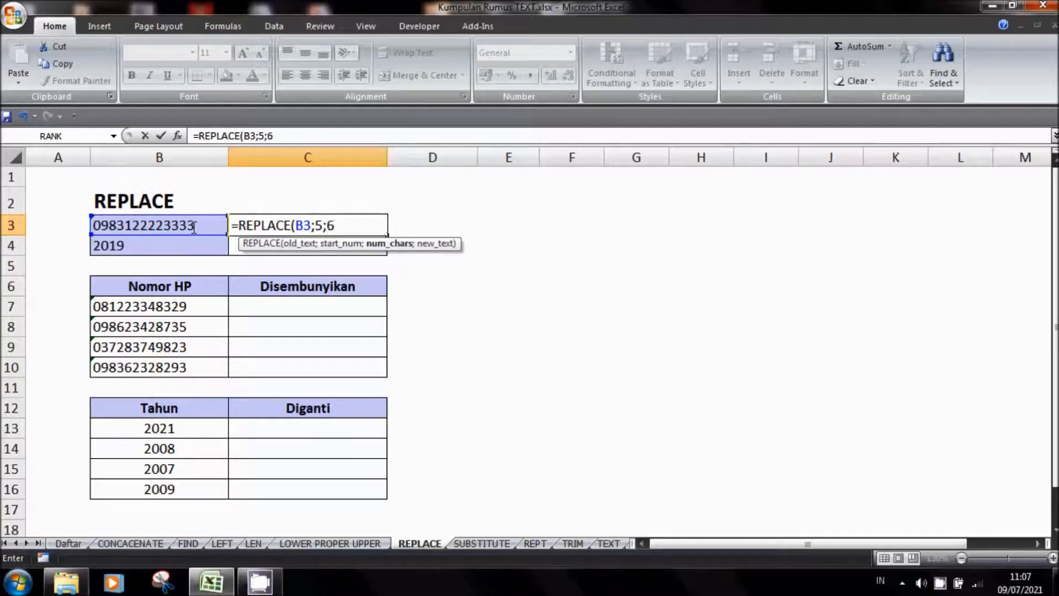
{"action": "type", "text": ";\""}
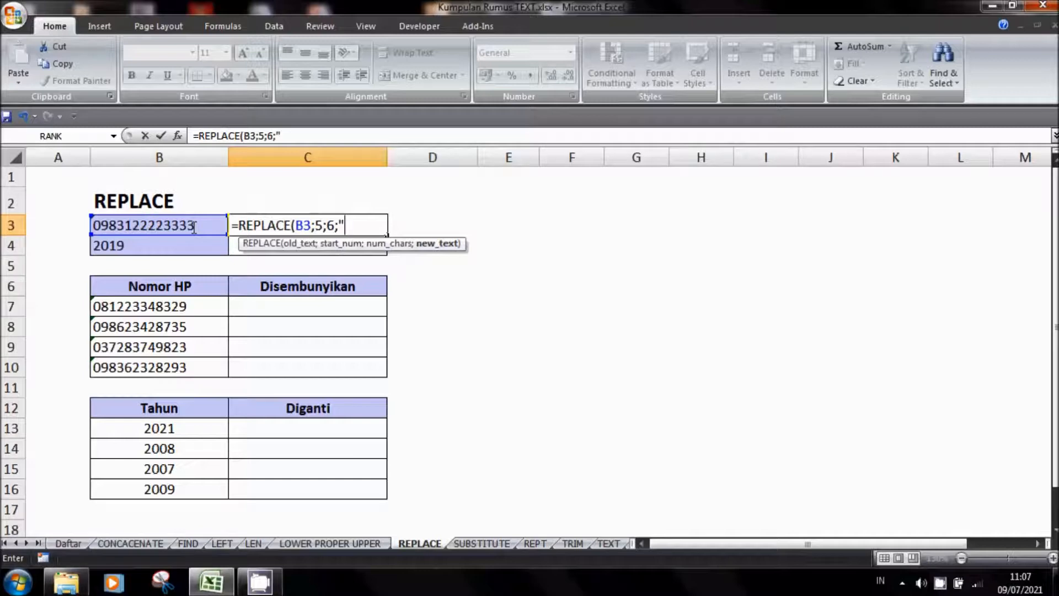
{"action": "type", "text": "******\")"}
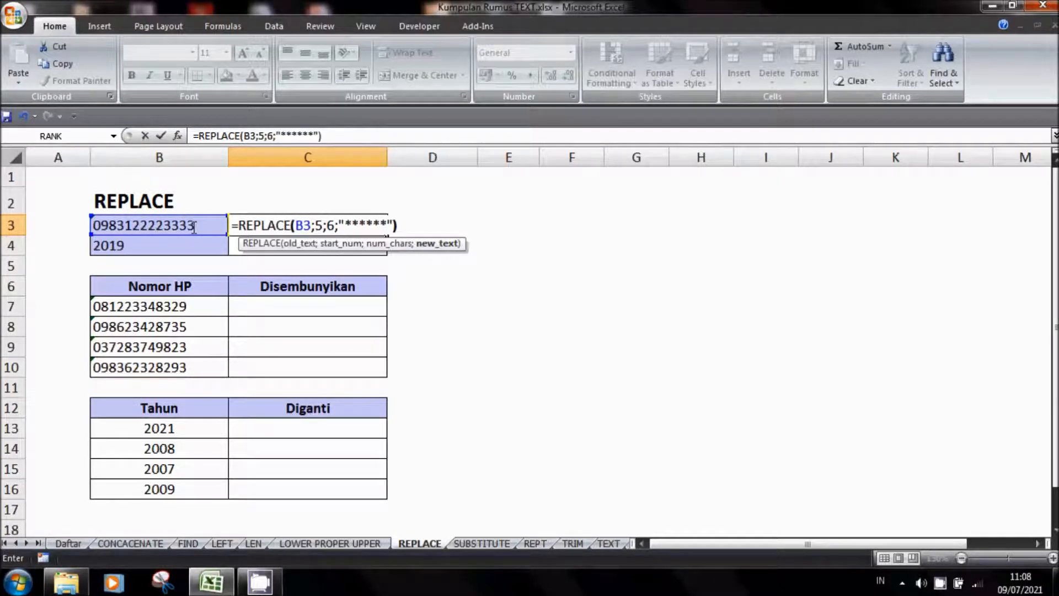
{"action": "key", "text": "Return"}
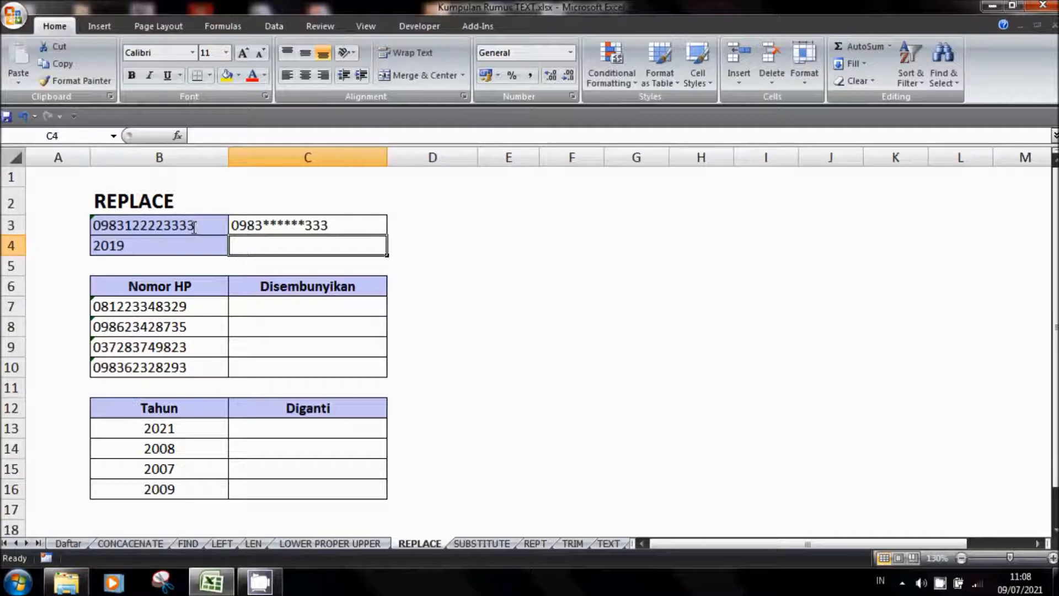
Enter the formula =REPLACE(B4;3;2;20) in cell C4 to replace the last two digits of the year with 20
{"action": "type", "text": "="}
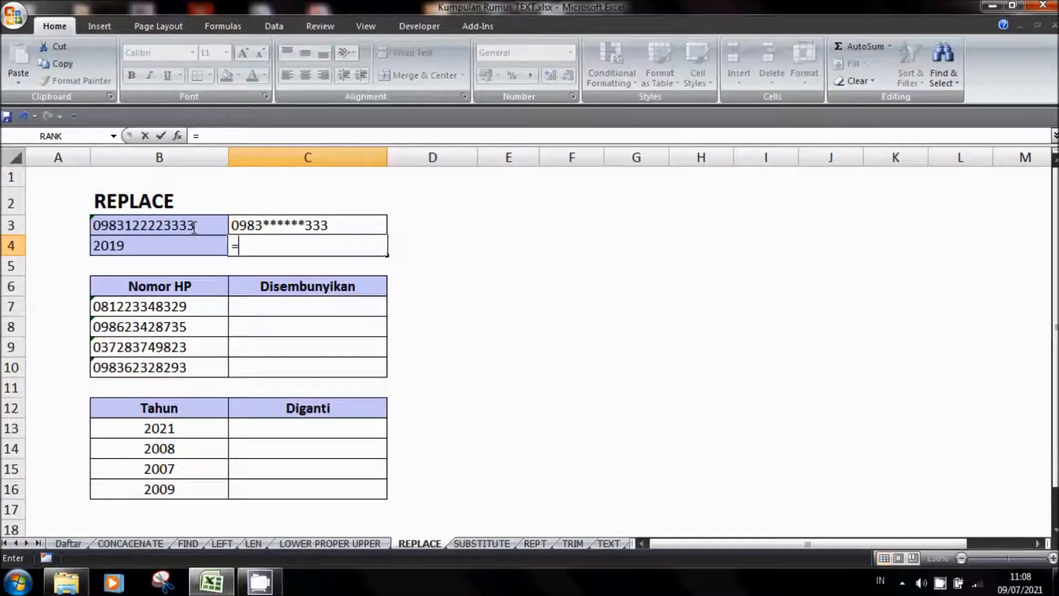
{"action": "type", "text": "REPLACE"}
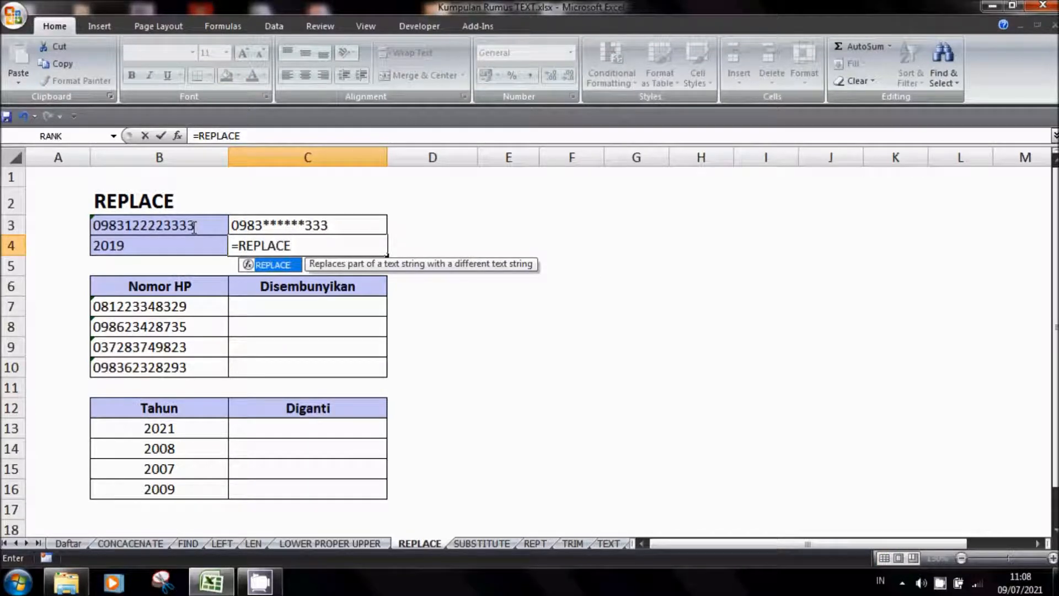
{"action": "type", "text": "("}
{"action": "key", "text": "Left"}
{"action": "type", "text": ";"}
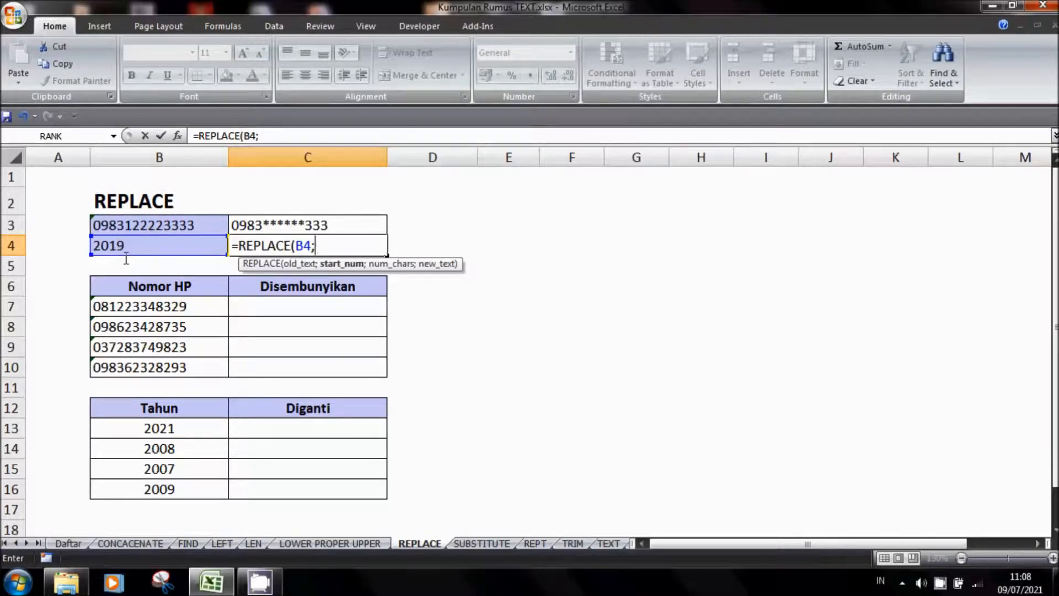
{"action": "type", "text": "3;2"}
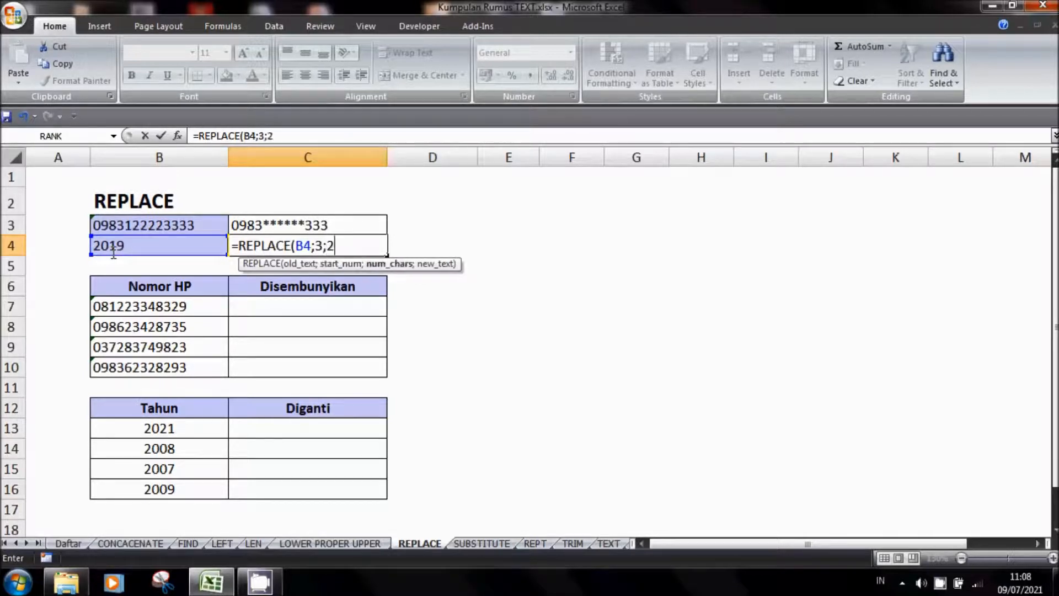
{"action": "type", "text": ";"}
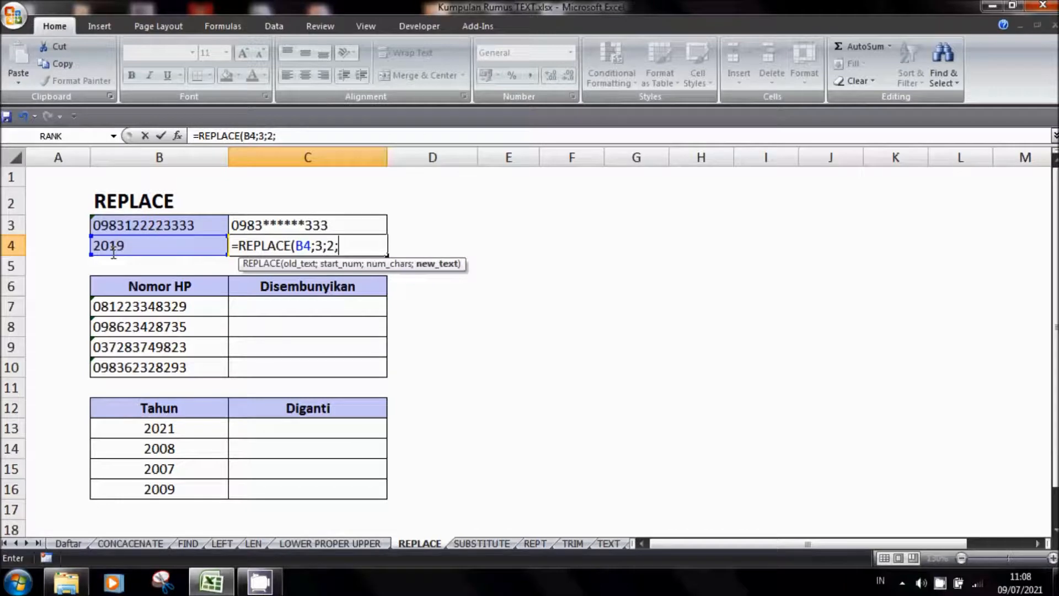
{"action": "type", "text": "20)"}
{"action": "key", "text": "Return"}
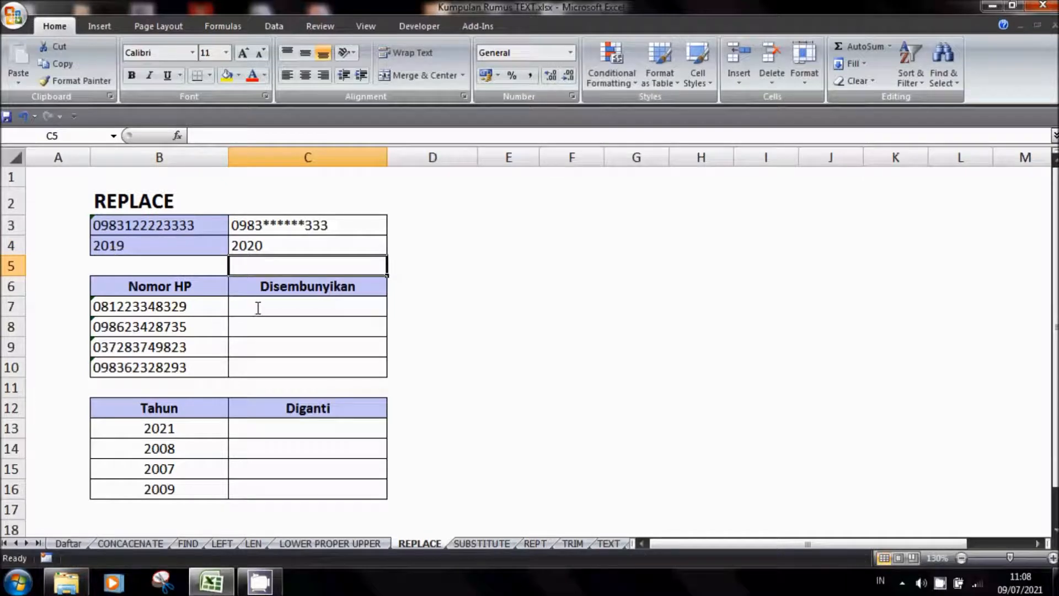
Copy the masking formula from cell C3 into cells C7:C10 of the Disembunyikan column
{"action": "left_click", "coordinate": [292, 228]}
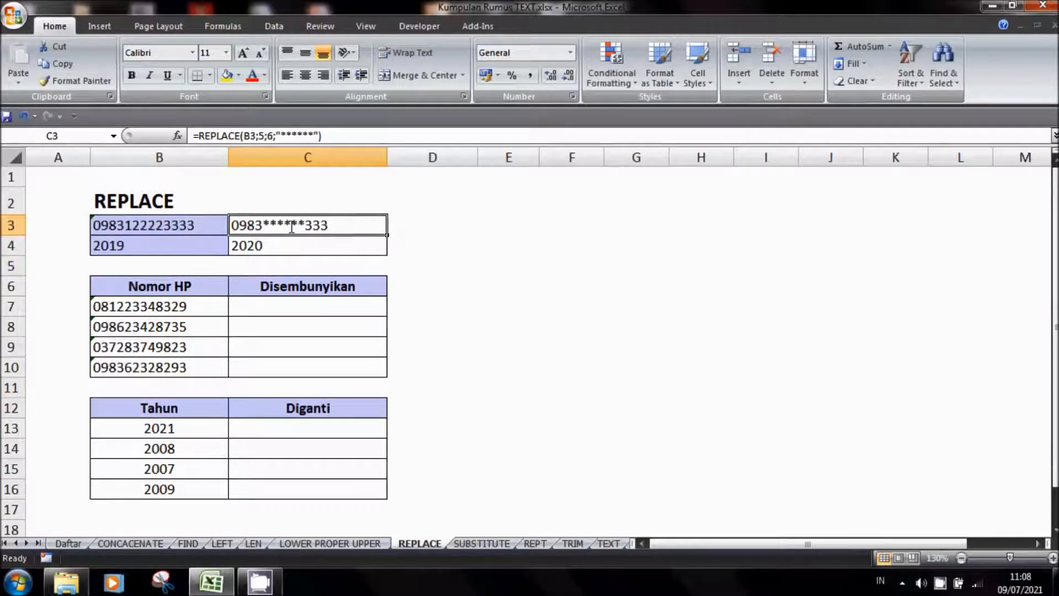
{"action": "key", "text": "ctrl+c"}
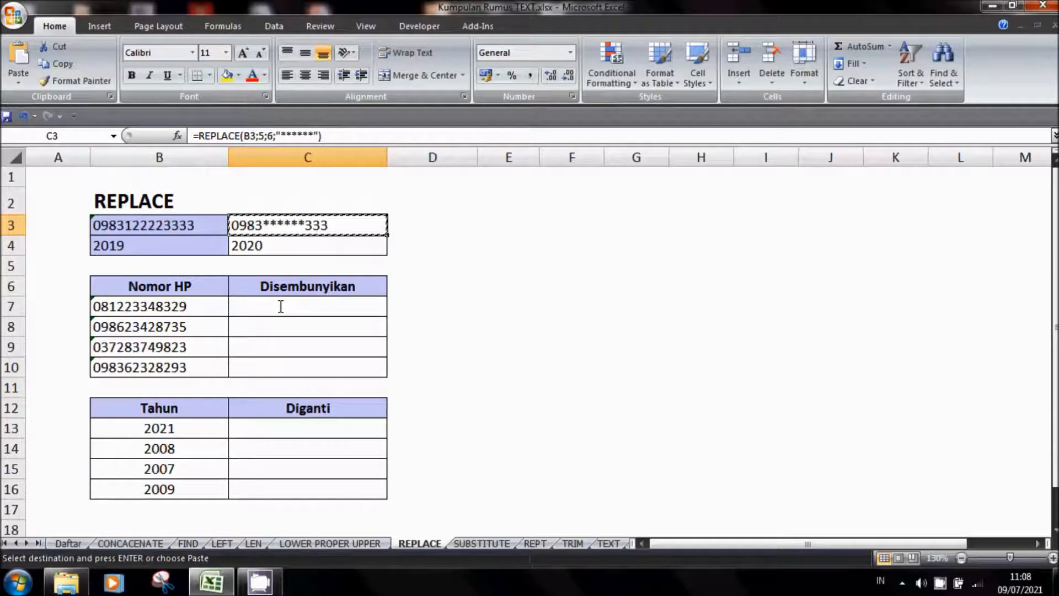
{"action": "left_click_drag", "start_coordinate": [279, 305], "coordinate": [293, 370]}
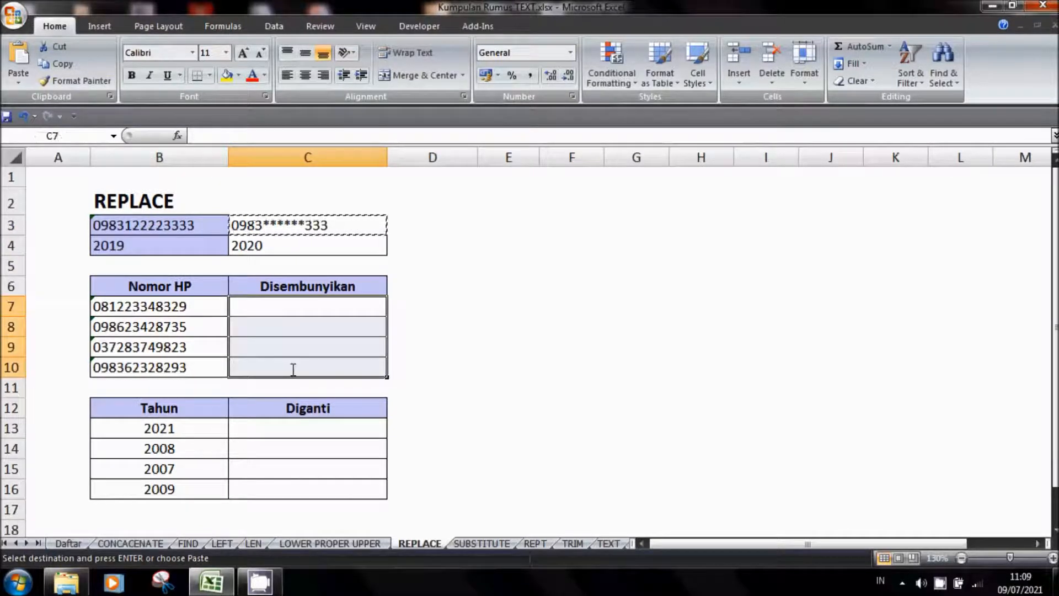
{"action": "key", "text": "ctrl+v"}
{"action": "left_click", "coordinate": [479, 298]}
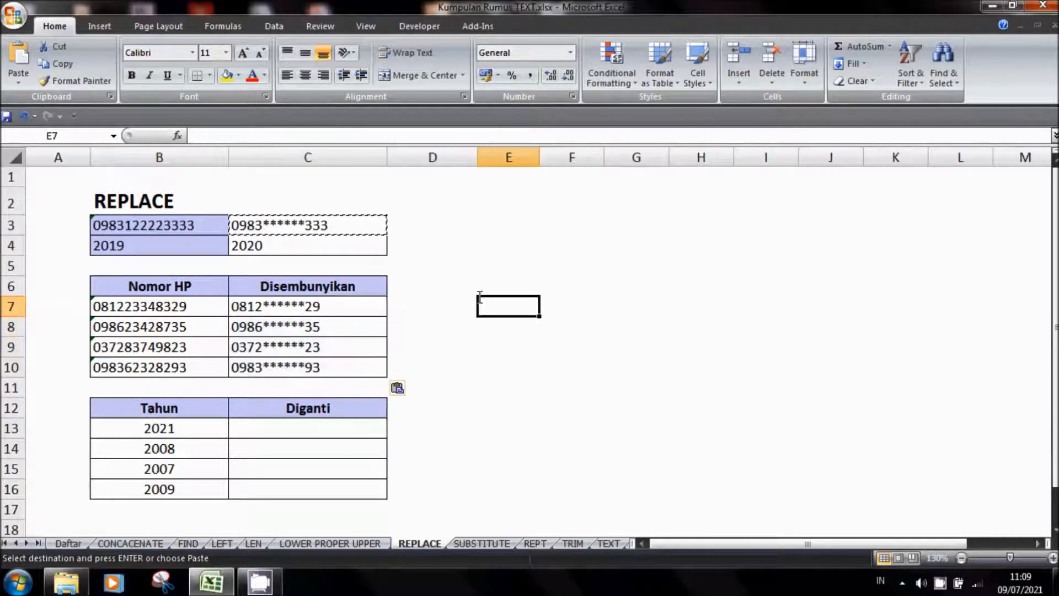
Copy the formula from cell C4 into cells C13:C16 of the Diganti column and check the copied formulas
{"action": "left_click", "coordinate": [294, 247]}
{"action": "key", "text": "ctrl+c"}
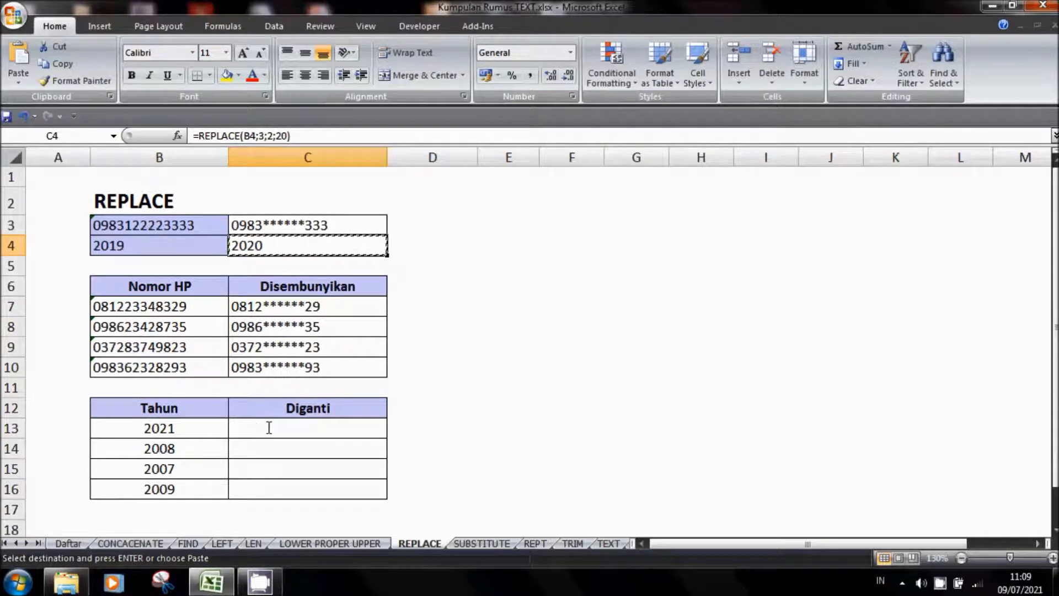
{"action": "left_click_drag", "start_coordinate": [279, 434], "coordinate": [279, 486]}
{"action": "key", "text": "ctrl+v"}
{"action": "left_click", "coordinate": [511, 428]}
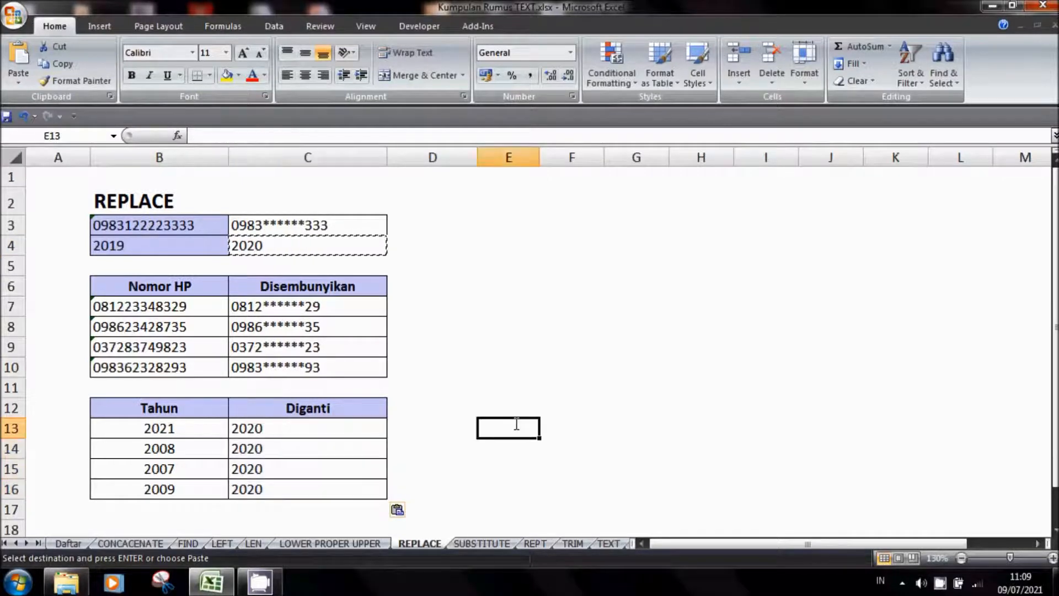
{"action": "key", "text": "Escape"}
{"action": "left_click", "coordinate": [261, 447]}
{"action": "left_click", "coordinate": [259, 467]}
{"action": "left_click", "coordinate": [248, 491]}
{"action": "left_click", "coordinate": [243, 433]}
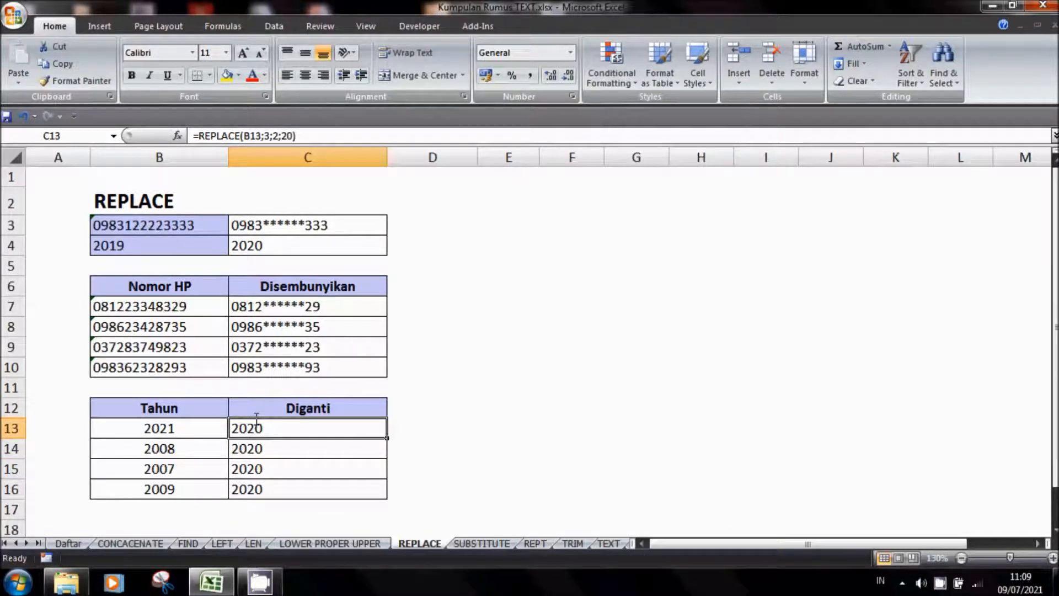
Clear the example results in cells C3 and C6:C8 on the SUBSTITUTE sheet
{"action": "left_click", "coordinate": [482, 543]}
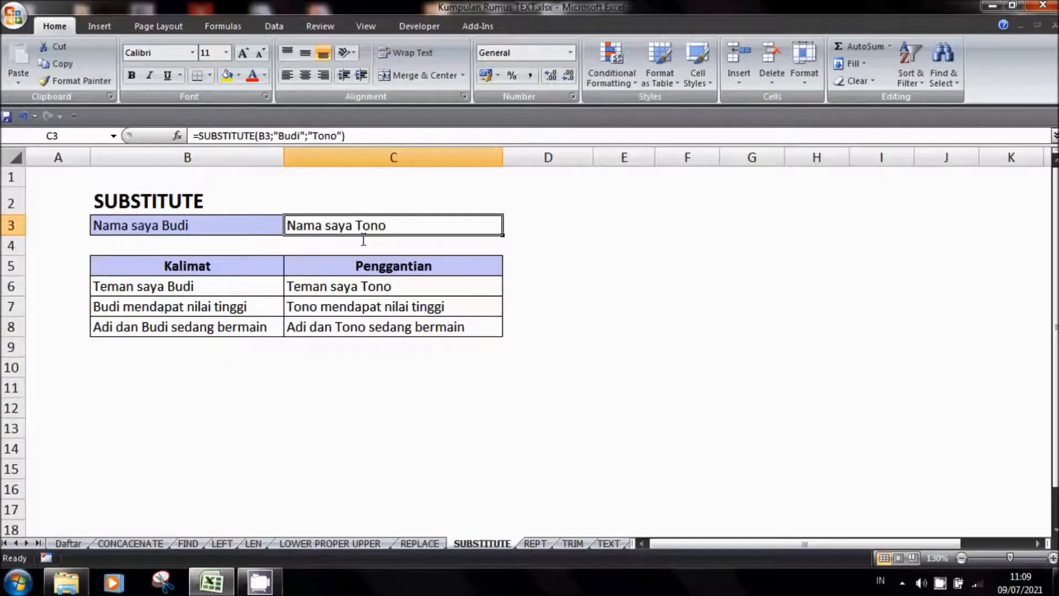
{"action": "left_click_drag", "start_coordinate": [354, 290], "coordinate": [354, 326]}
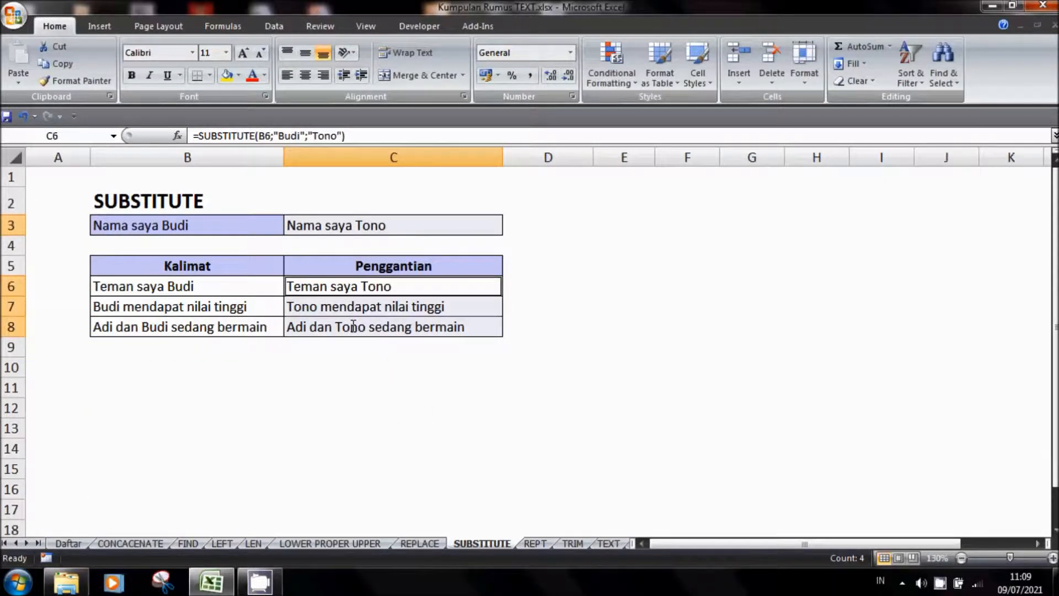
{"action": "key", "text": "Delete"}
{"action": "left_click", "coordinate": [423, 425]}
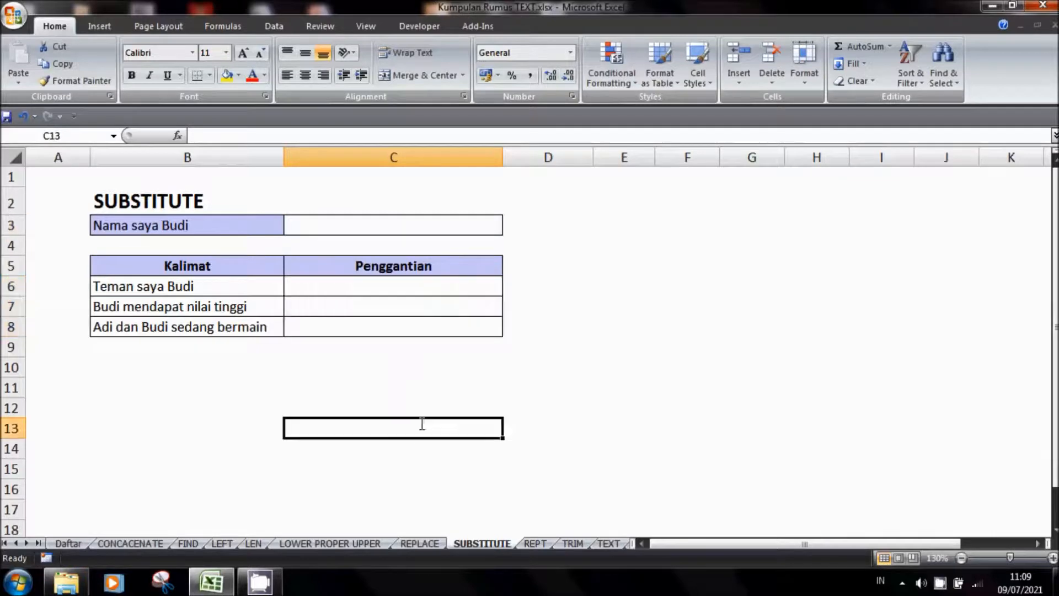
Enter a SUBSTITUTE formula in cell C3 that replaces the person's name in B3 with another name, using instance number 1
{"action": "left_click", "coordinate": [362, 222]}
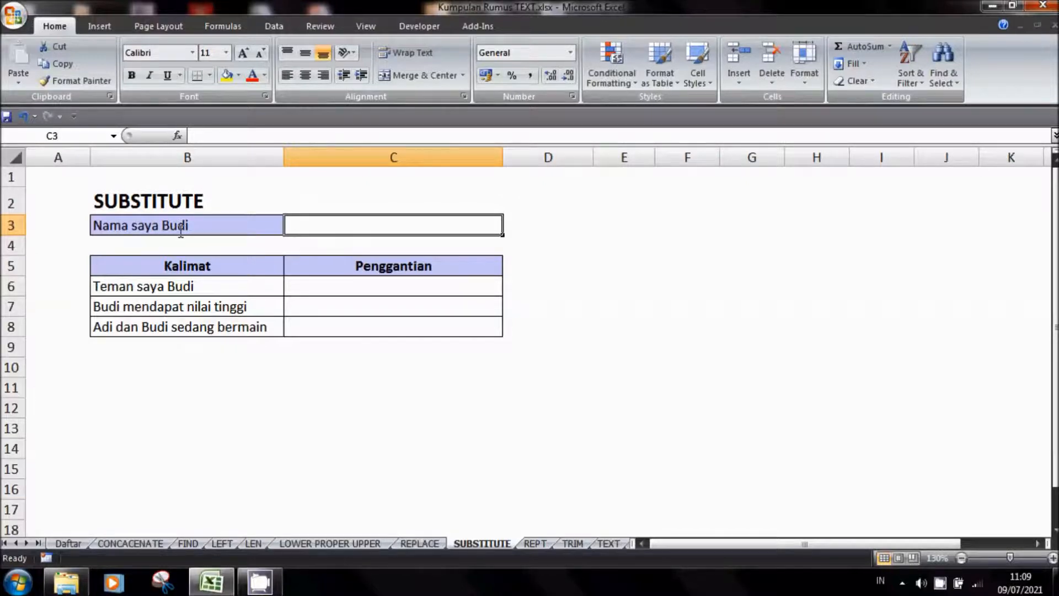
{"action": "type", "text": "="}
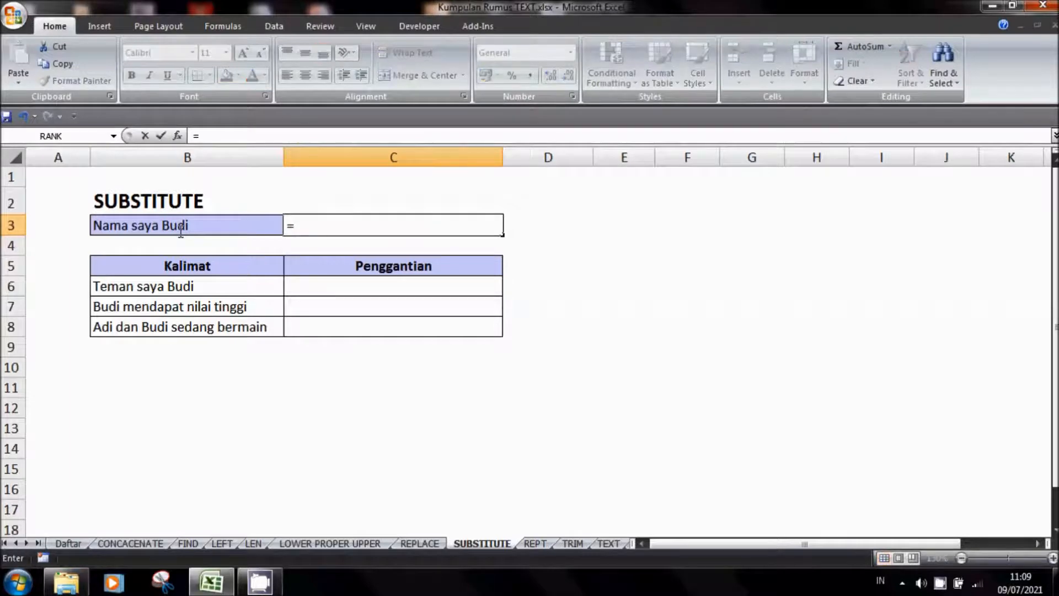
{"action": "type", "text": "SUBSTITU"}
{"action": "type", "text": "TE("}
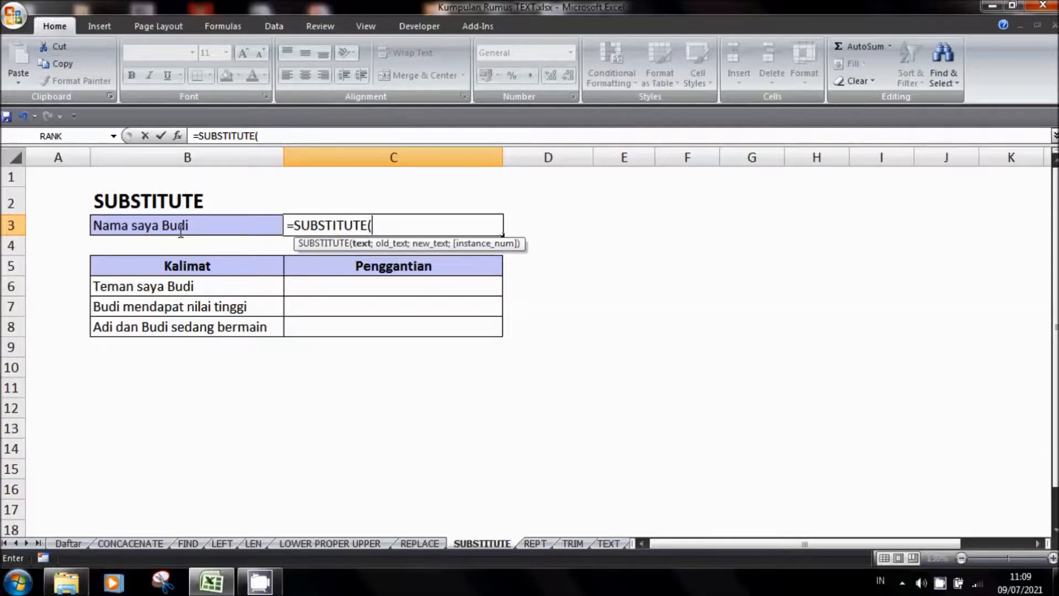
{"action": "left_click", "coordinate": [181, 232]}
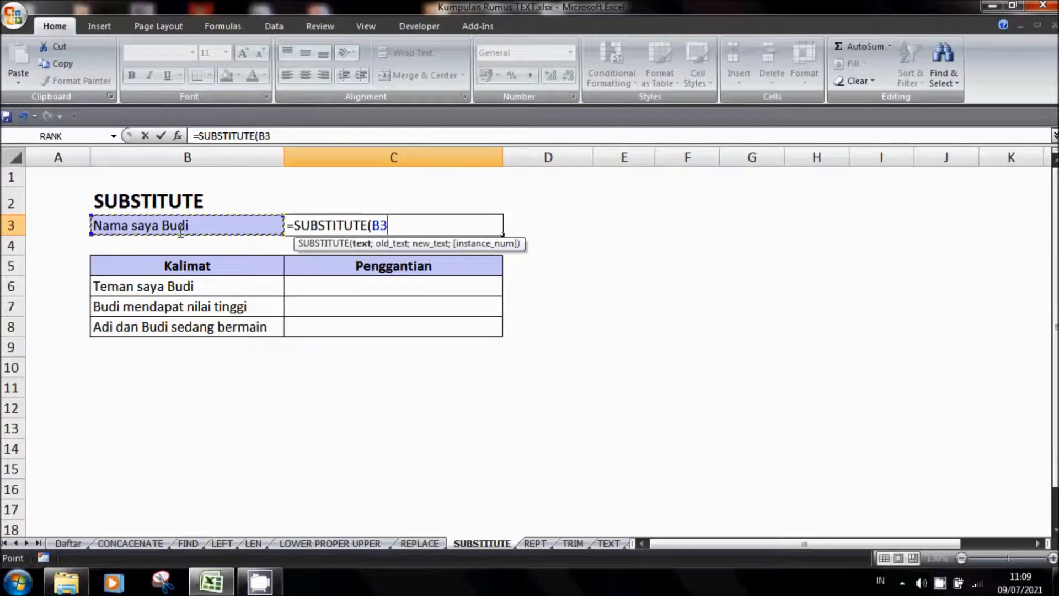
{"action": "type", "text": ";\""}
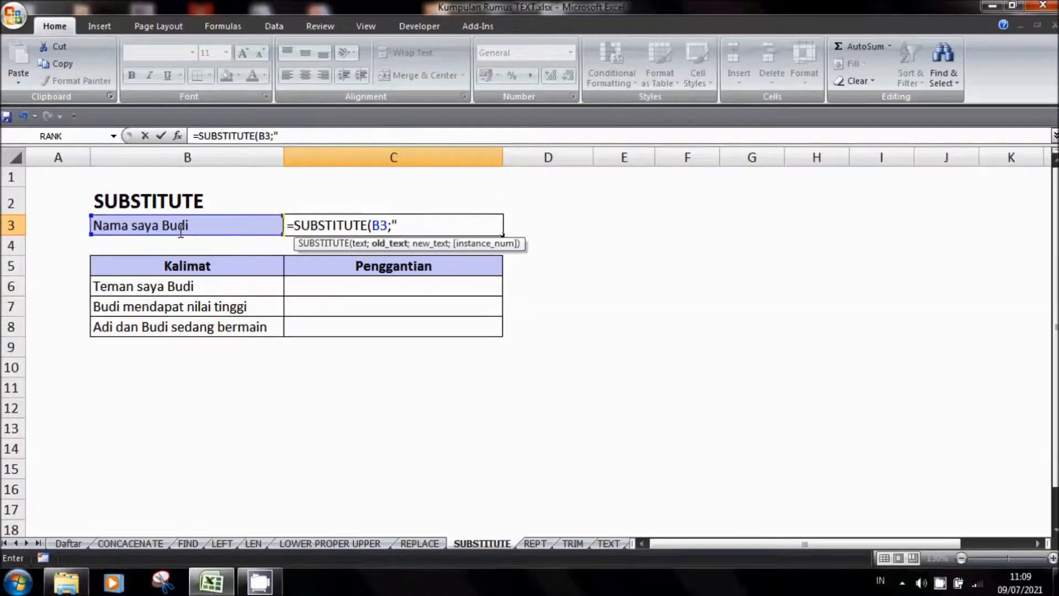
{"action": "type", "text": "Budi\";"}
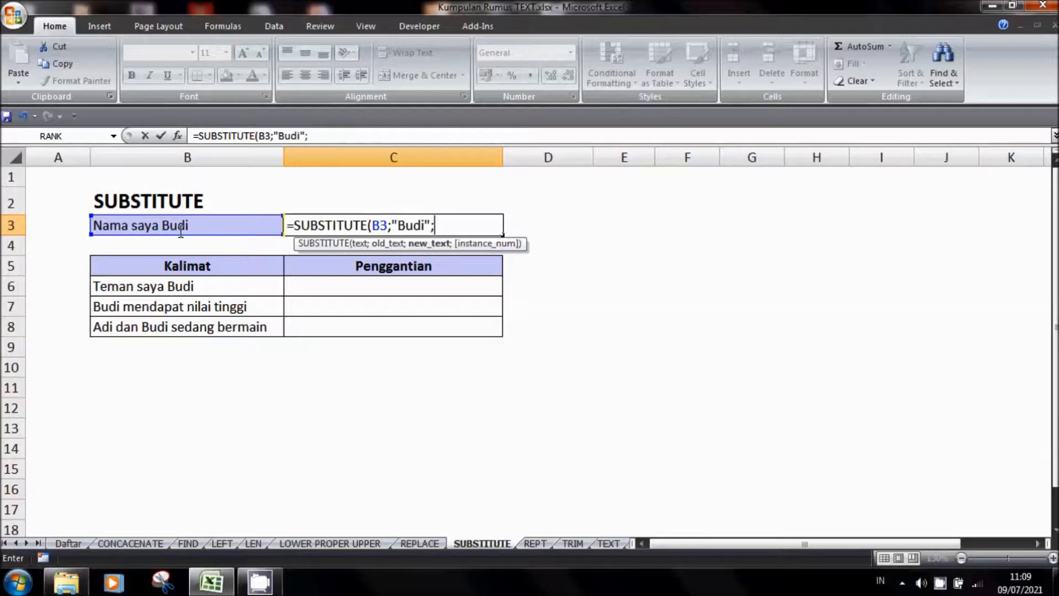
{"action": "type", "text": "\"Tono\";"}
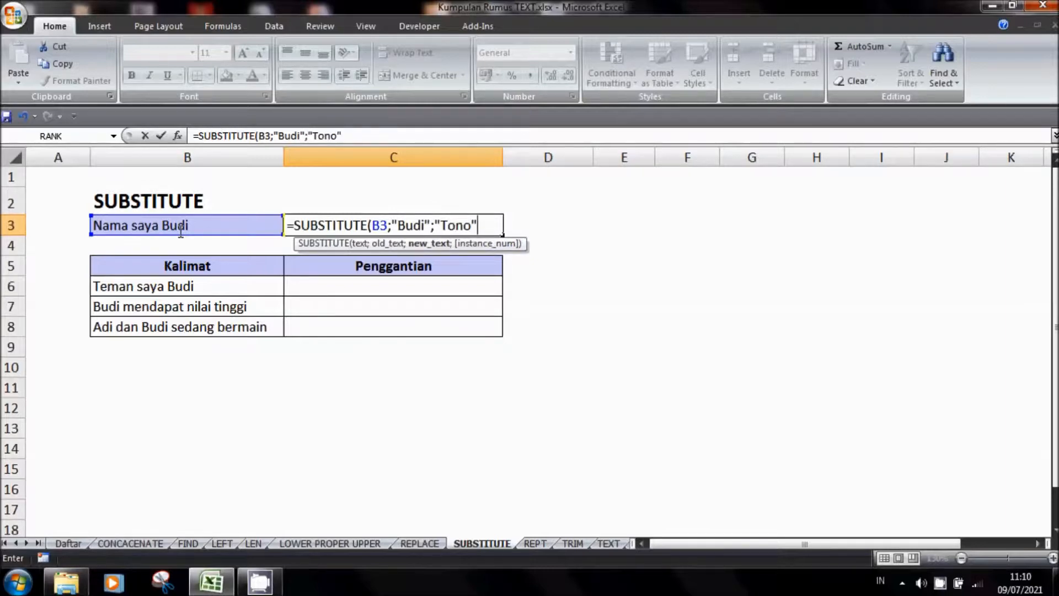
{"action": "type", "text": "1)"}
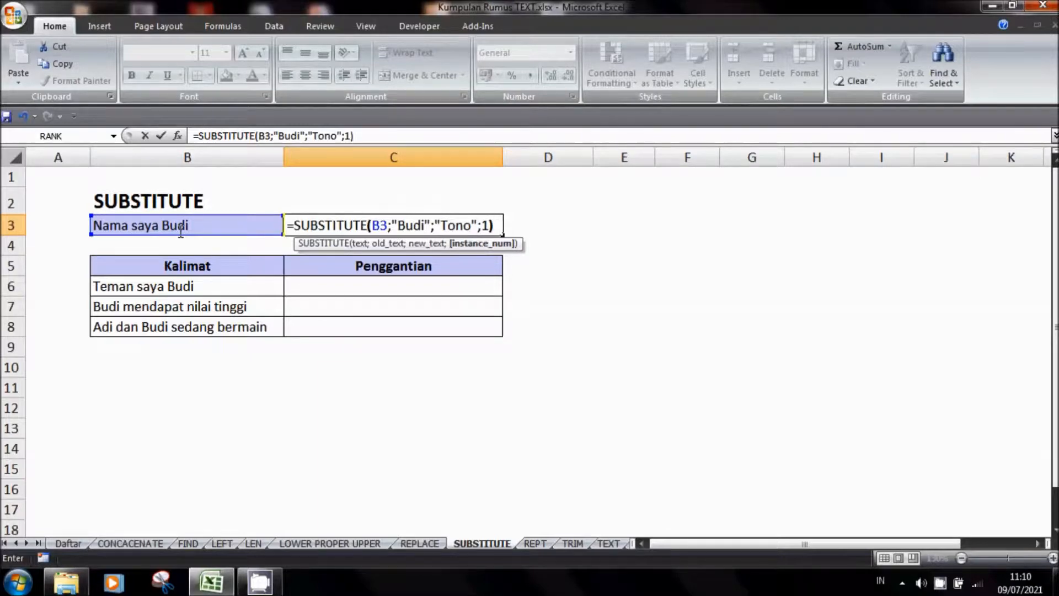
{"action": "key", "text": "Return"}
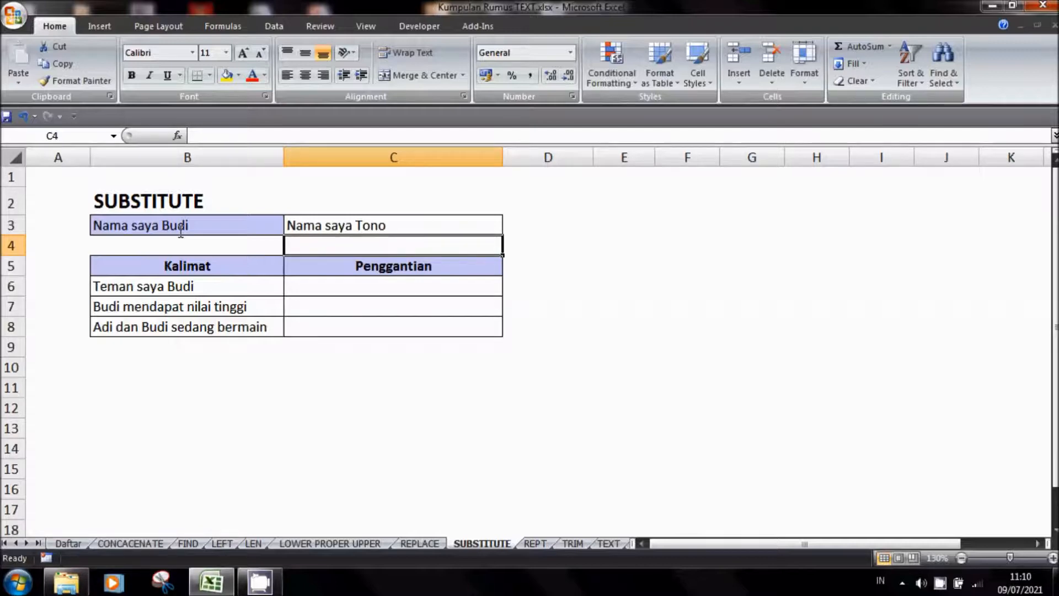
Copy the SUBSTITUTE formula from cell C3 into cells C6:C8 of the Penggantian column and check the formula in C6
{"action": "left_click", "coordinate": [326, 223]}
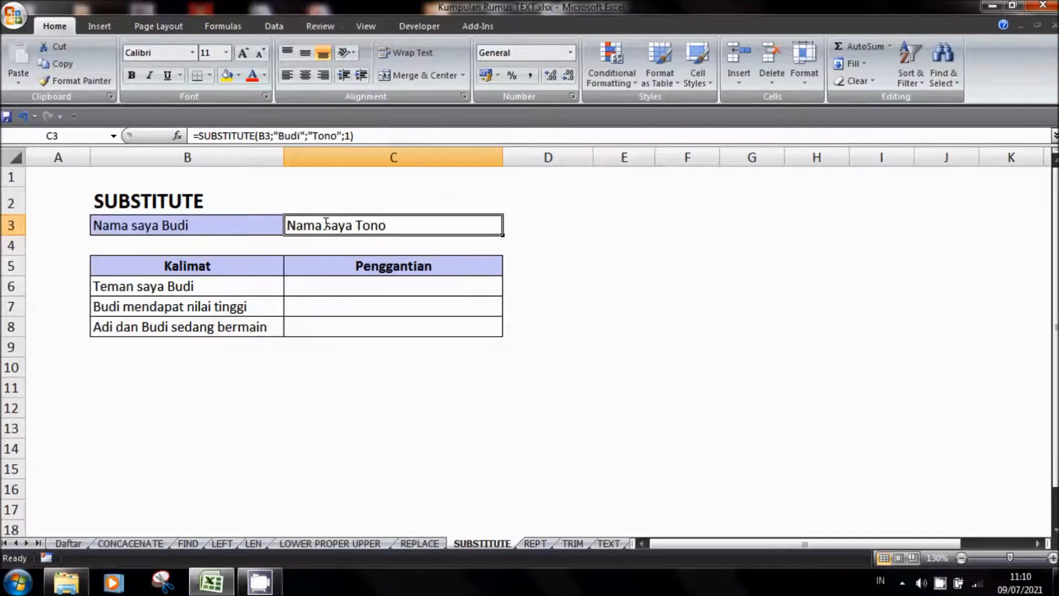
{"action": "key", "text": "ctrl+c"}
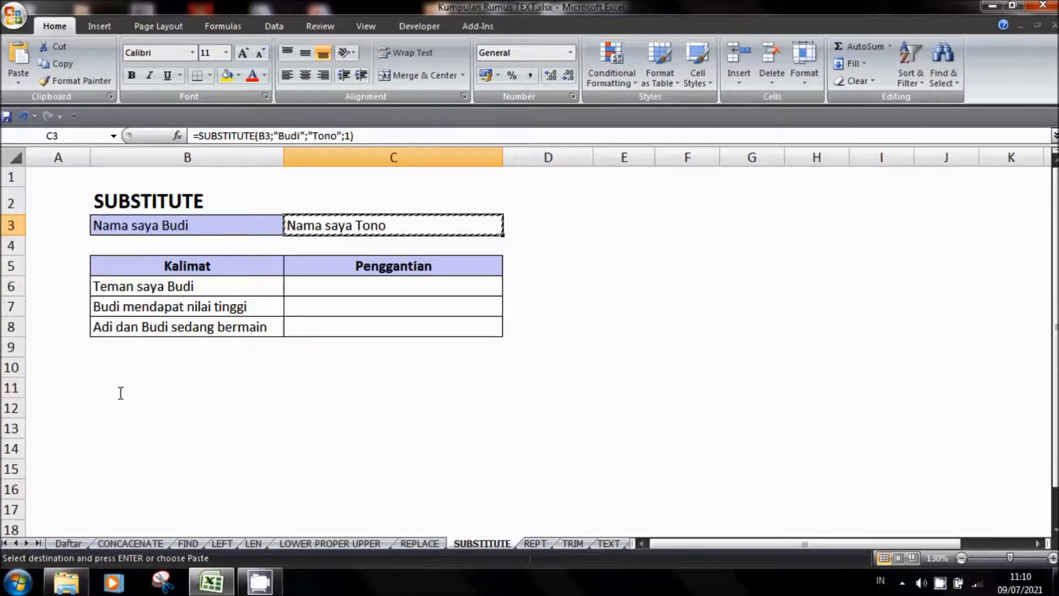
{"action": "left_click", "coordinate": [140, 489]}
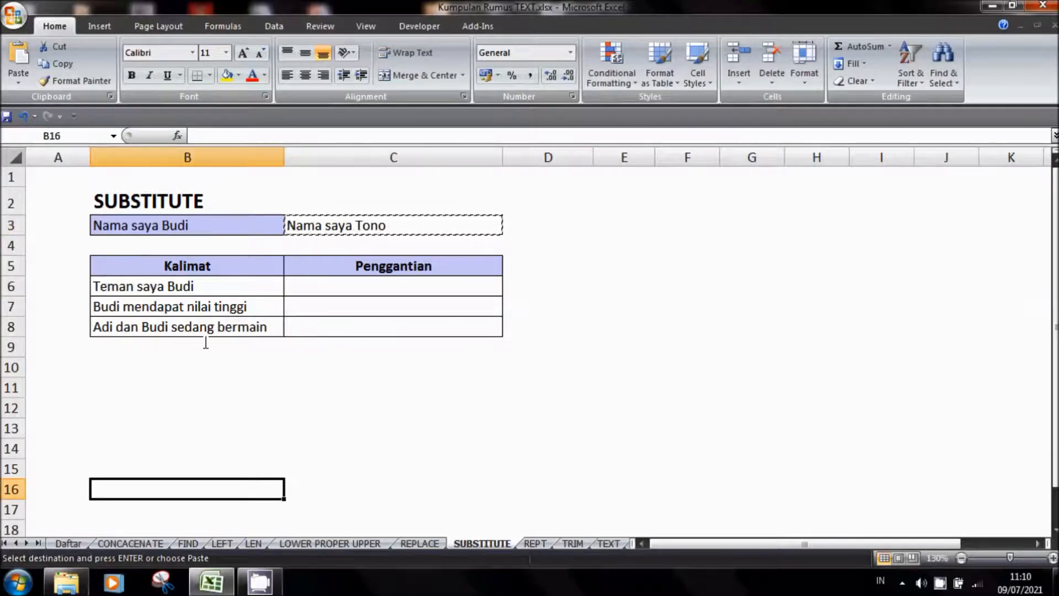
{"action": "left_click", "coordinate": [257, 326]}
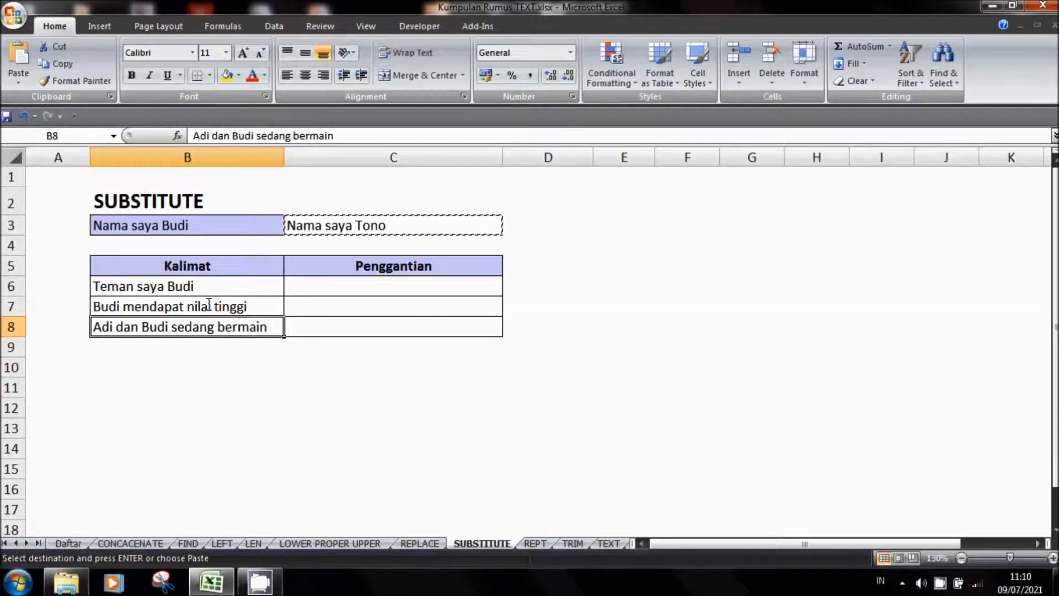
{"action": "left_click", "coordinate": [347, 232]}
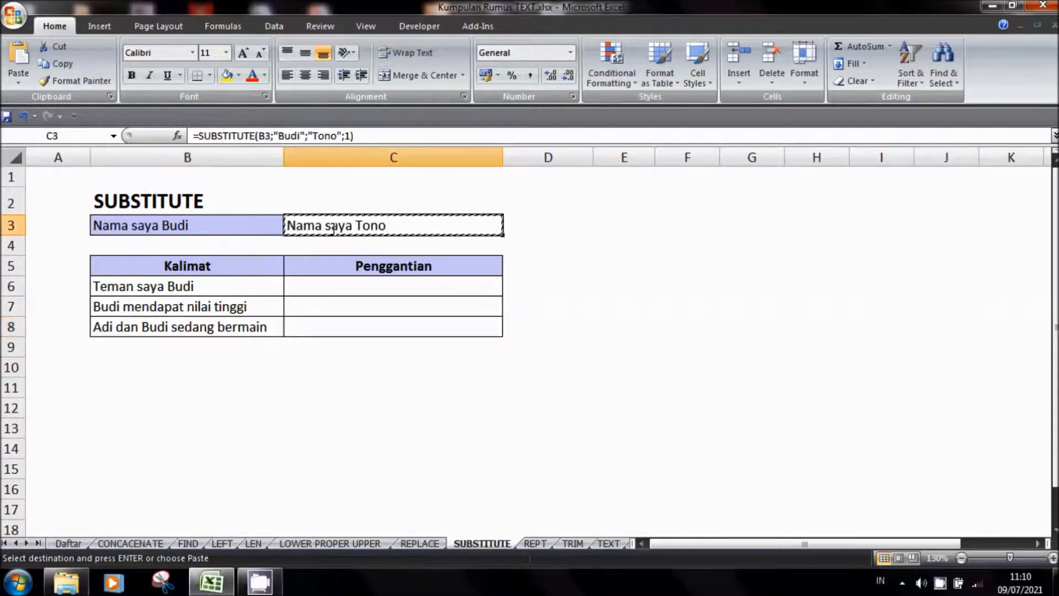
{"action": "left_click_drag", "start_coordinate": [331, 284], "coordinate": [333, 324]}
{"action": "key", "text": "ctrl+v"}
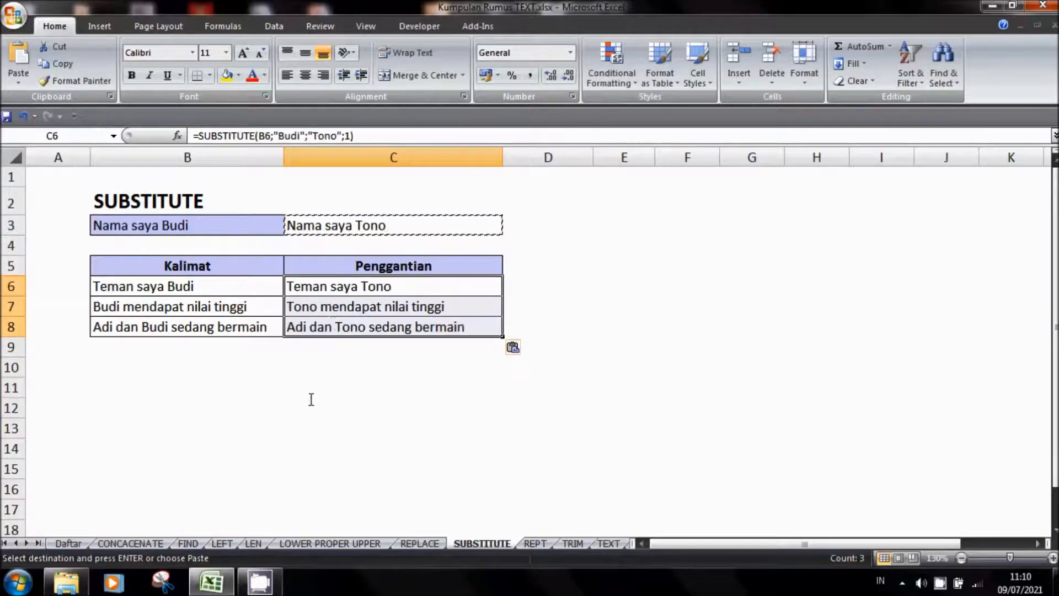
{"action": "left_click", "coordinate": [309, 405]}
{"action": "key", "text": "Escape"}
{"action": "left_click", "coordinate": [329, 292]}
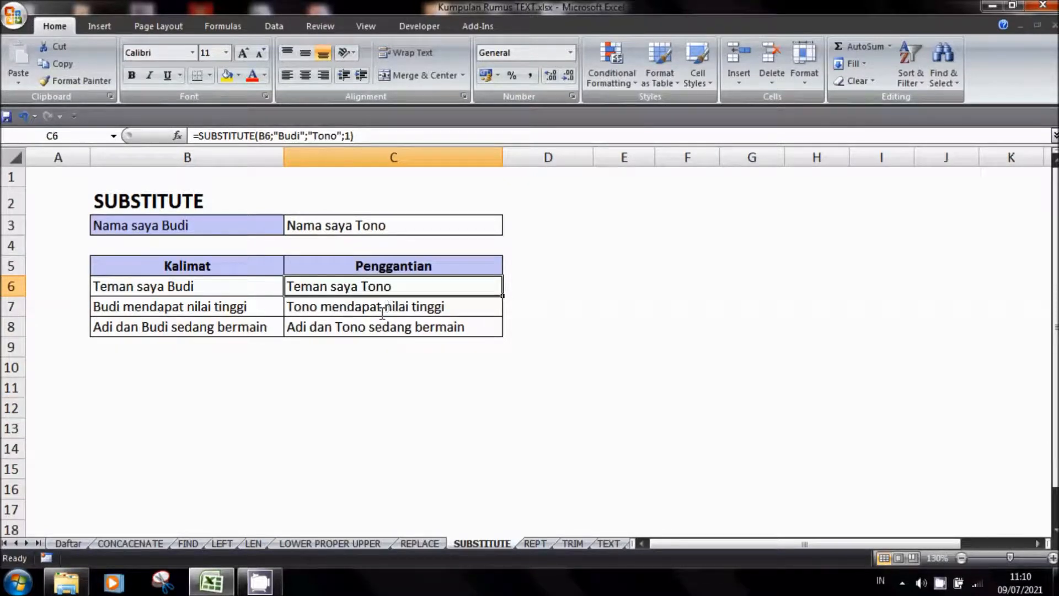
{"action": "left_click", "coordinate": [361, 367]}
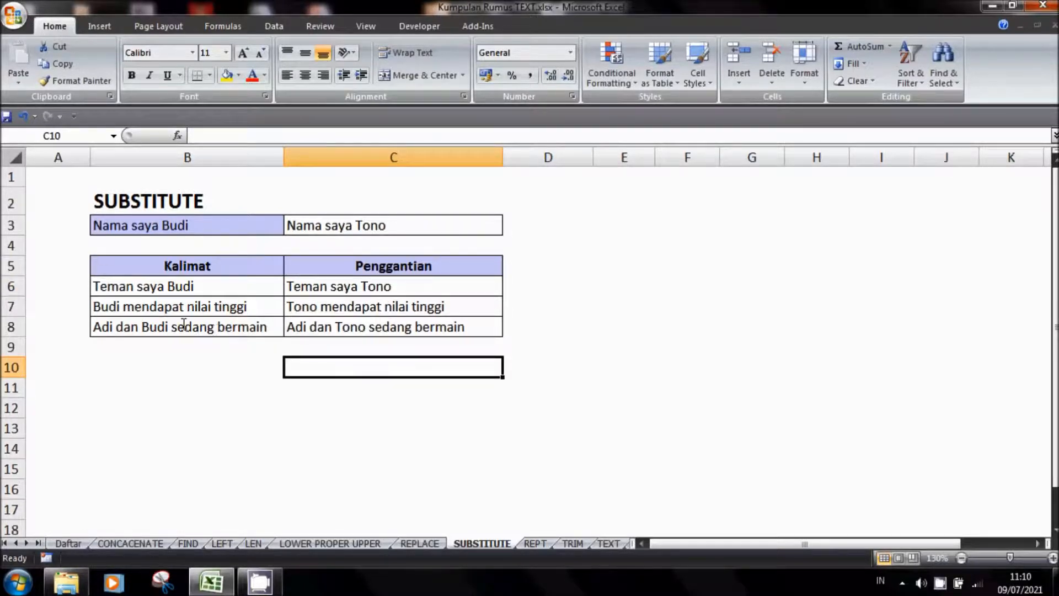
Clear the example results in cells C3 and D6:D9 on the REPT sheet
{"action": "left_click", "coordinate": [535, 544]}
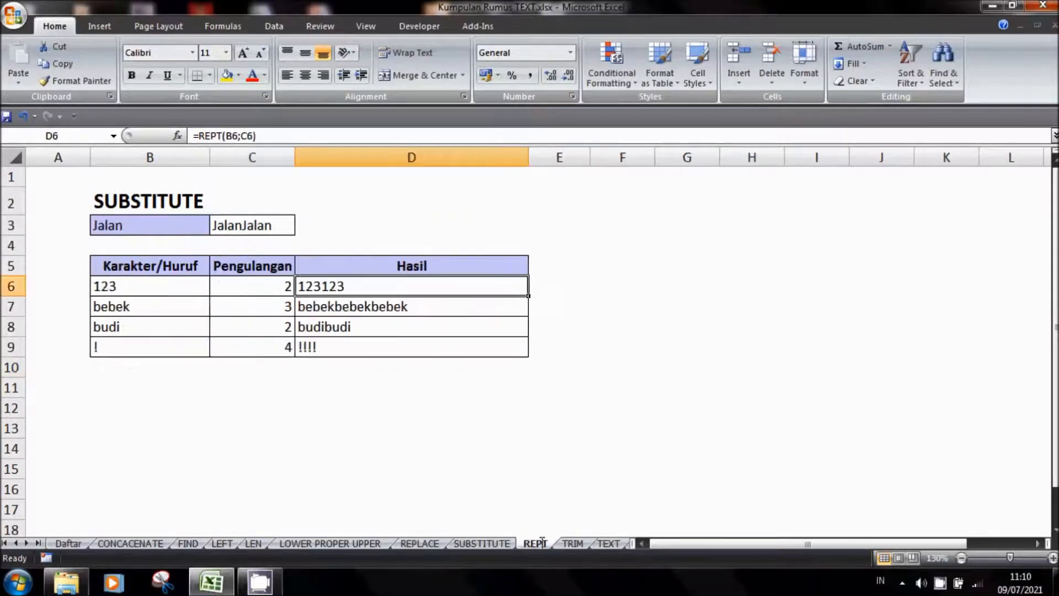
{"action": "left_click_drag", "start_coordinate": [376, 287], "coordinate": [367, 344]}
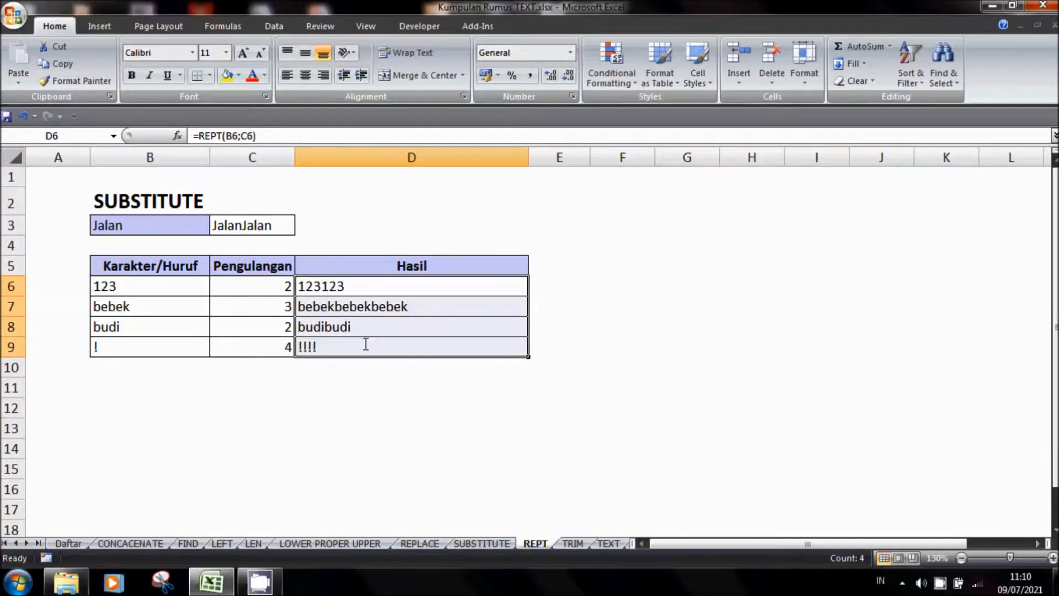
{"action": "key", "text": "Delete"}
{"action": "left_click", "coordinate": [241, 223]}
{"action": "key", "text": "Delete"}
{"action": "left_click", "coordinate": [284, 412]}
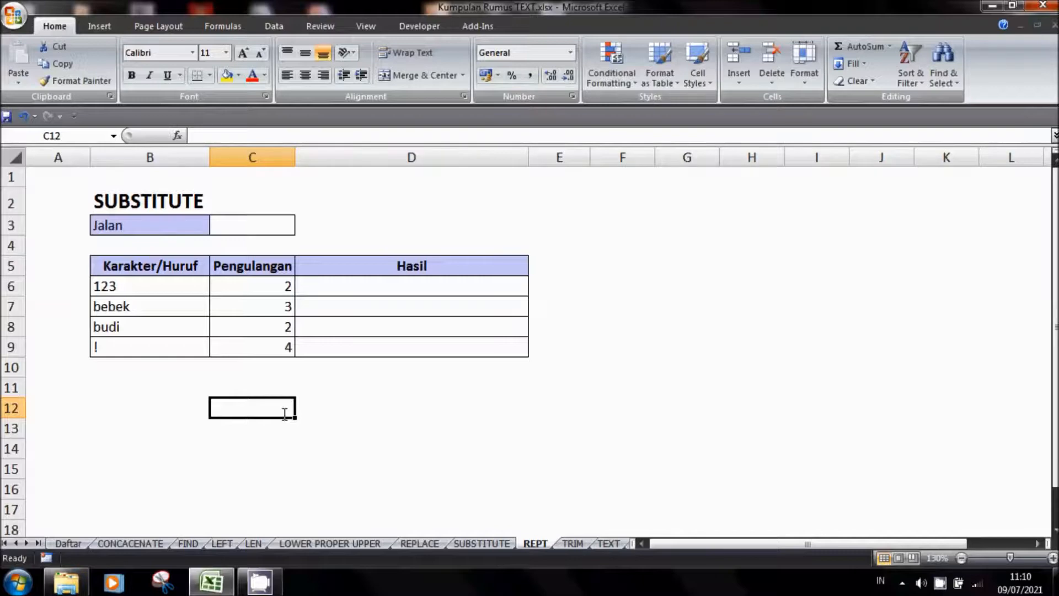
Enter the formula =REPT(B3;2) in cell C3 to repeat the word in B3 twice
{"action": "left_click", "coordinate": [257, 224]}
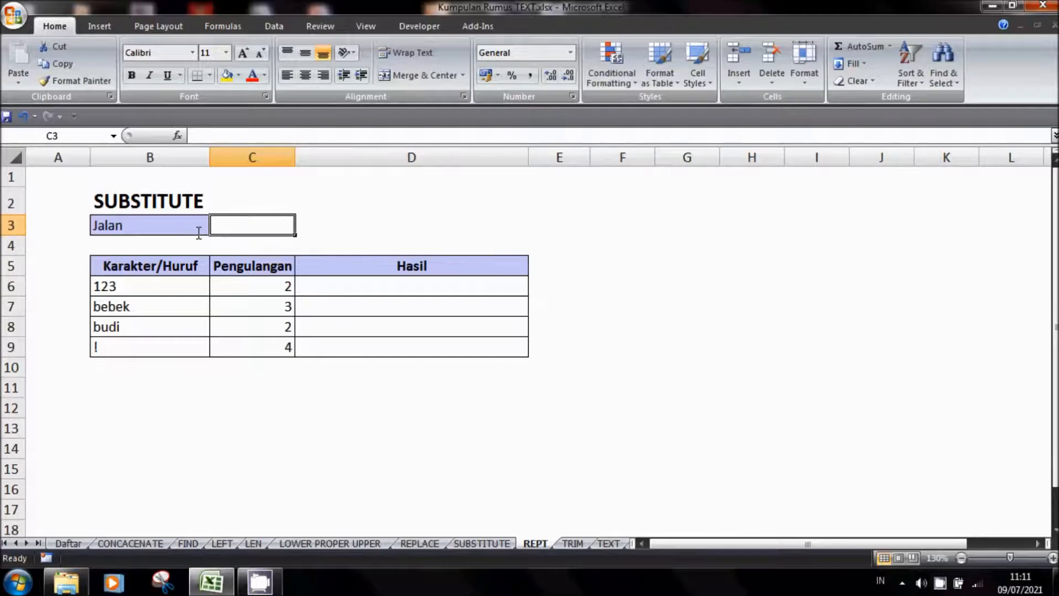
{"action": "left_click", "coordinate": [160, 224]}
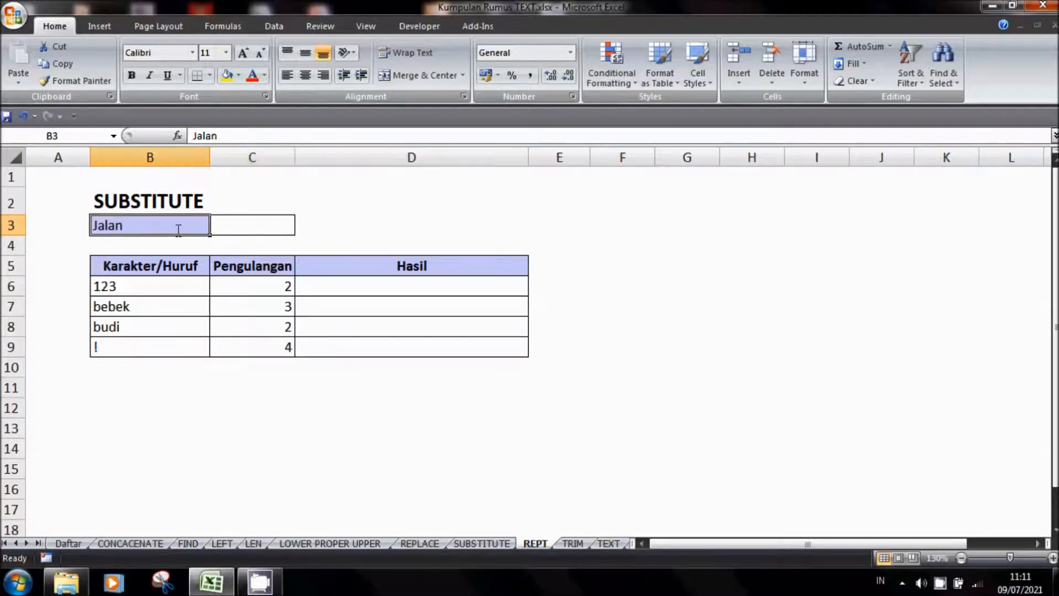
{"action": "left_click", "coordinate": [250, 228]}
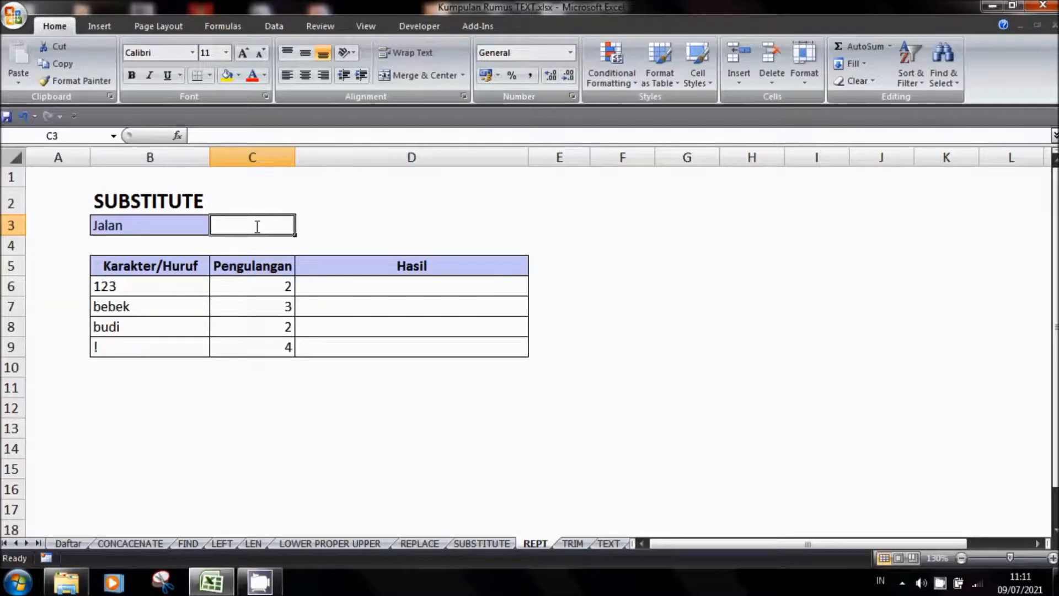
{"action": "type", "text": "=r"}
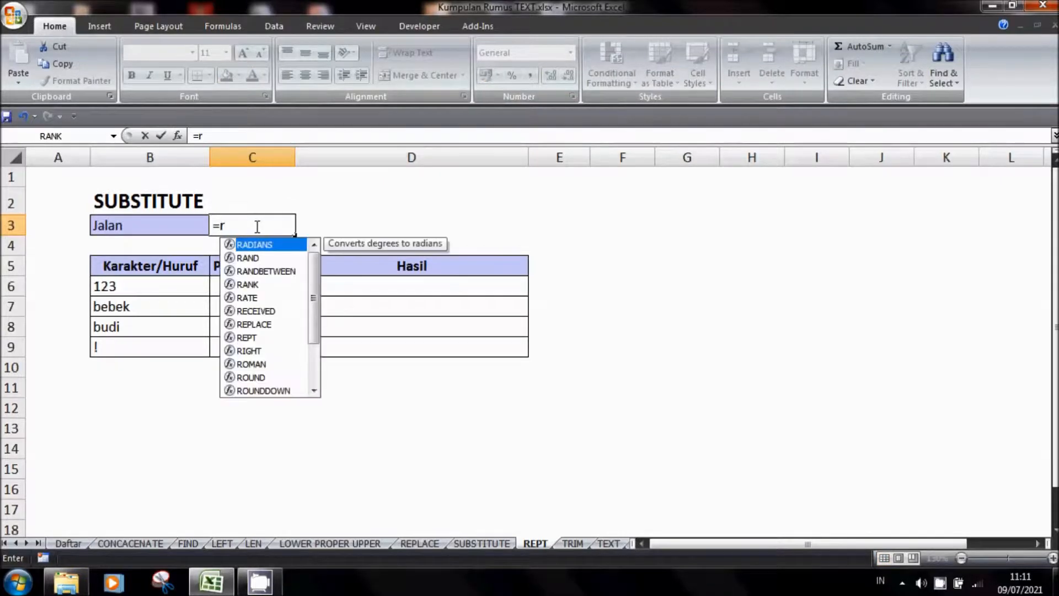
{"action": "key", "text": "BackSpace"}
{"action": "type", "text": "RE"}
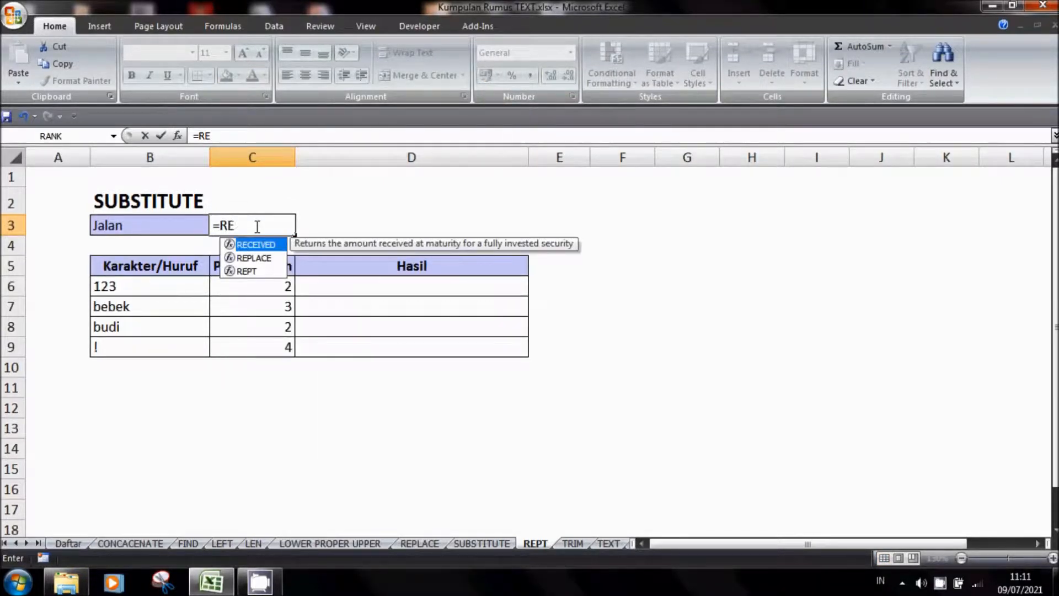
{"action": "type", "text": "PT("}
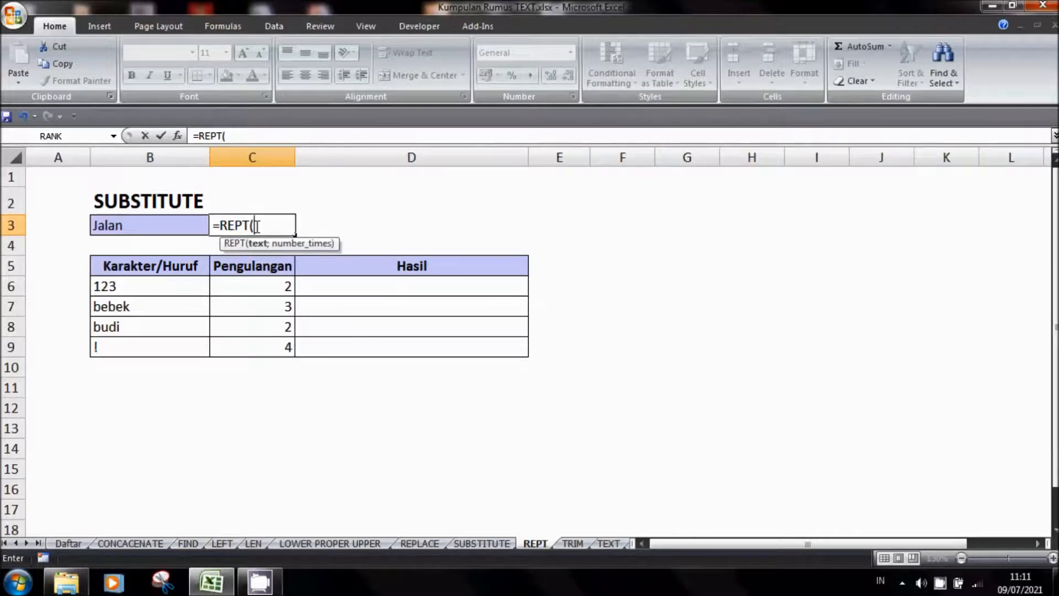
{"action": "key", "text": "Left"}
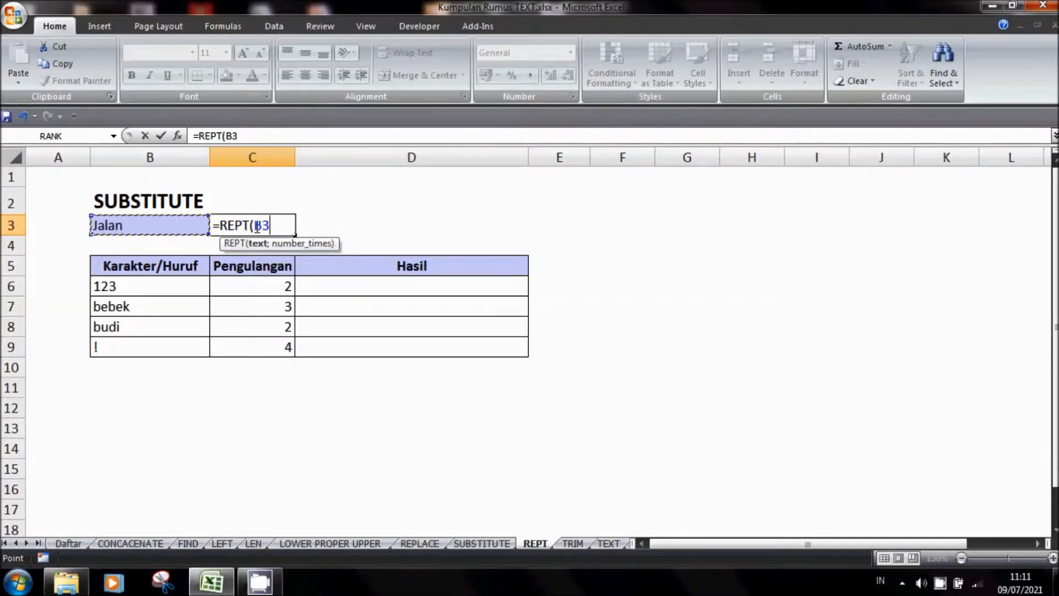
{"action": "type", "text": ";2)"}
{"action": "key", "text": "Return"}
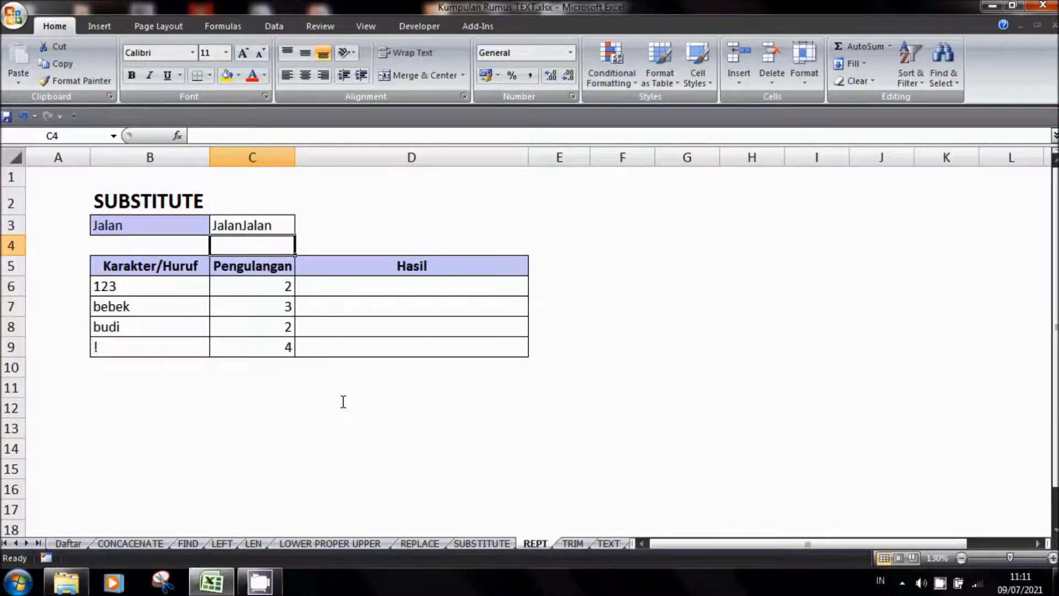
Enter the formula =REPT(B6;C6) in cell D6 of the Hasil column
{"action": "left_click", "coordinate": [408, 293]}
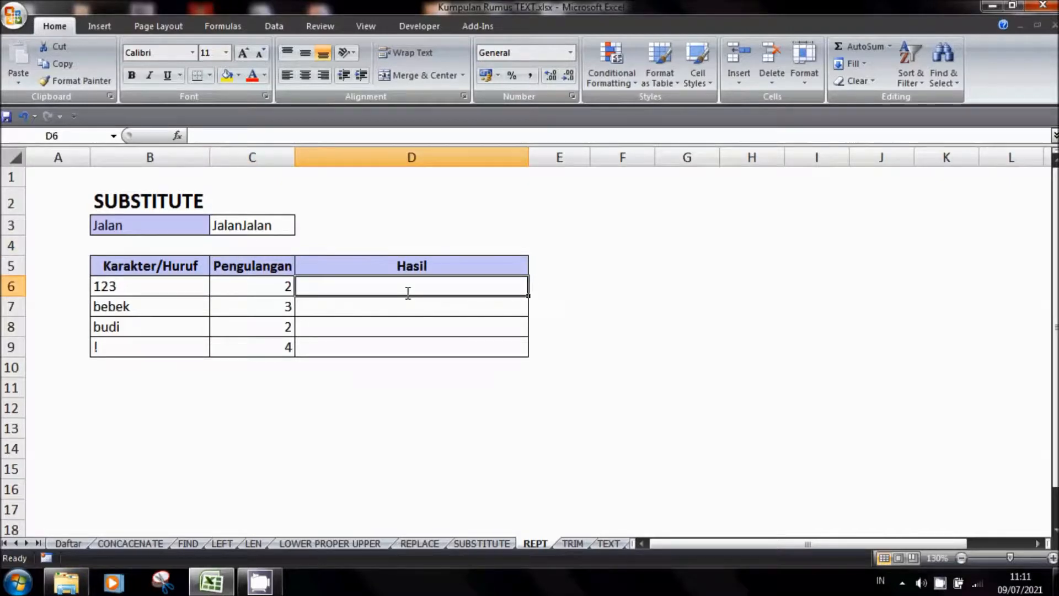
{"action": "type", "text": "="}
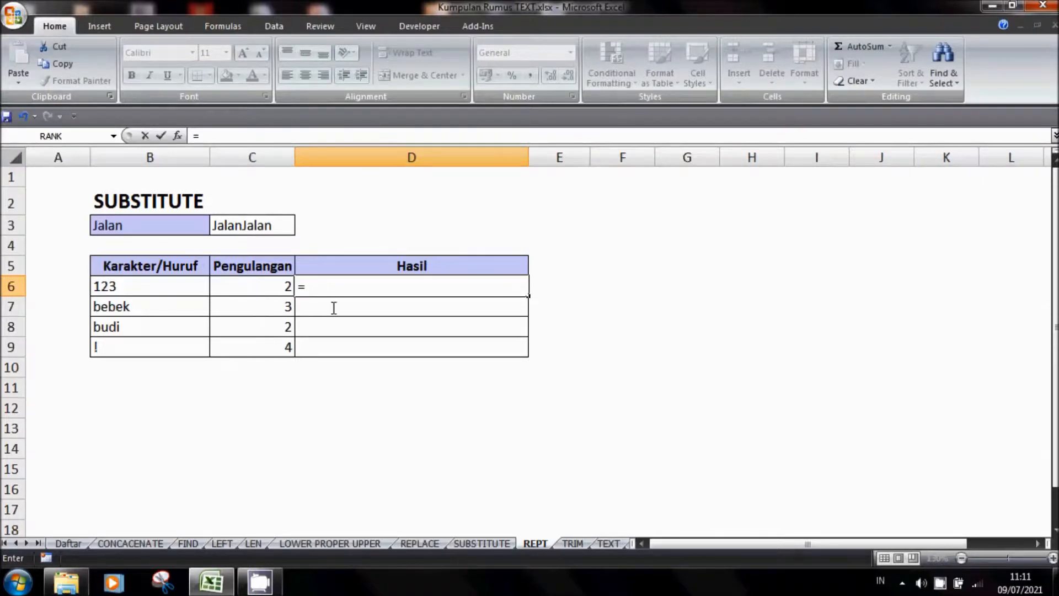
{"action": "type", "text": "REPT("}
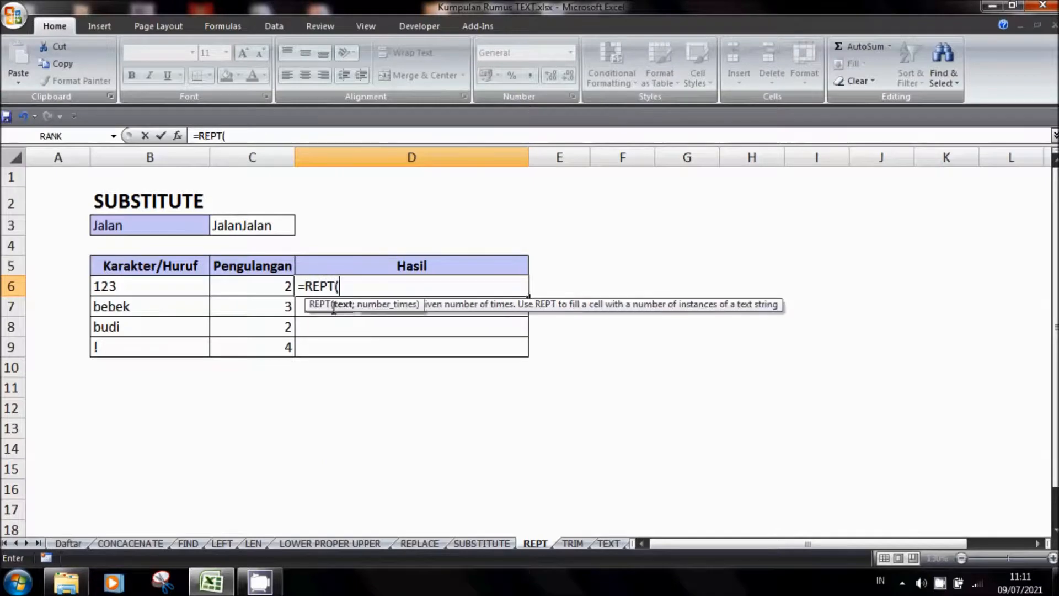
{"action": "key", "text": "Left"}
{"action": "key", "text": "Left"}
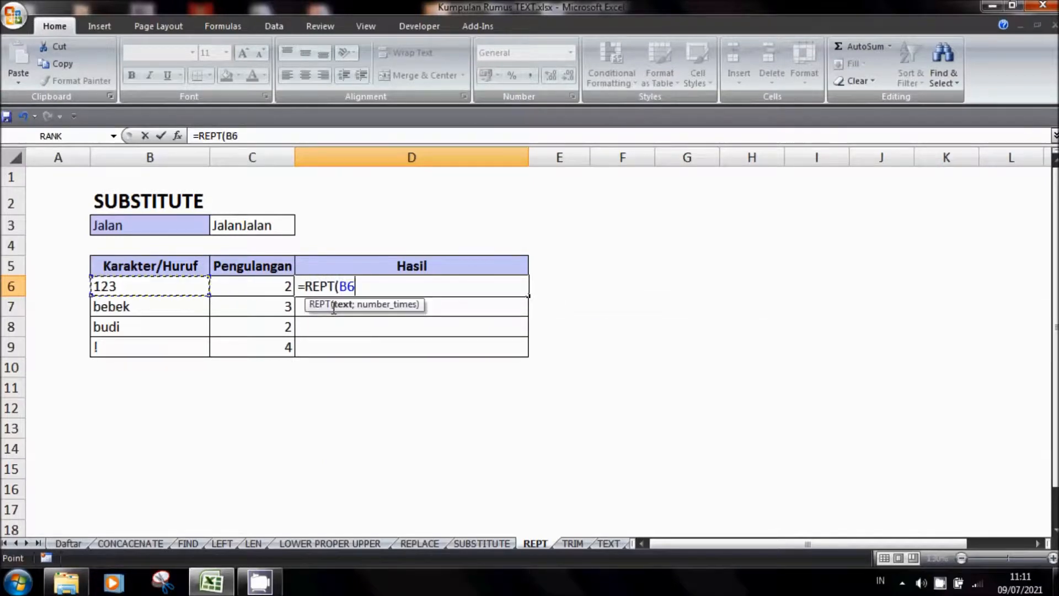
{"action": "type", "text": ";"}
{"action": "left_click", "coordinate": [275, 288]}
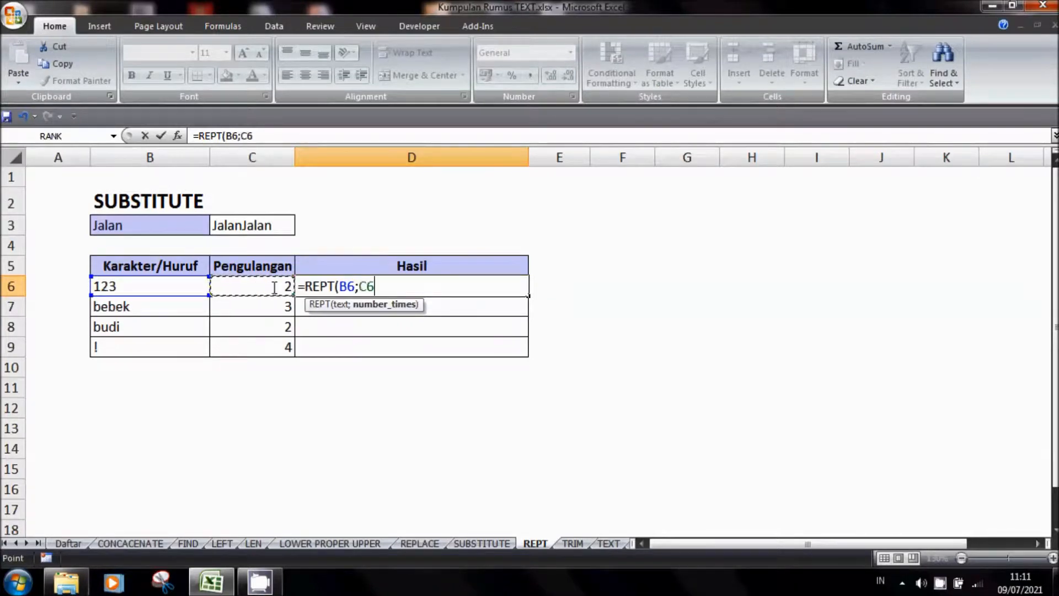
{"action": "type", "text": ")"}
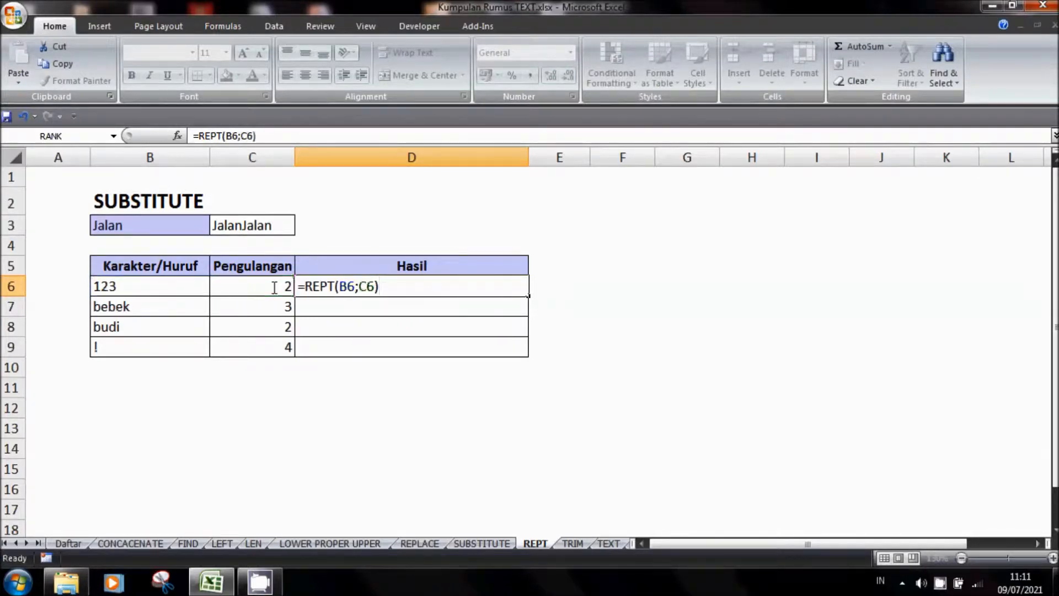
{"action": "key", "text": "Return"}
Copy the REPT formula from cell D6 down through cell D9 of the Hasil column
{"action": "key", "text": "Up"}
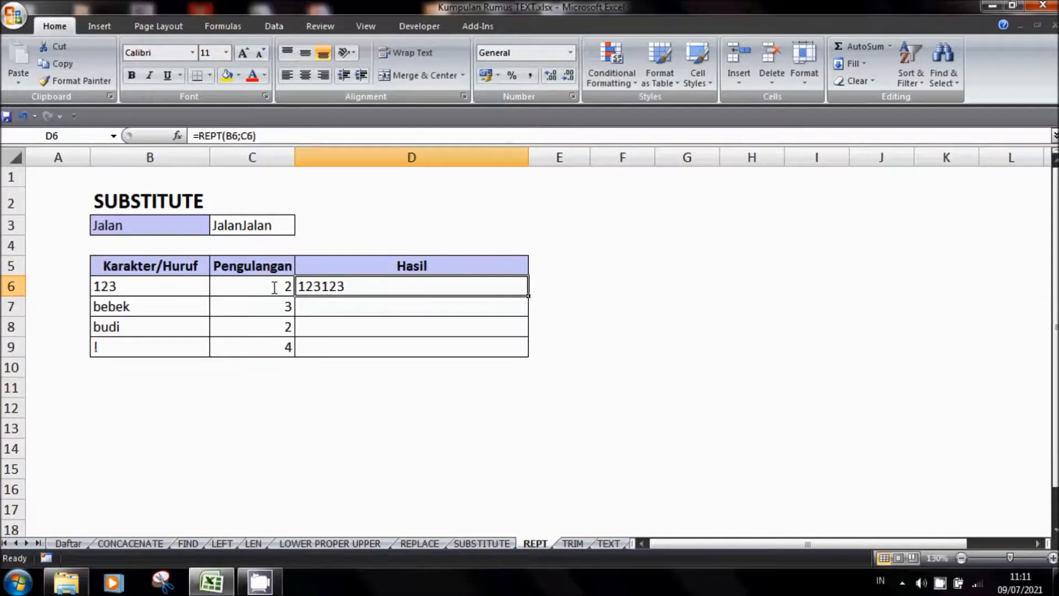
{"action": "key", "text": "ctrl+c"}
{"action": "key", "text": "shift+Down"}
{"action": "key", "text": "shift+Down"}
{"action": "key", "text": "shift+Down"}
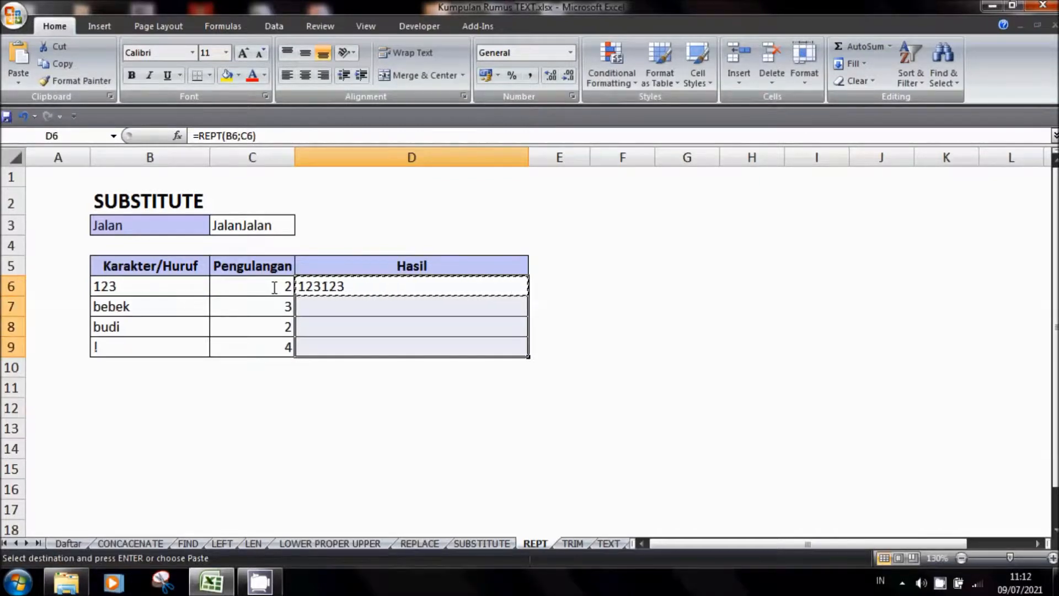
{"action": "key", "text": "Return"}
Check the text, repeat count and repeated result in rows 7 to 9 of the REPT table
{"action": "key", "text": "Down"}
{"action": "key", "text": "Left"}
{"action": "key", "text": "Left"}
{"action": "key", "text": "Right"}
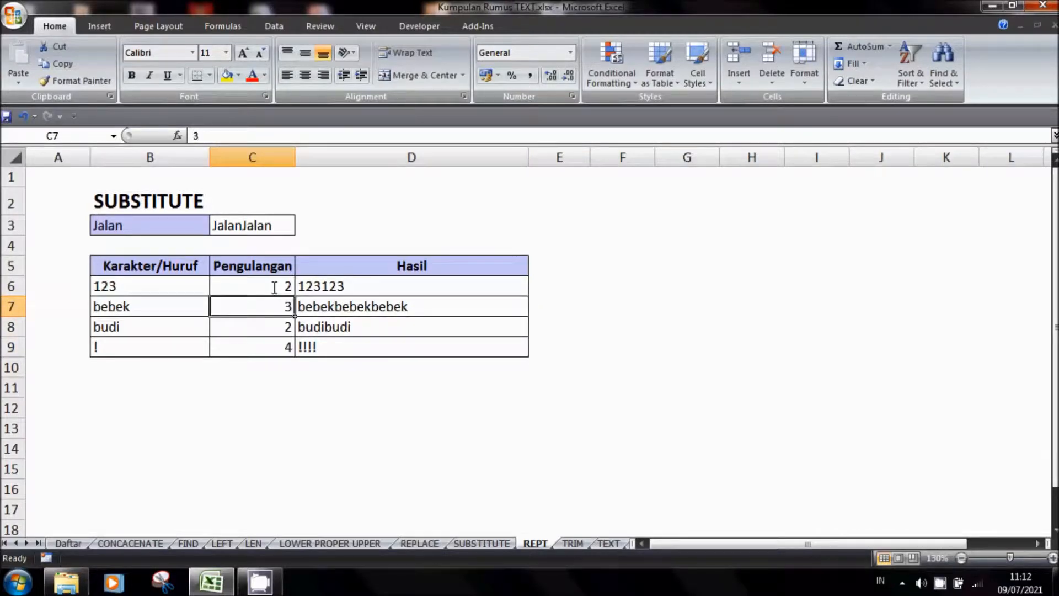
{"action": "key", "text": "Right"}
{"action": "key", "text": "Right"}
{"action": "key", "text": "Left"}
{"action": "key", "text": "Down"}
{"action": "key", "text": "Left"}
{"action": "key", "text": "Right"}
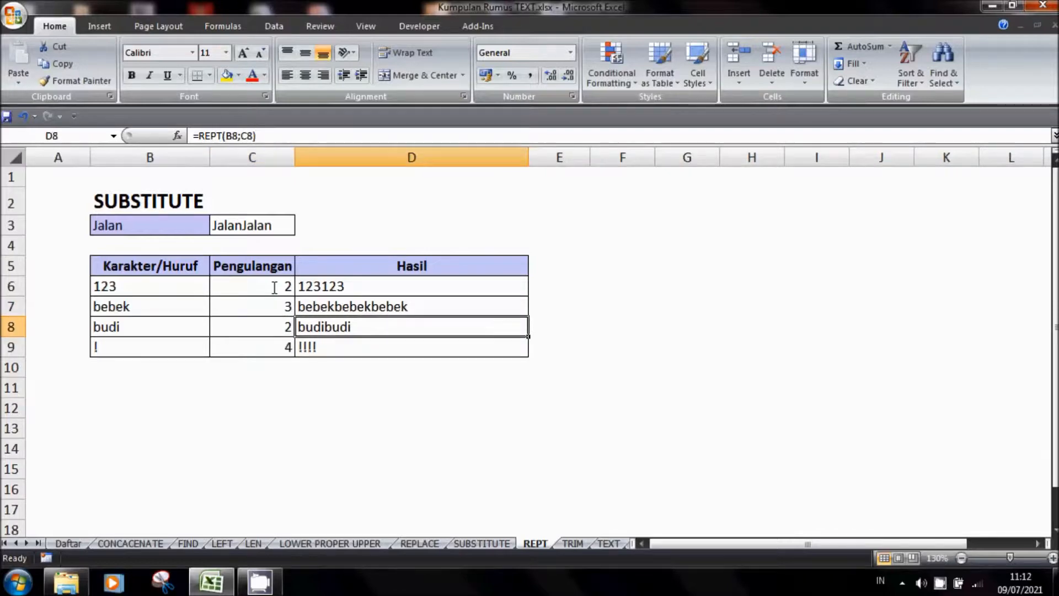
{"action": "key", "text": "Down"}
{"action": "key", "text": "Left"}
Set the Pengulangan values to 10 in cell C9 and 6 in cell C8, and save the workbook
{"action": "key", "text": "Left"}
{"action": "key", "text": "Right"}
{"action": "key", "text": "Right"}
{"action": "key", "text": "Left"}
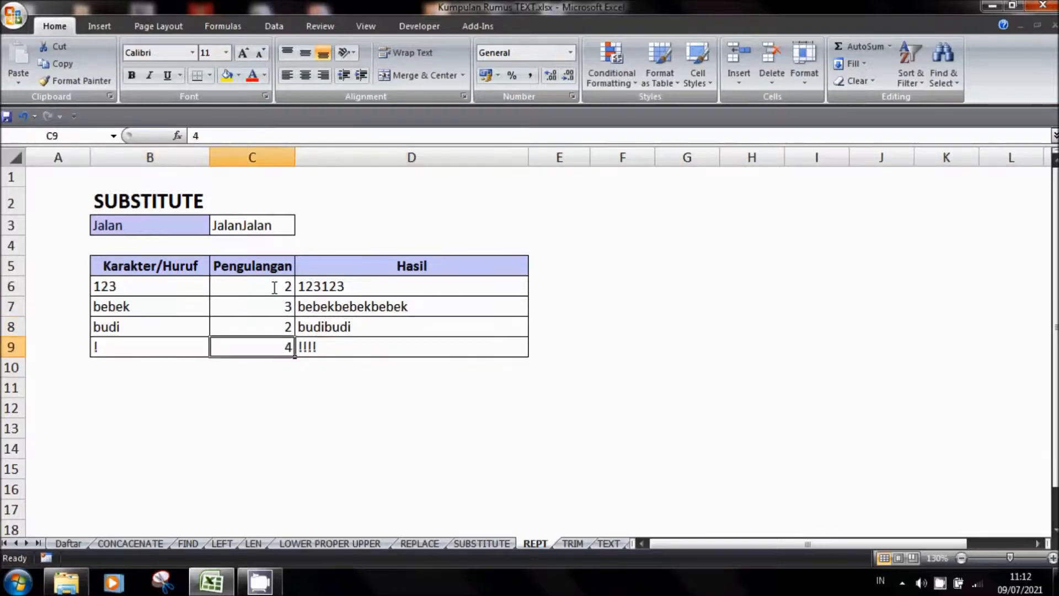
{"action": "type", "text": "10"}
{"action": "key", "text": "Return"}
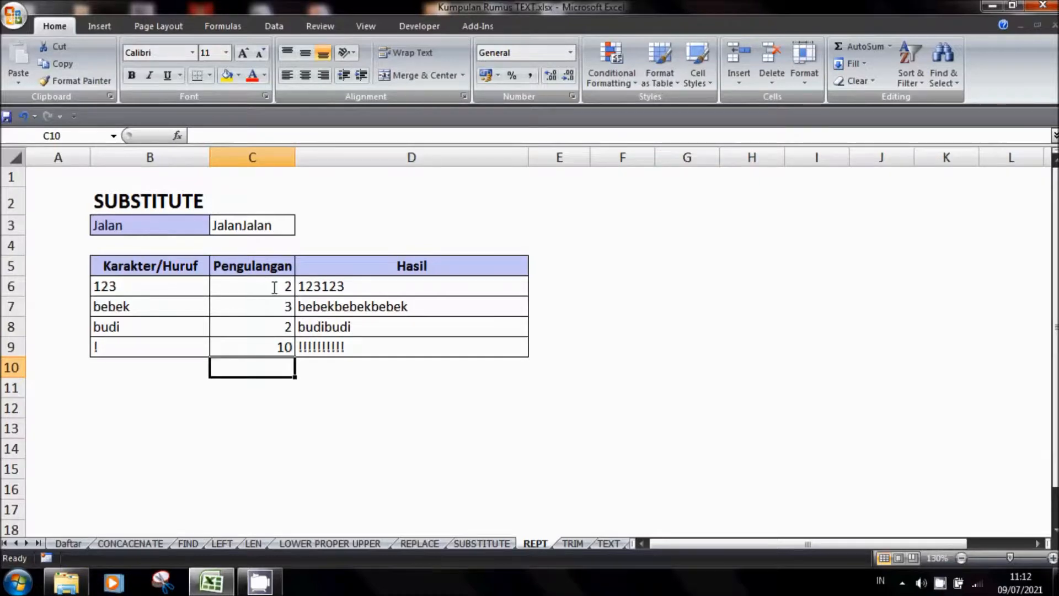
{"action": "key", "text": "Up"}
{"action": "key", "text": "Up"}
{"action": "type", "text": "6"}
{"action": "key", "text": "Return"}
{"action": "key", "text": "ctrl+s"}
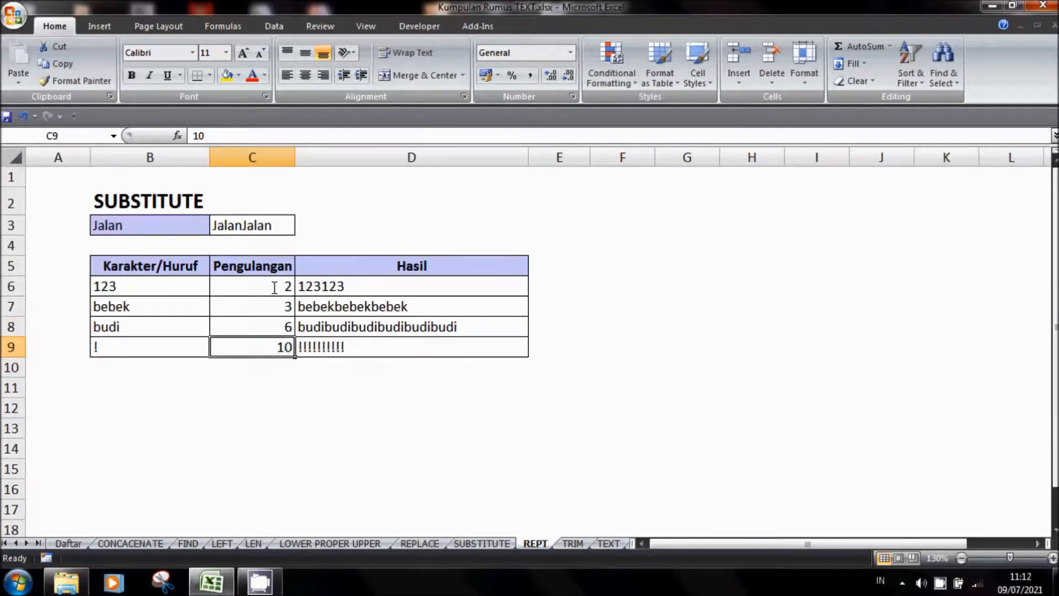
Change the sheet heading in cell B2 to REPT
{"action": "left_click", "coordinate": [122, 208]}
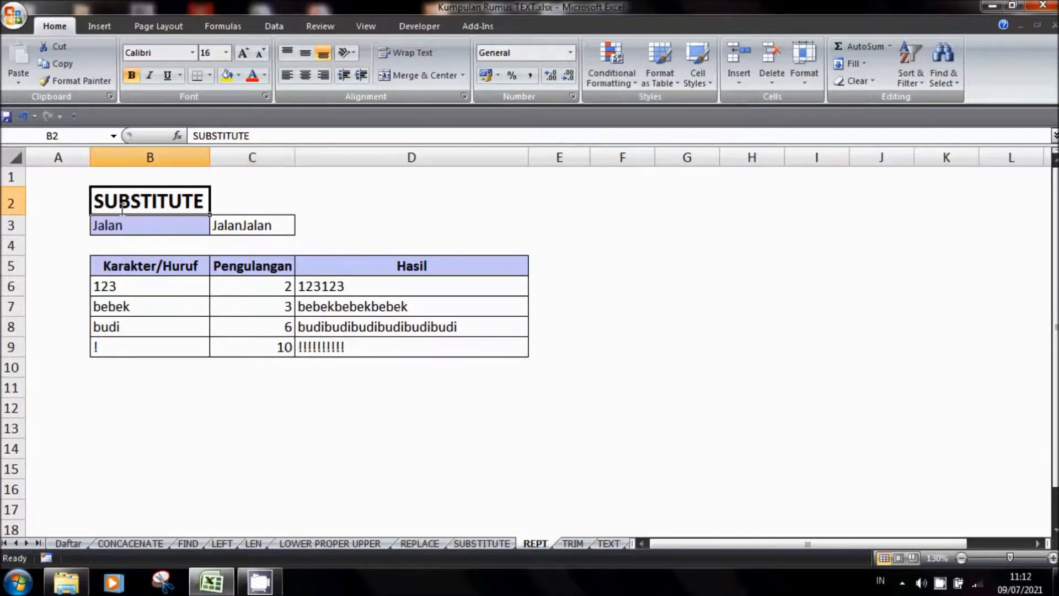
{"action": "type", "text": "REPT"}
{"action": "key", "text": "Return"}
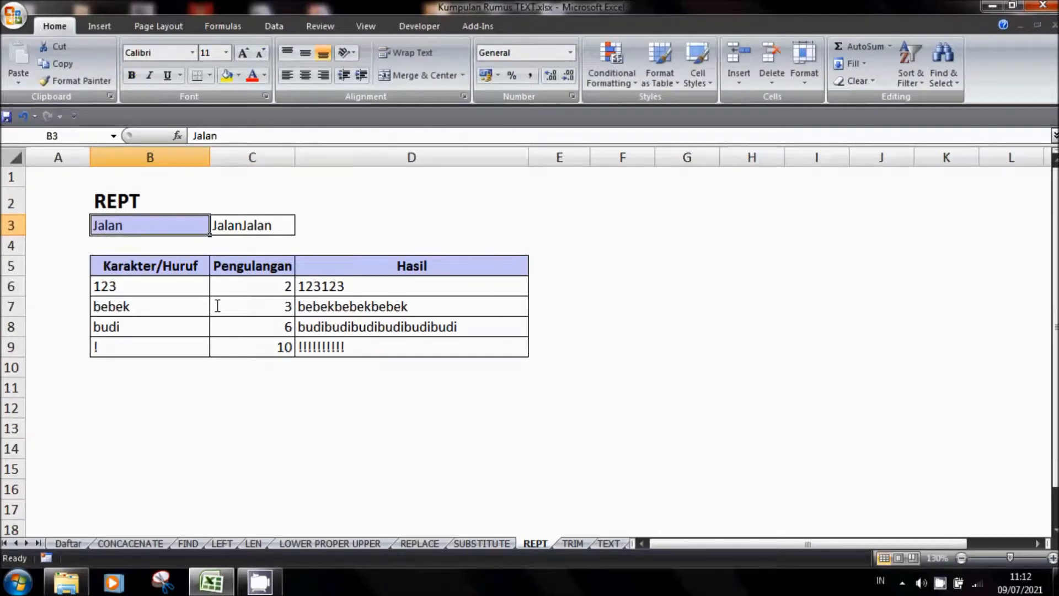
Clear the example results in cells C3 and C6:C7 on the TRIM sheet
{"action": "left_click", "coordinate": [574, 544]}
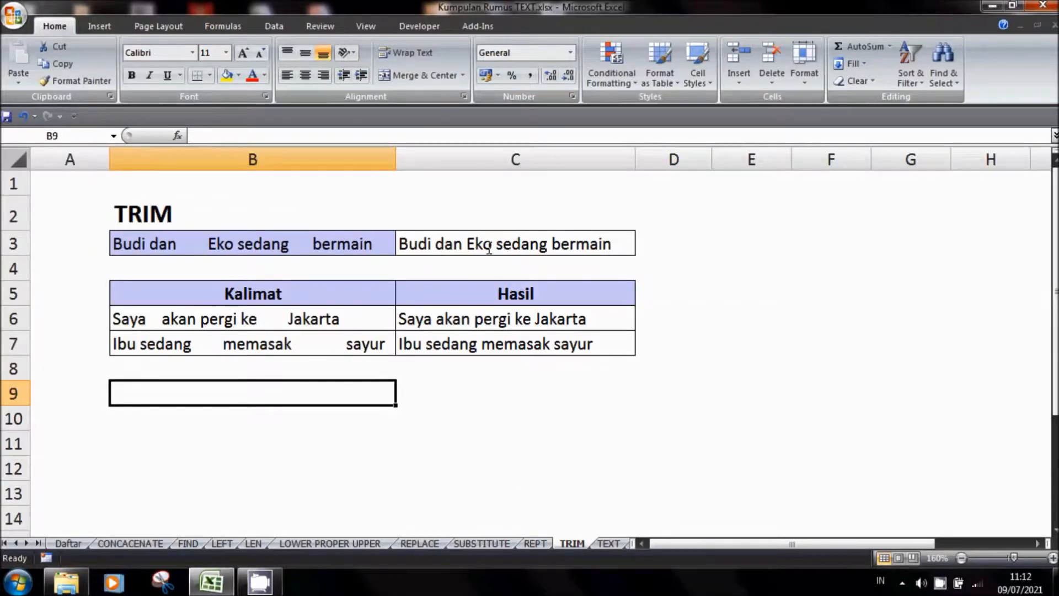
{"action": "left_click", "coordinate": [487, 244]}
{"action": "key", "text": "Delete"}
{"action": "left_click_drag", "start_coordinate": [467, 320], "coordinate": [459, 345]}
{"action": "key", "text": "Delete"}
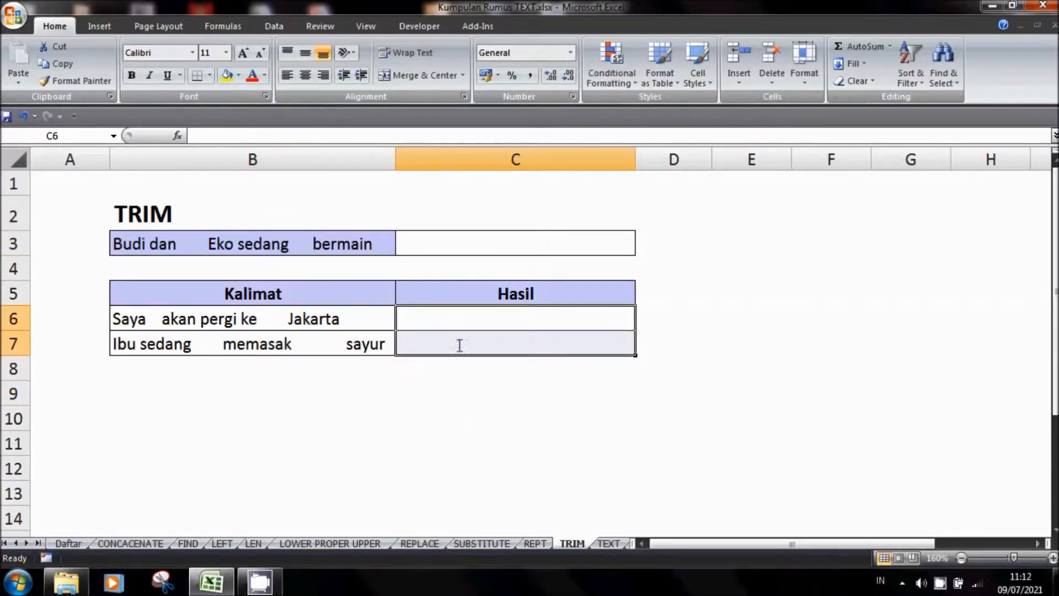
{"action": "left_click", "coordinate": [466, 428]}
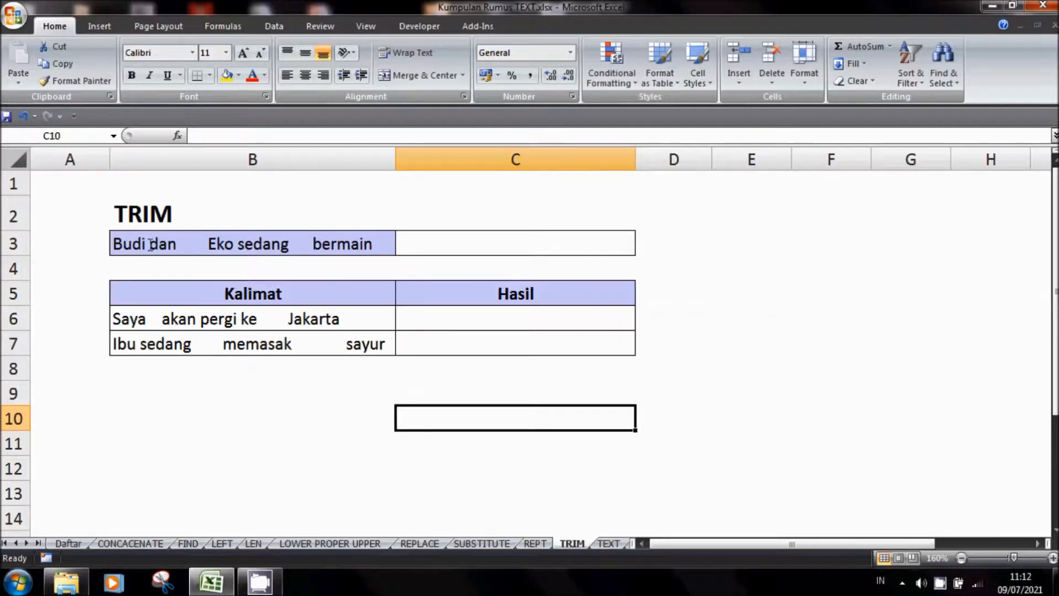
Enter the formula =TRIM(B3) in cell C3 to remove the extra spaces from the sentence in B3
{"action": "left_click", "coordinate": [448, 250]}
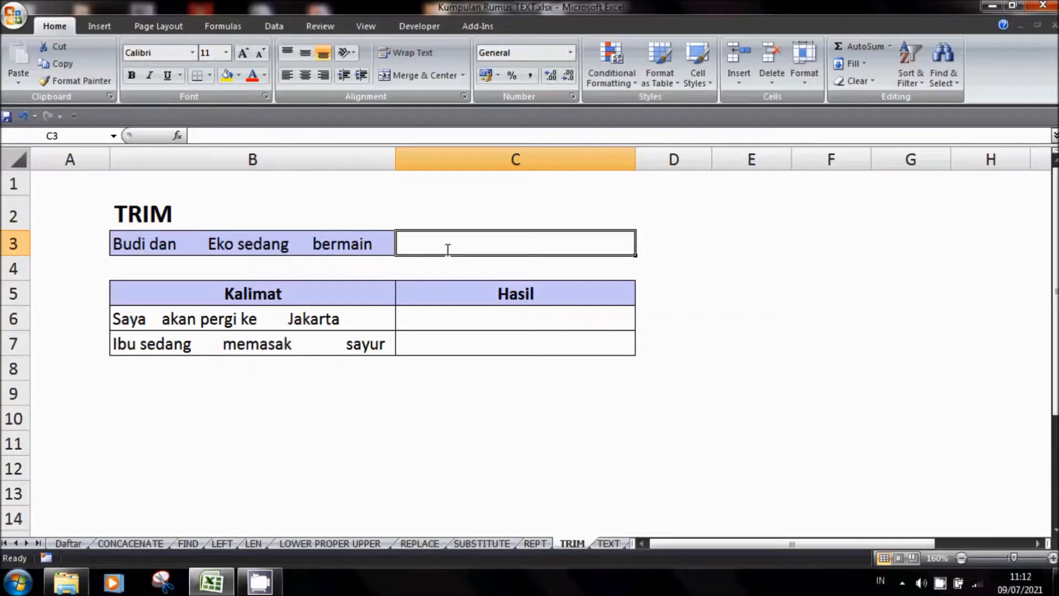
{"action": "type", "text": "=TR"}
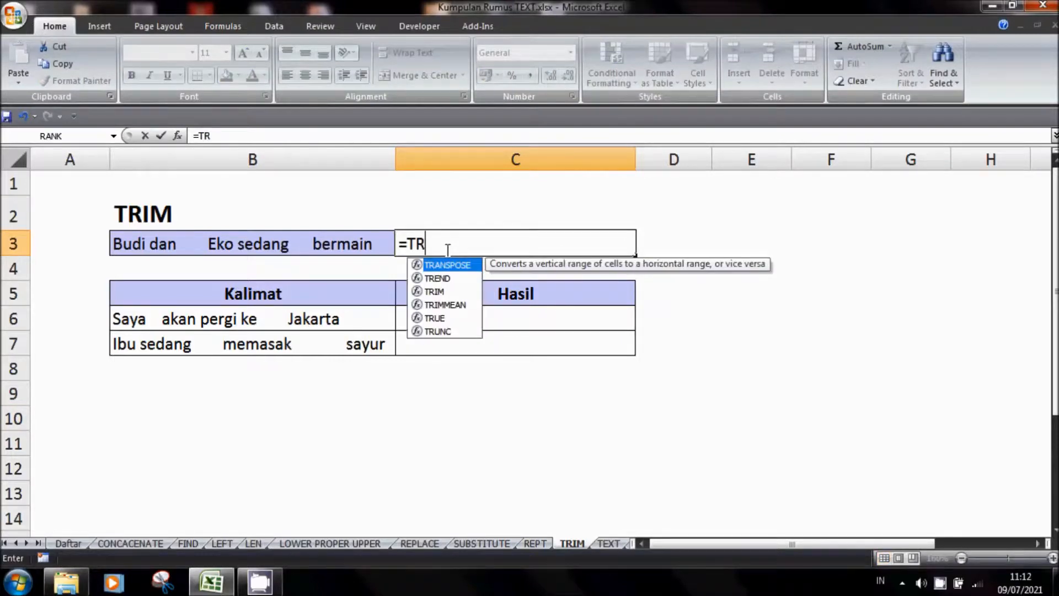
{"action": "type", "text": "IM("}
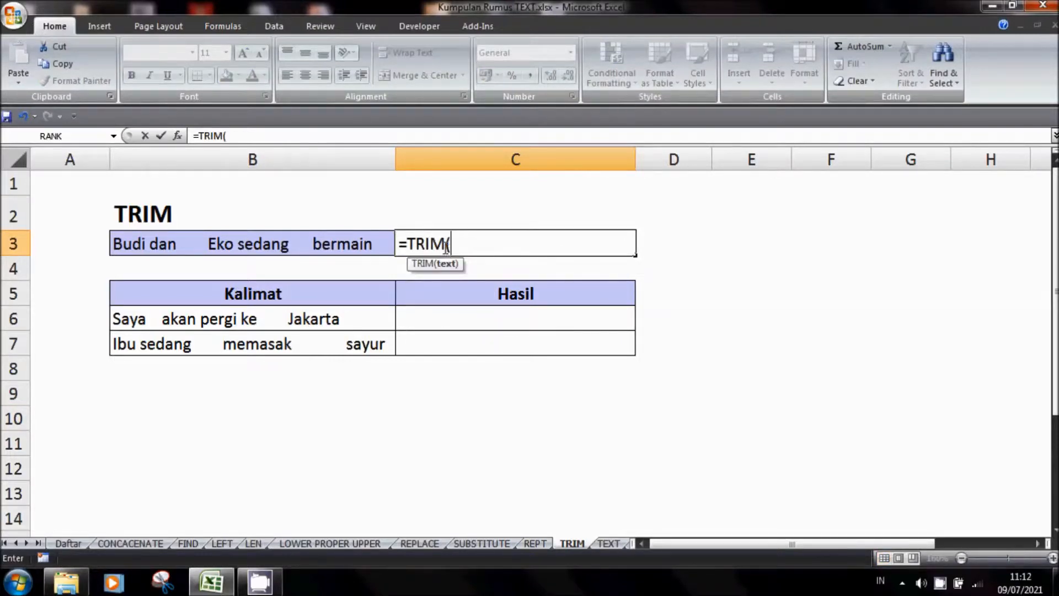
{"action": "left_click", "coordinate": [348, 242]}
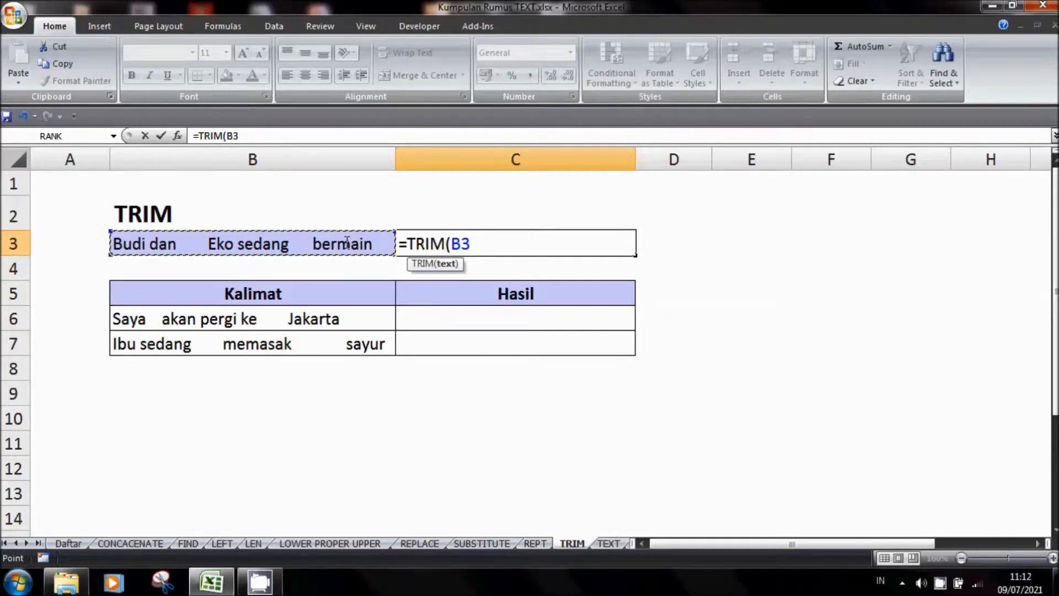
{"action": "type", "text": ")"}
{"action": "key", "text": "Return"}
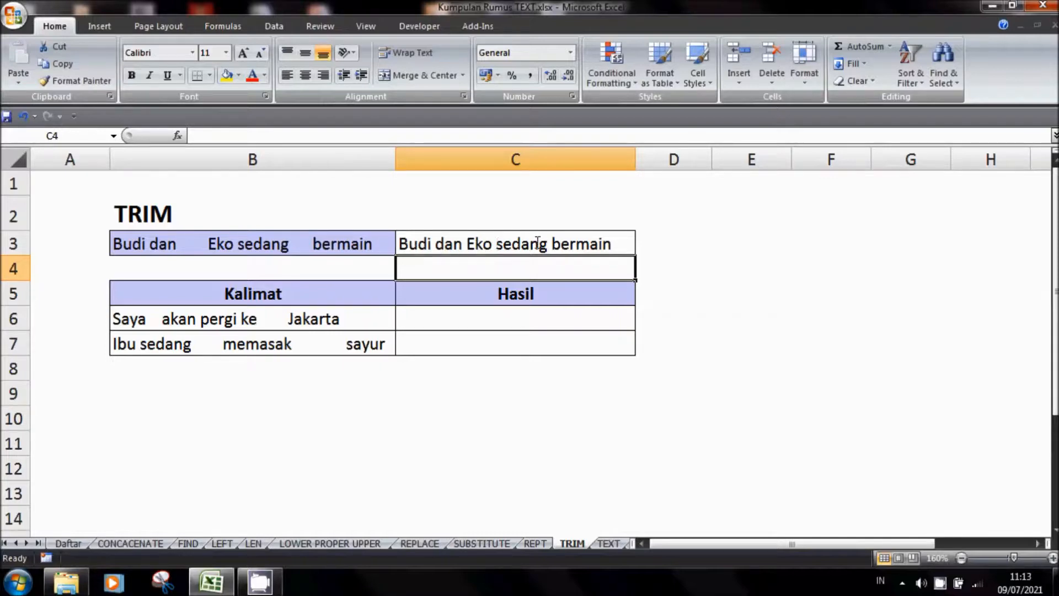
Copy the TRIM formula from cell C3 into the Hasil cells C6:C7 and check the result against the sentence in B7
{"action": "key", "text": "ctrl+c"}
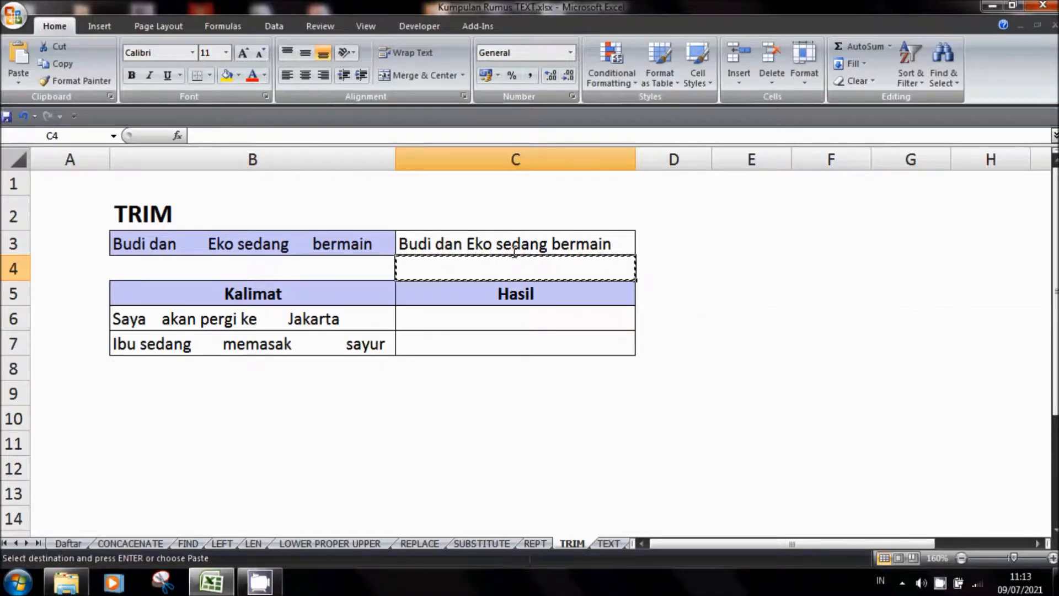
{"action": "left_click", "coordinate": [493, 244]}
{"action": "key", "text": "ctrl+c"}
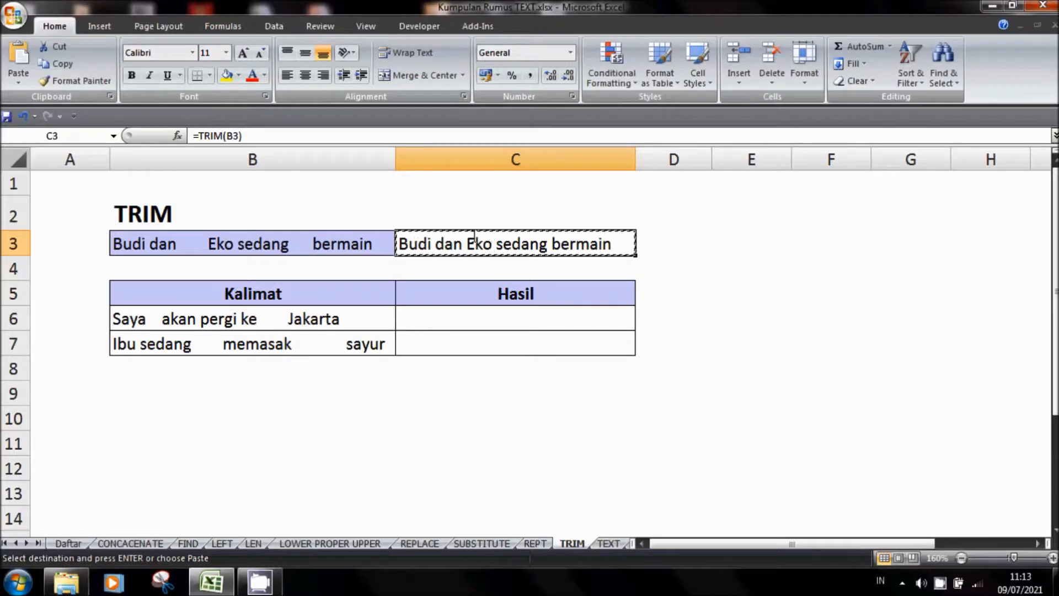
{"action": "left_click_drag", "start_coordinate": [451, 314], "coordinate": [450, 335]}
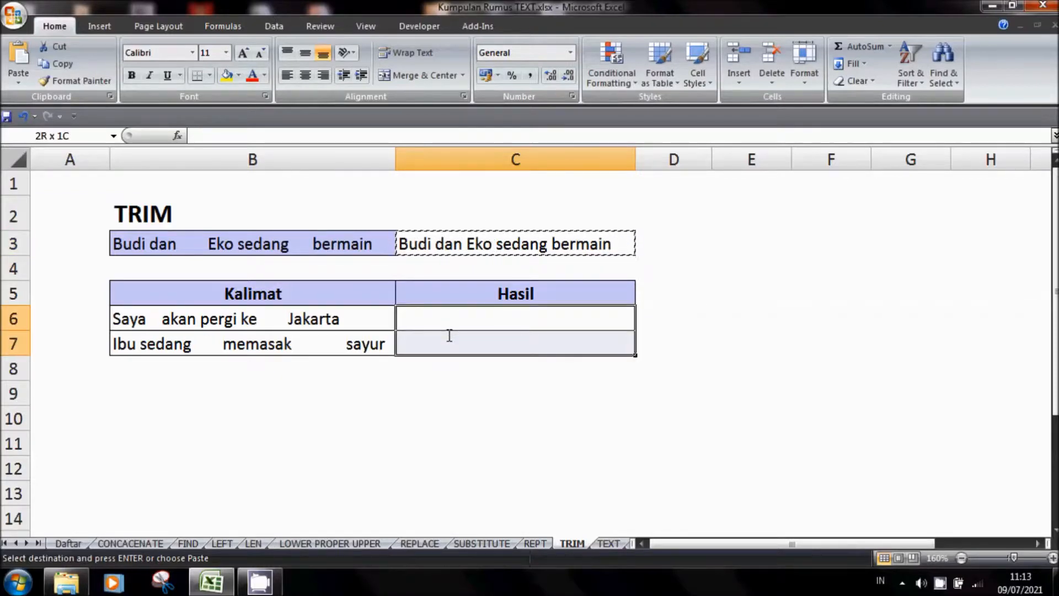
{"action": "key", "text": "ctrl+v"}
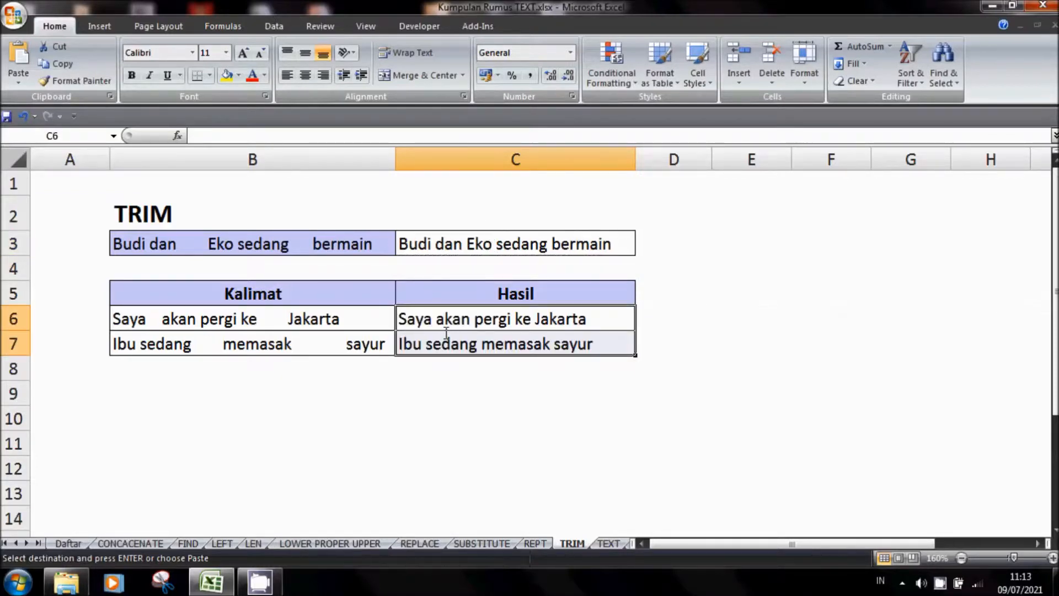
{"action": "left_click", "coordinate": [433, 379]}
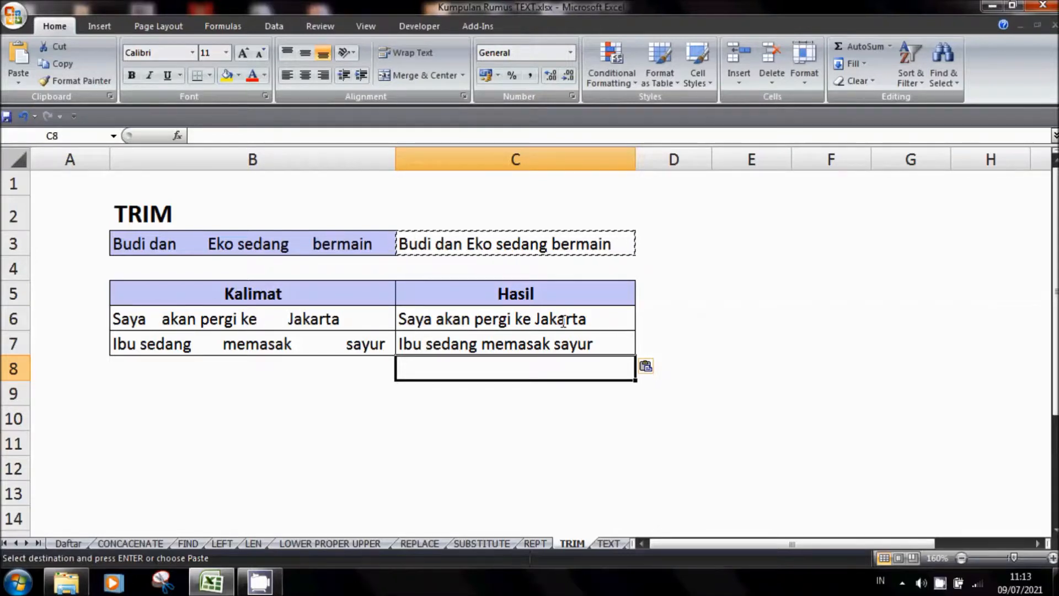
{"action": "left_click", "coordinate": [208, 349]}
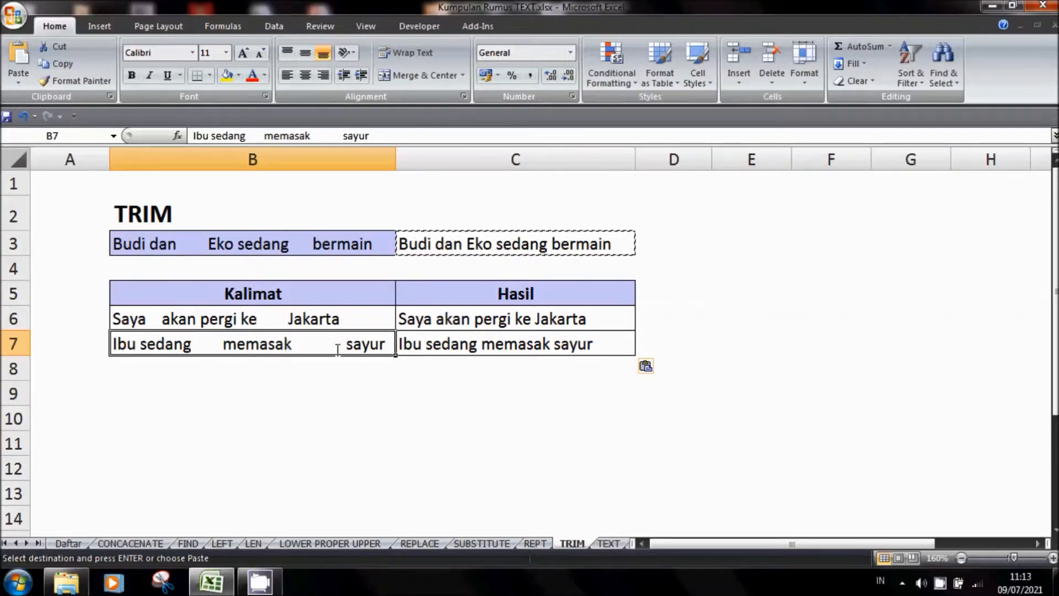
{"action": "left_click", "coordinate": [439, 348]}
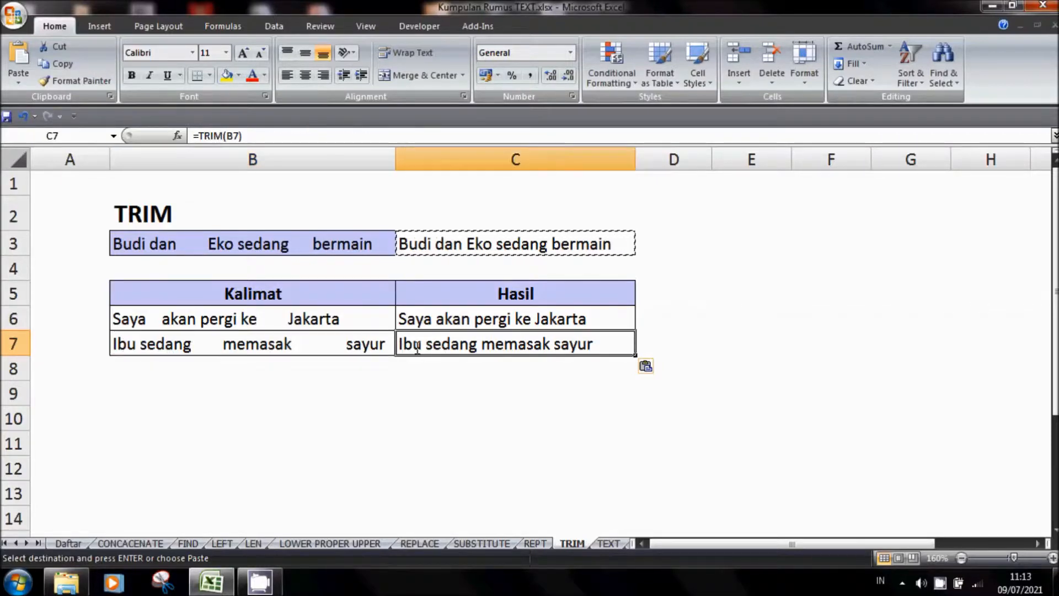
{"action": "left_click", "coordinate": [503, 405]}
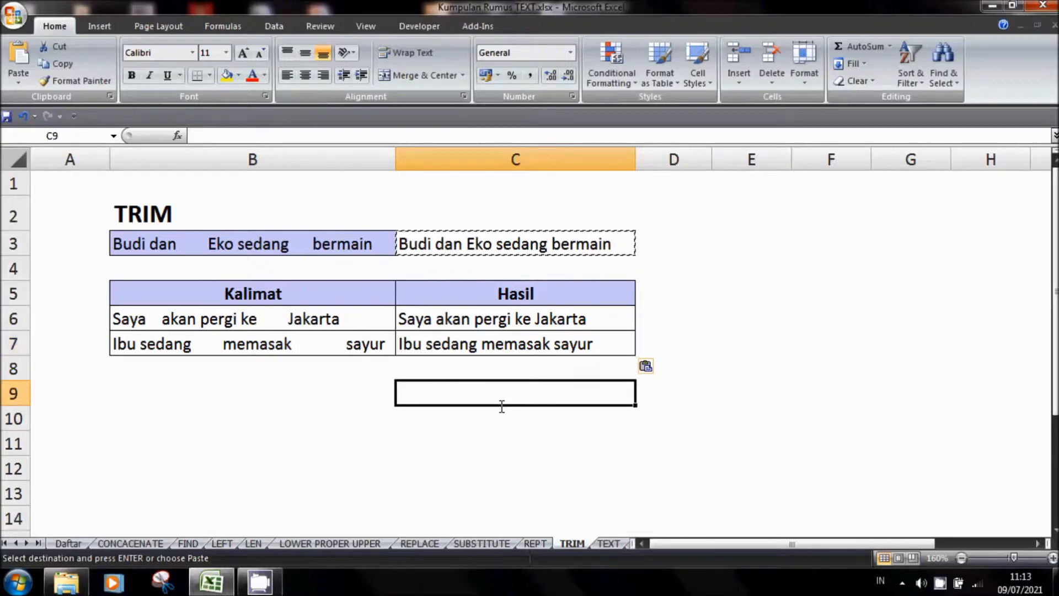
{"action": "key", "text": "Escape"}
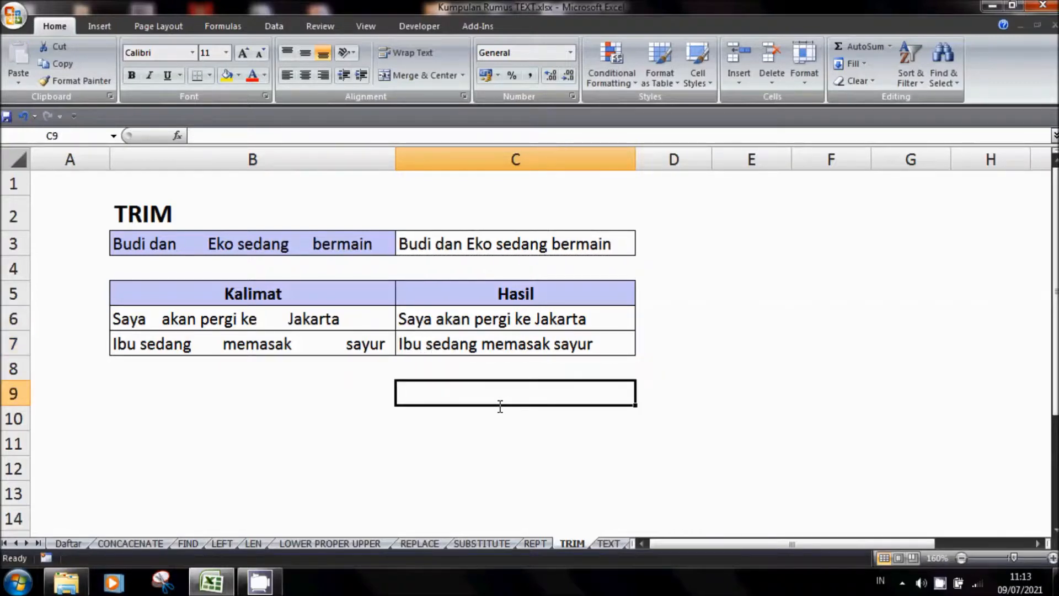
Clear the example results in cells C4:C5 on the TEXT sheet
{"action": "left_click", "coordinate": [606, 543]}
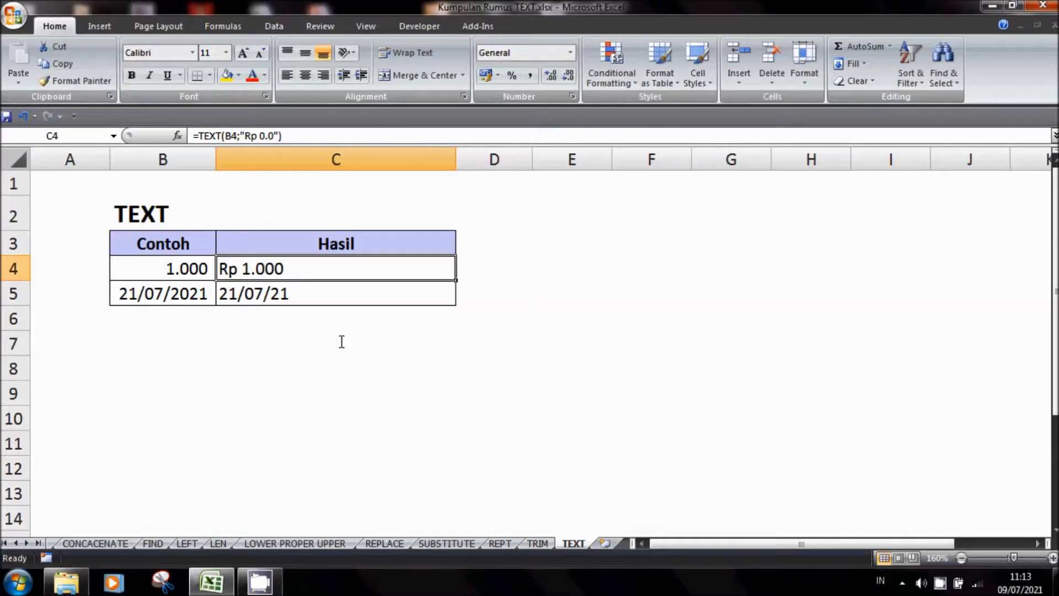
{"action": "left_click_drag", "start_coordinate": [292, 268], "coordinate": [292, 288]}
{"action": "key", "text": "Delete"}
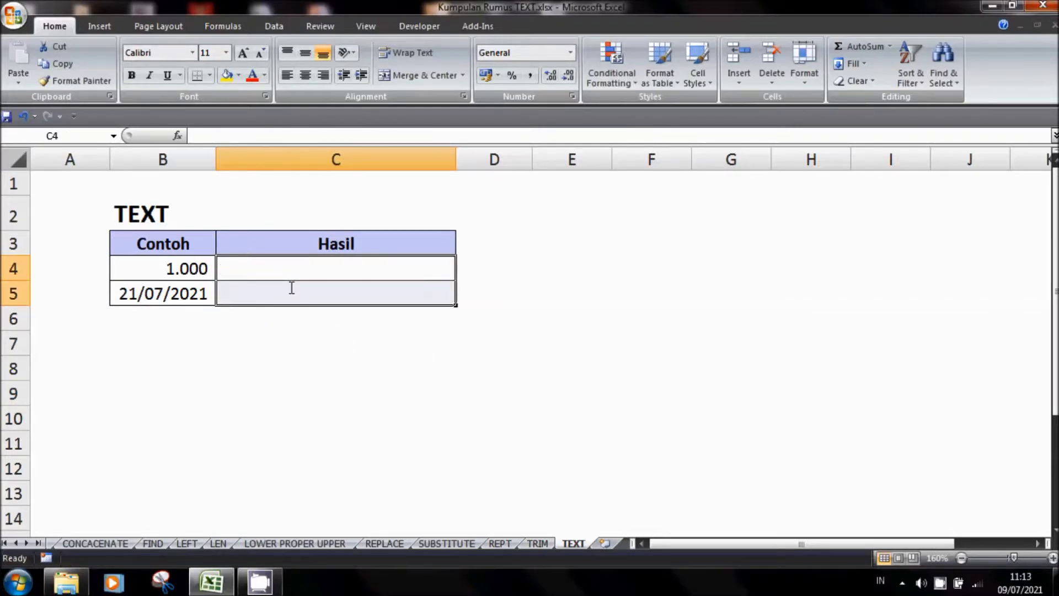
Examine the sample number in B4, the sample date in B5 and the number formats available for cell C4
{"action": "left_click", "coordinate": [297, 268]}
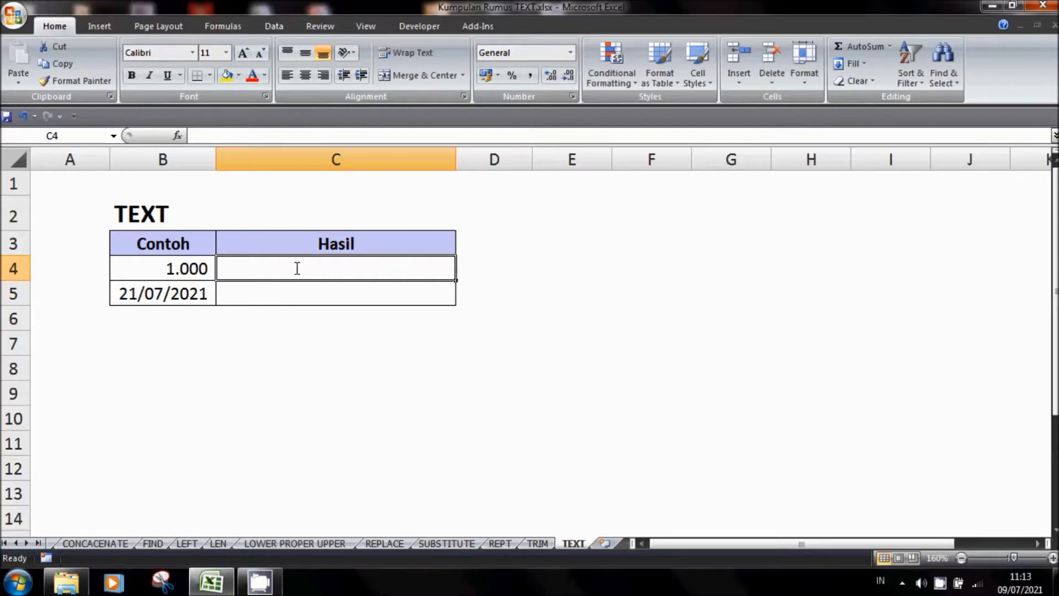
{"action": "left_click", "coordinate": [186, 269]}
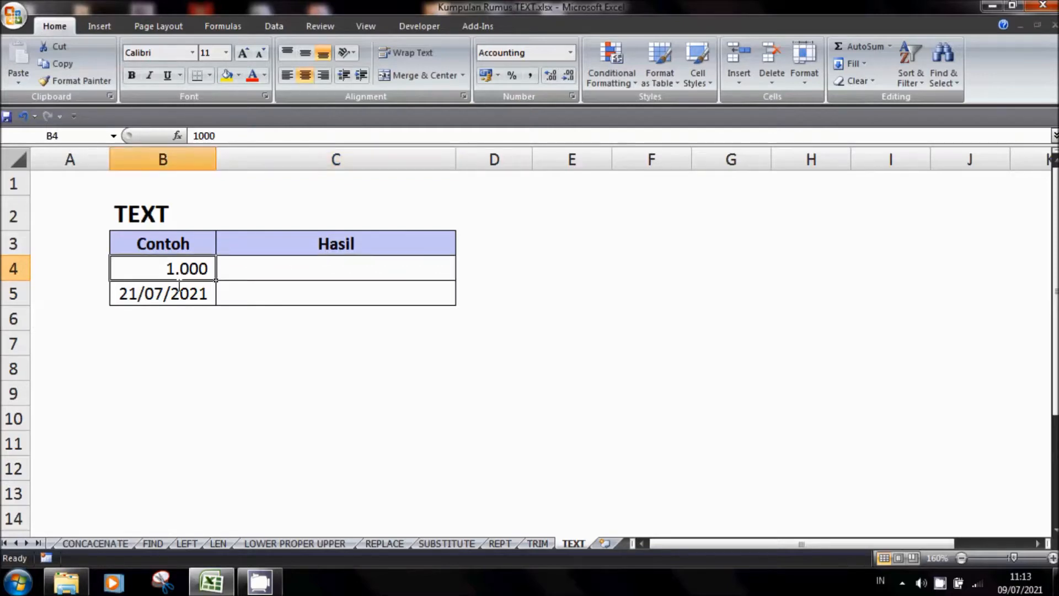
{"action": "left_click", "coordinate": [178, 286]}
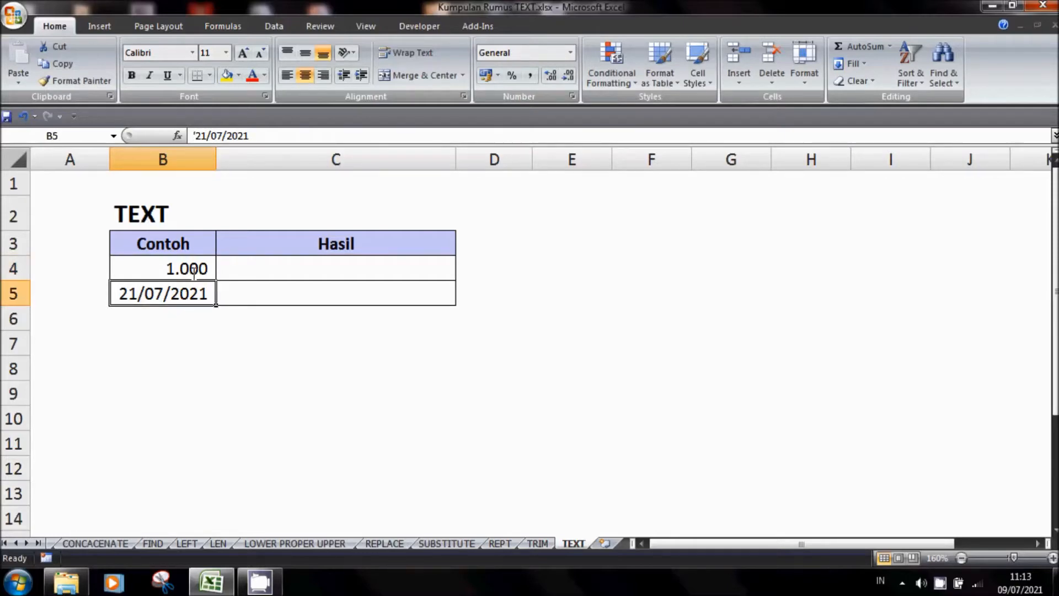
{"action": "left_click", "coordinate": [167, 270]}
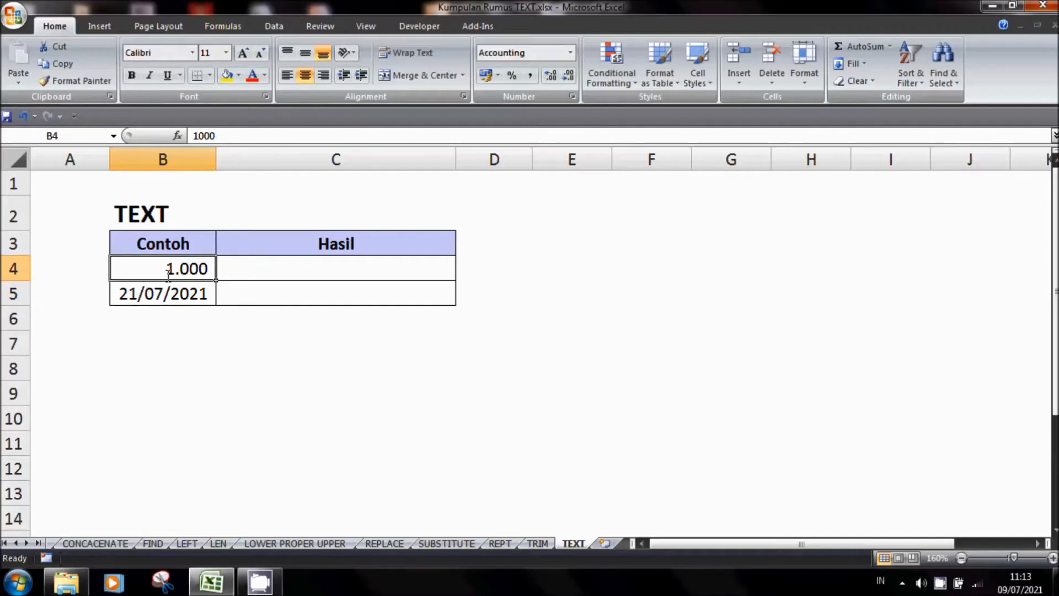
{"action": "left_click", "coordinate": [290, 262]}
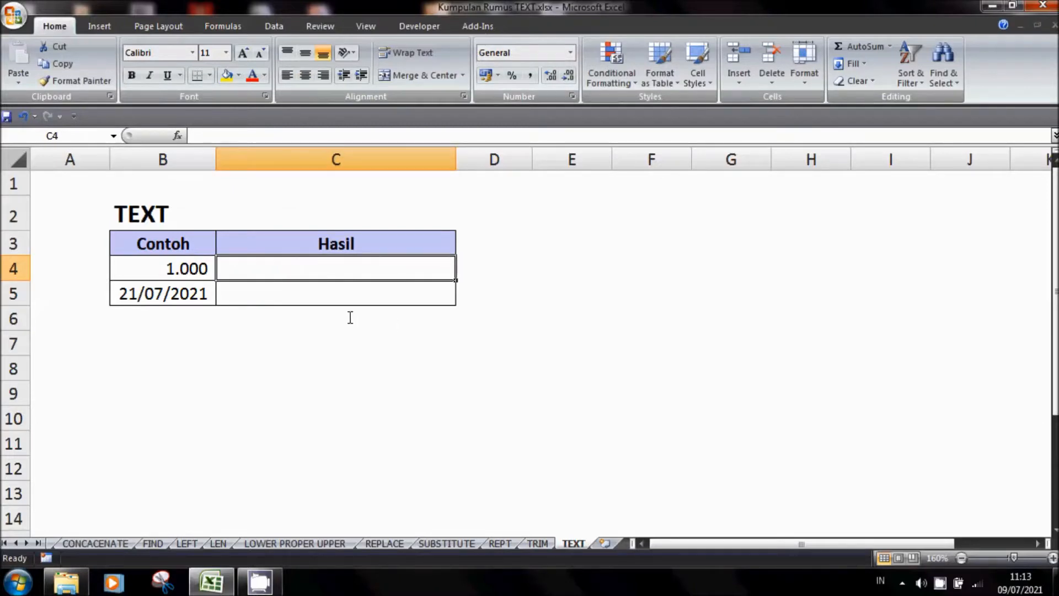
{"action": "left_click", "coordinate": [571, 53]}
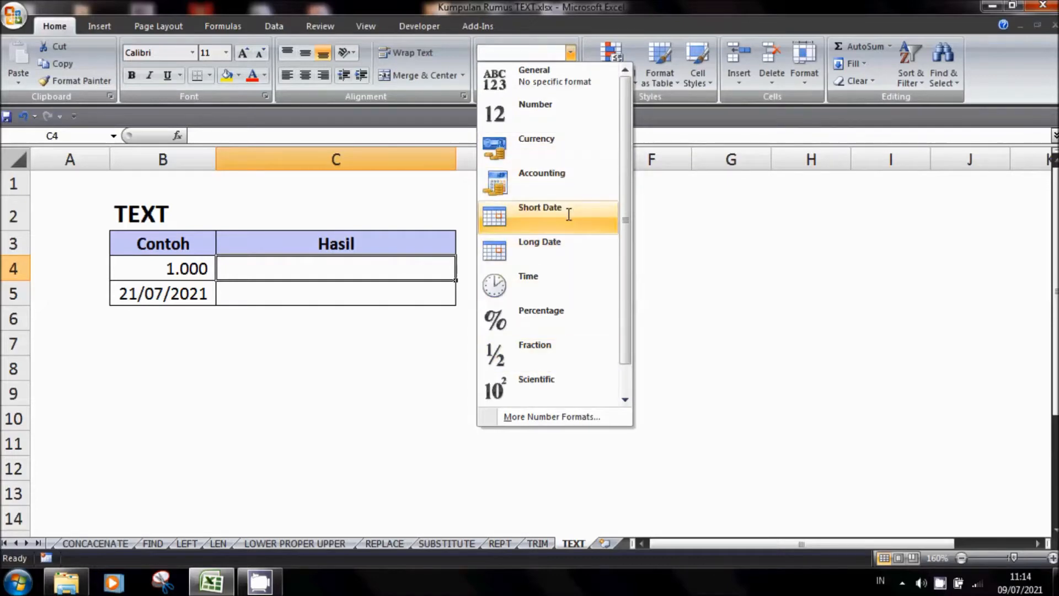
{"action": "left_click", "coordinate": [818, 280]}
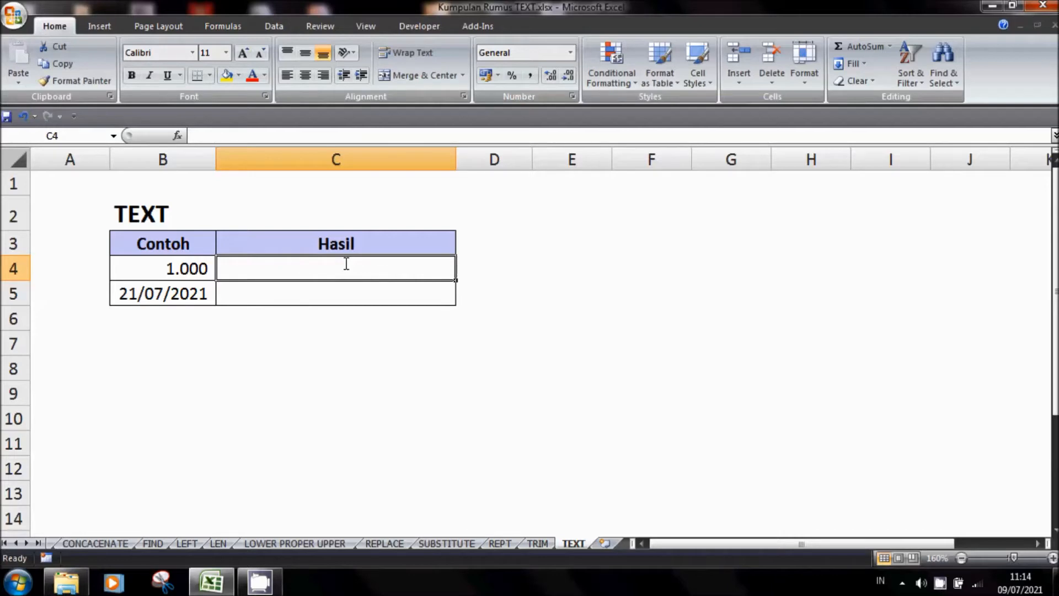
Enter the formula =TEXT(B4;"Rp 0.0") in cell C4 to show the number in B4 as rupiah text
{"action": "type", "text": "=TEX"}
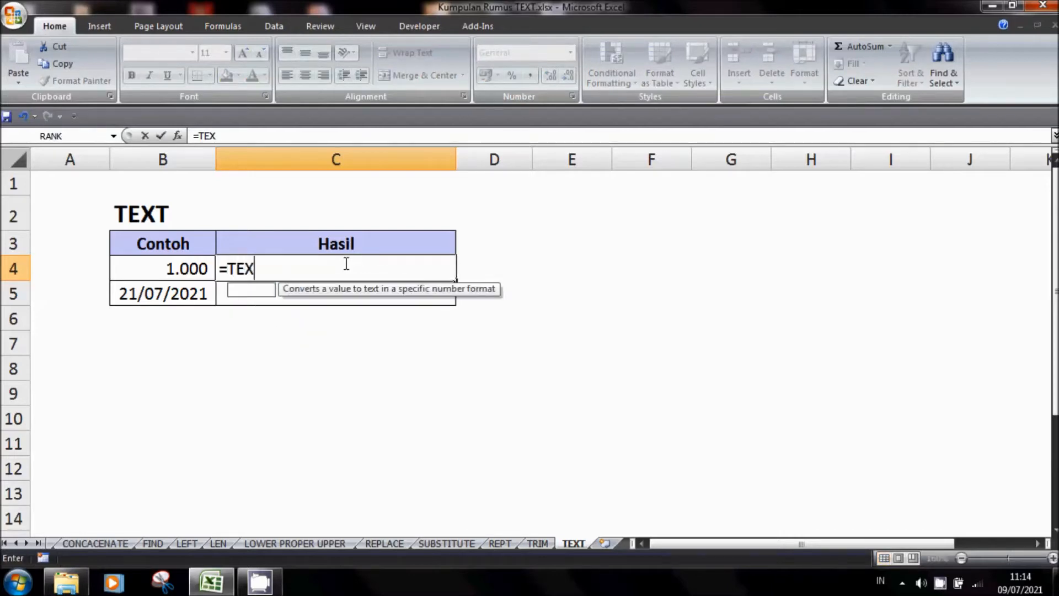
{"action": "type", "text": "T("}
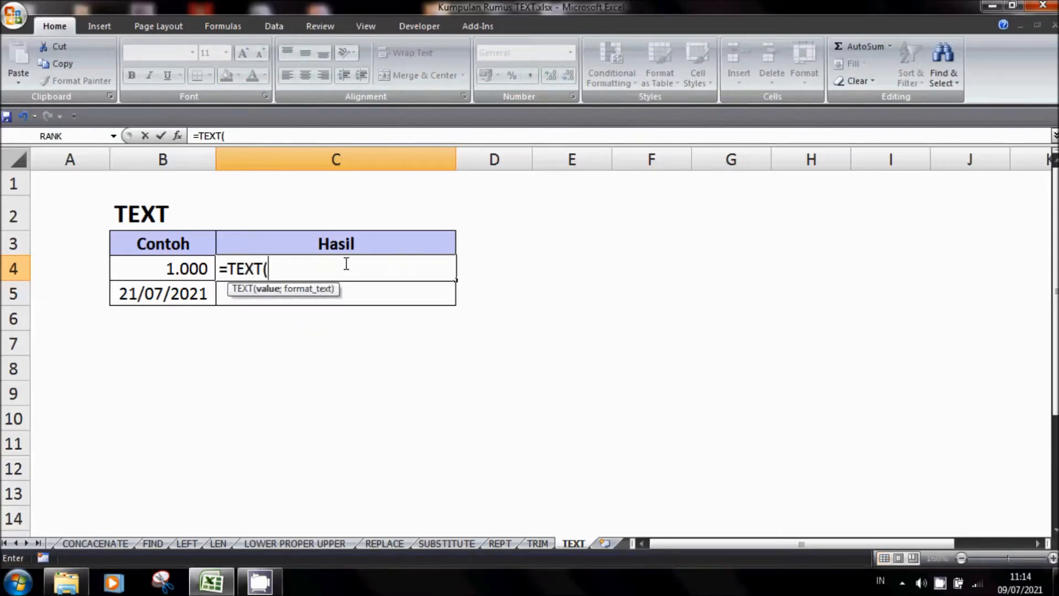
{"action": "left_click", "coordinate": [169, 269]}
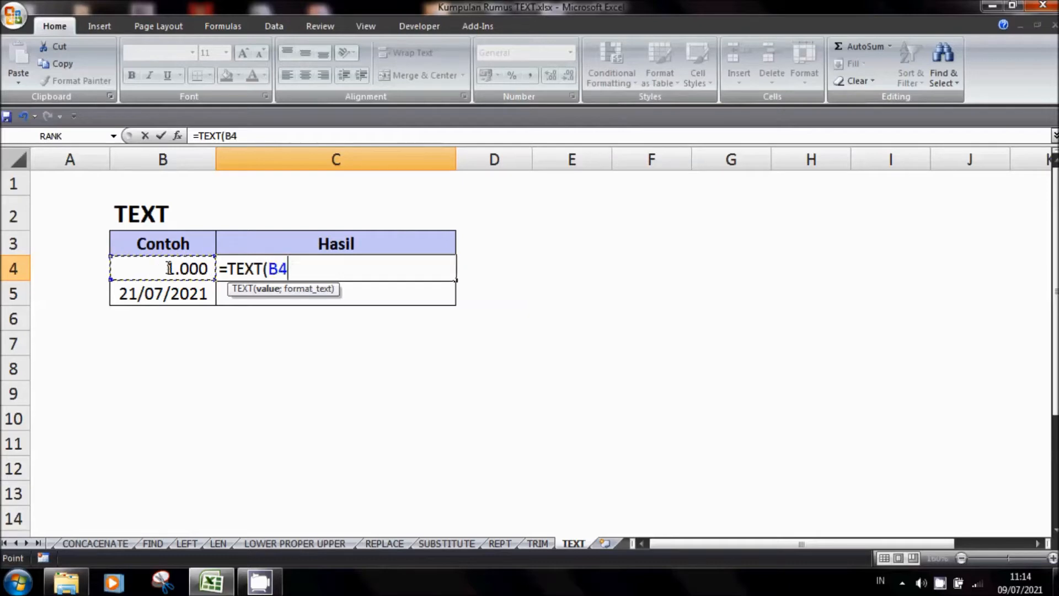
{"action": "type", "text": ";"}
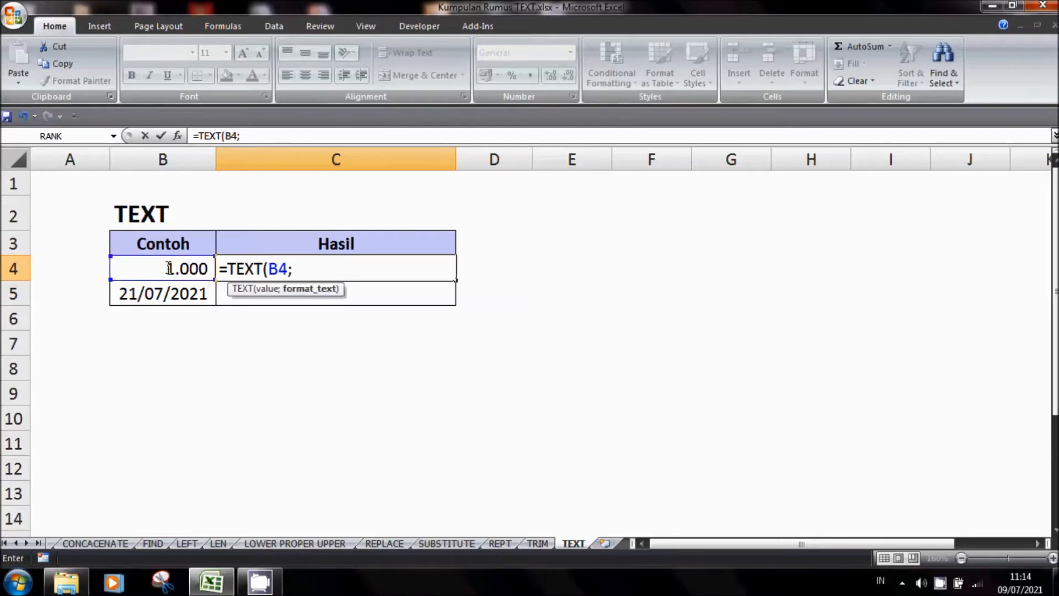
{"action": "type", "text": "\"rP"}
{"action": "key", "text": "BackSpace"}
{"action": "key", "text": "BackSpace"}
{"action": "type", "text": "Rp 0."}
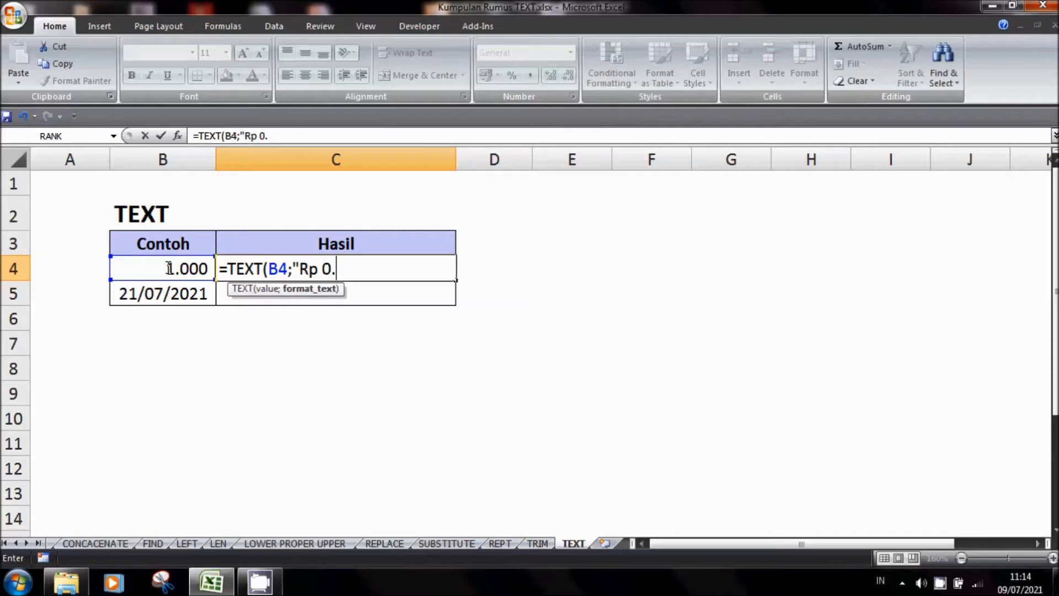
{"action": "type", "text": "0\")"}
{"action": "key", "text": "Return"}
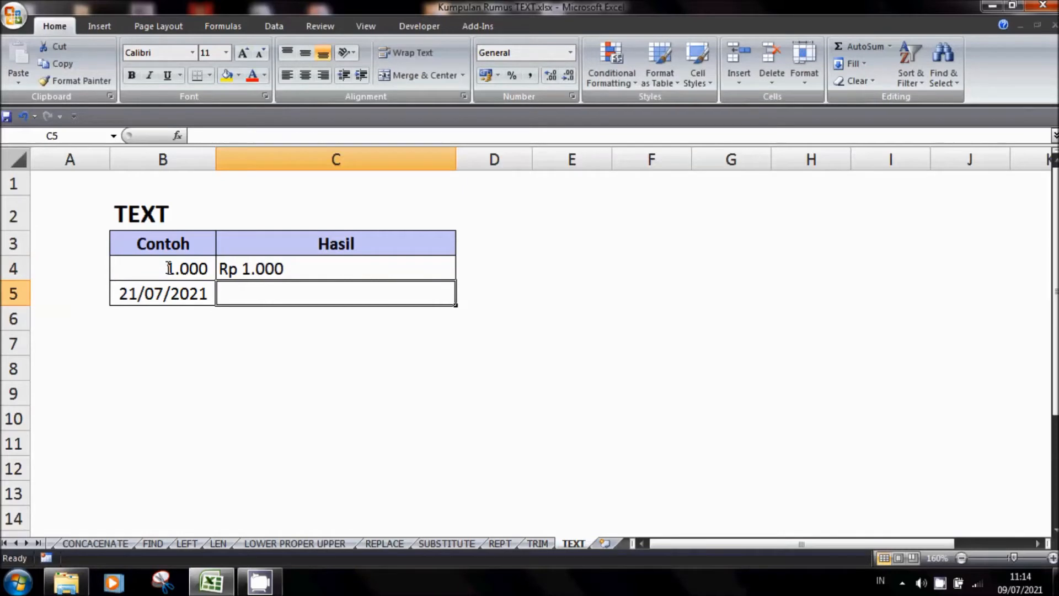
Set the sample number in cell B4 to 2.000 to test the TEXT formula
{"action": "key", "text": "Up"}
{"action": "left_click", "coordinate": [168, 268]}
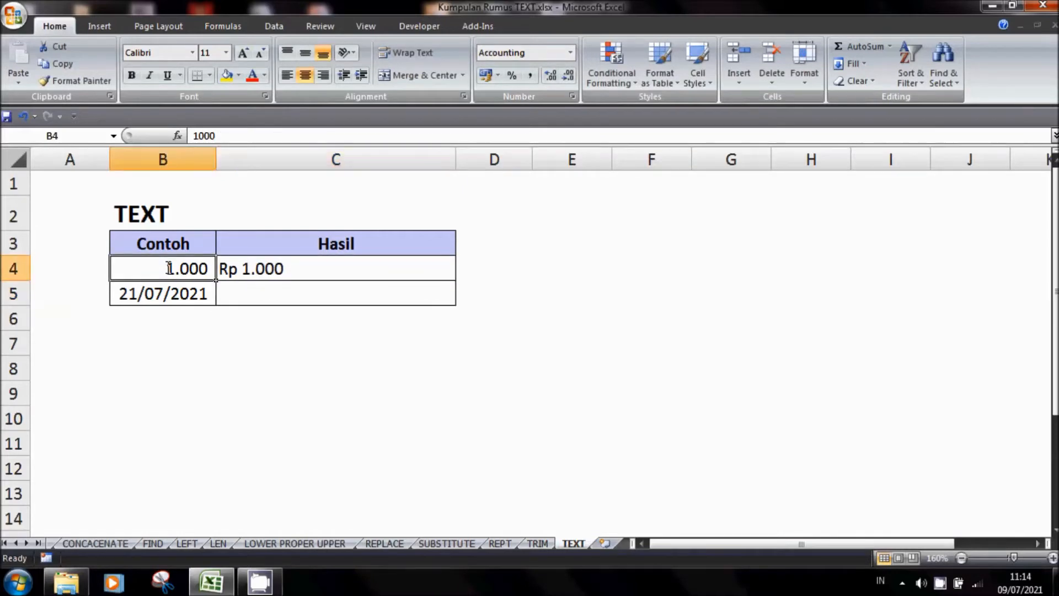
{"action": "type", "text": "2.000"}
{"action": "key", "text": "Return"}
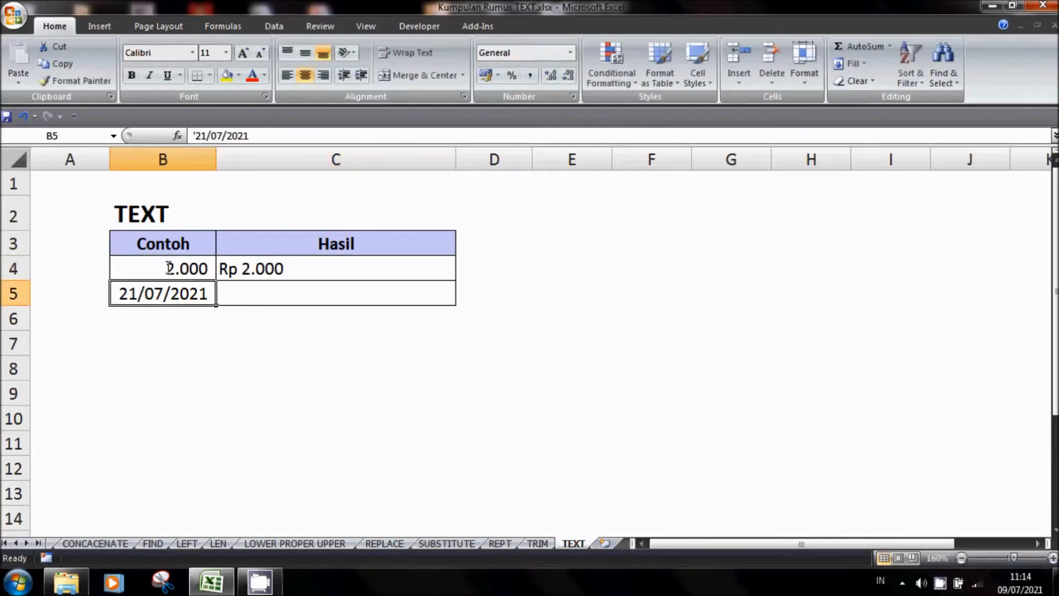
Set the sample number in cell B4 to 4000
{"action": "type", "text": "400"}
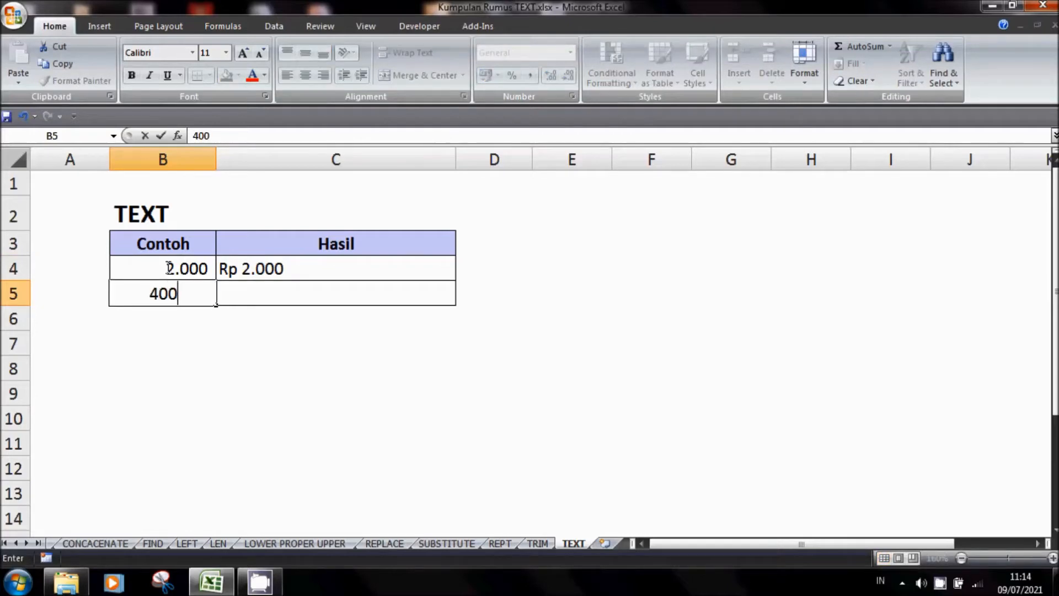
{"action": "key", "text": "Escape"}
{"action": "left_click", "coordinate": [168, 269]}
{"action": "type", "text": "4000"}
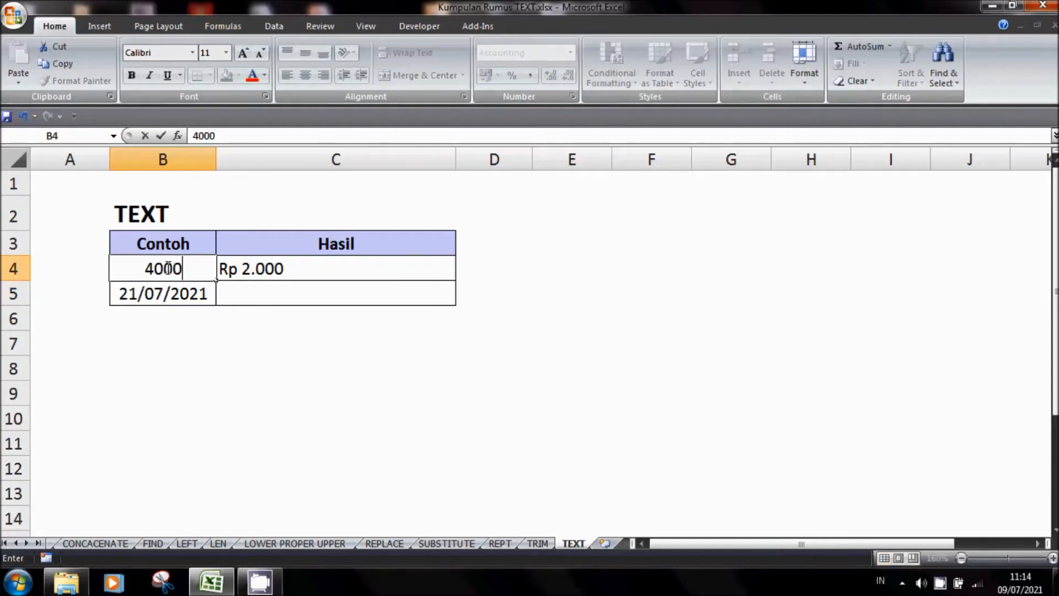
{"action": "key", "text": "Return"}
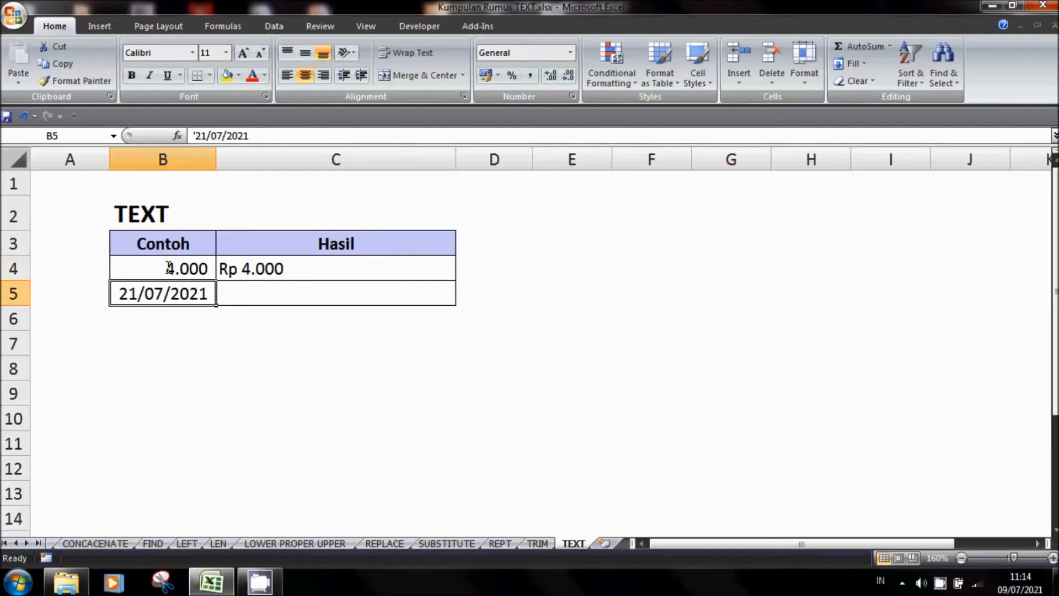
Change the sample date in cell B5 to 10/07/2021
{"action": "left_click", "coordinate": [234, 298]}
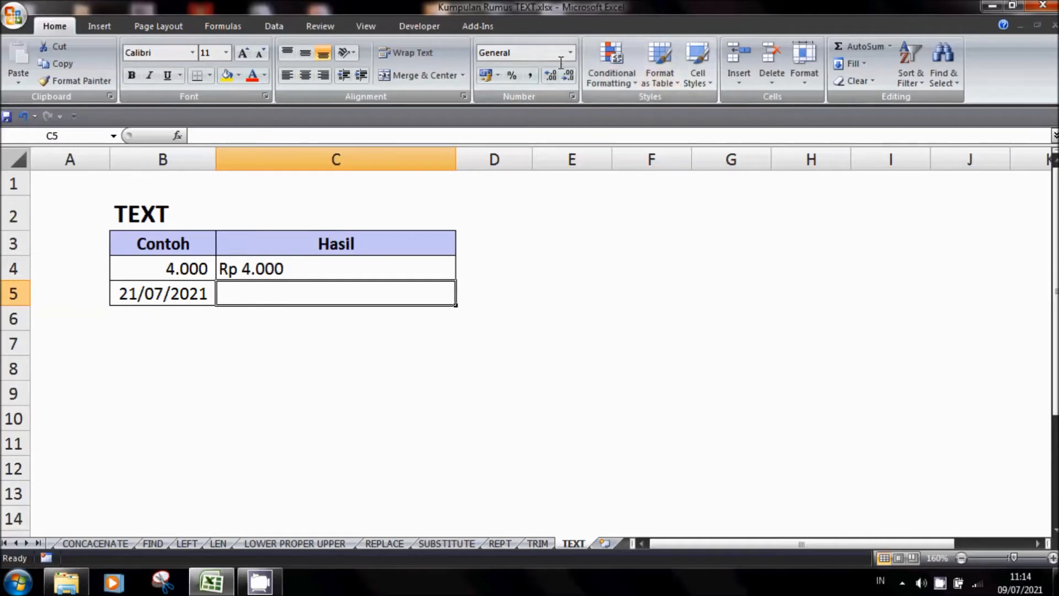
{"action": "key", "text": "Left"}
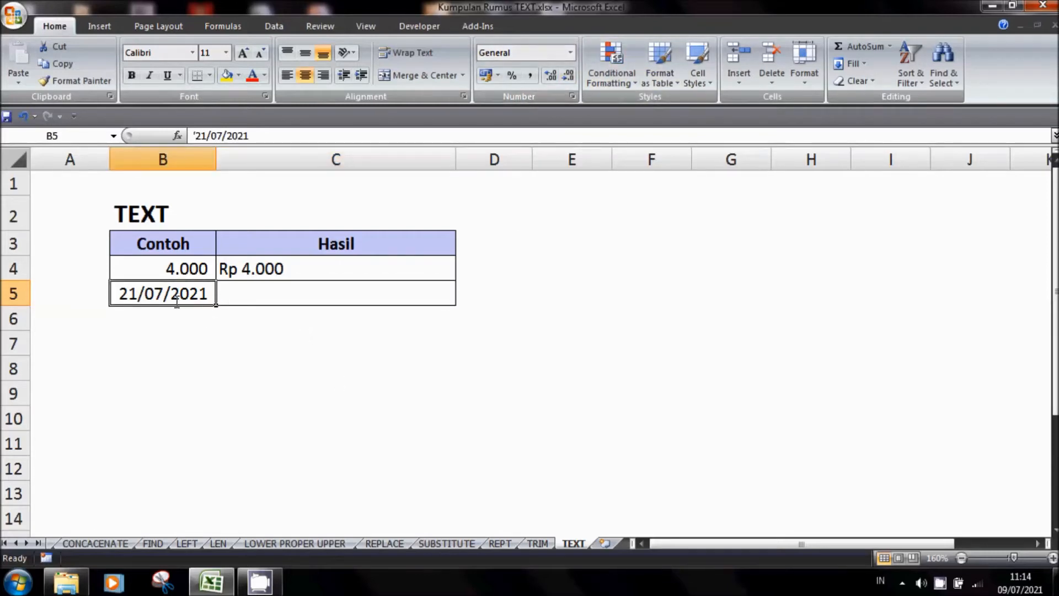
{"action": "double_click", "coordinate": [142, 298]}
{"action": "key", "text": "BackSpace"}
{"action": "key", "text": "BackSpace"}
{"action": "key", "text": "BackSpace"}
{"action": "type", "text": "10"}
{"action": "key", "text": "Return"}
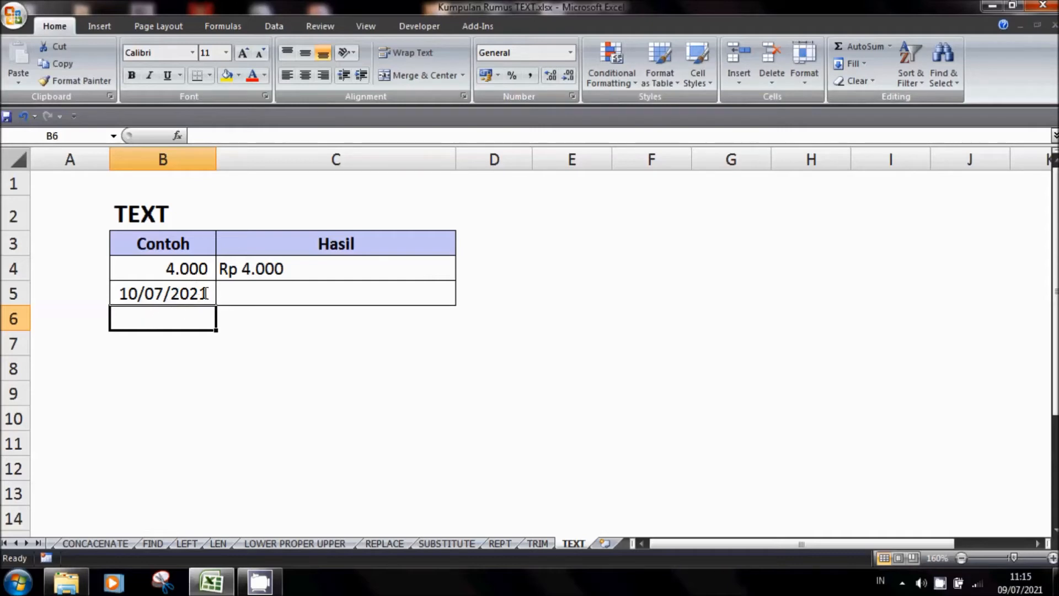
Enter the formula =TEXT(B5;"dd/mm/yy") in cell C5 to show the date in B5 as text with a two-digit year
{"action": "left_click", "coordinate": [235, 297]}
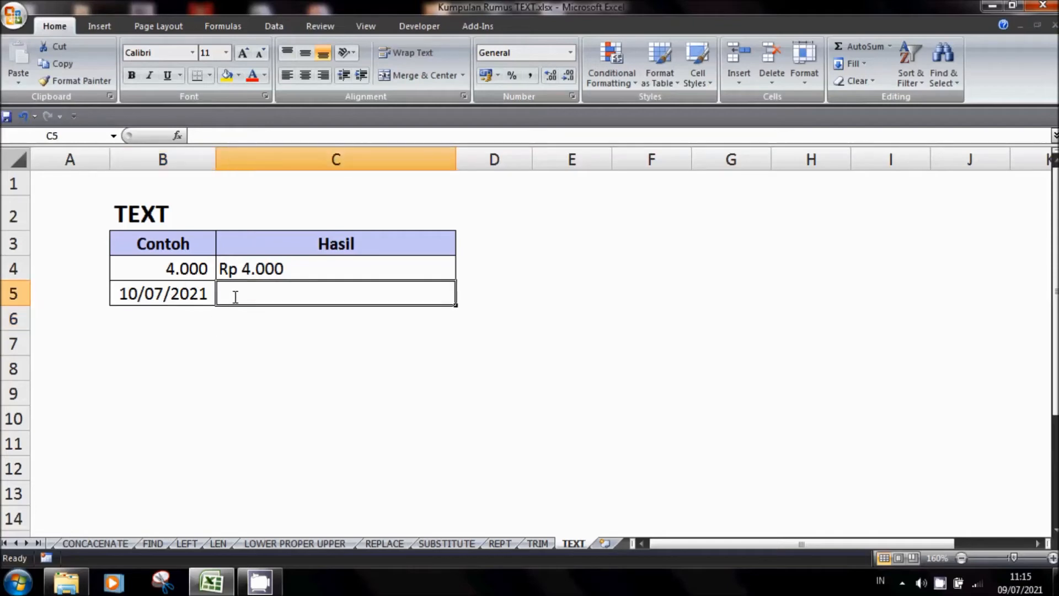
{"action": "type", "text": "=text"}
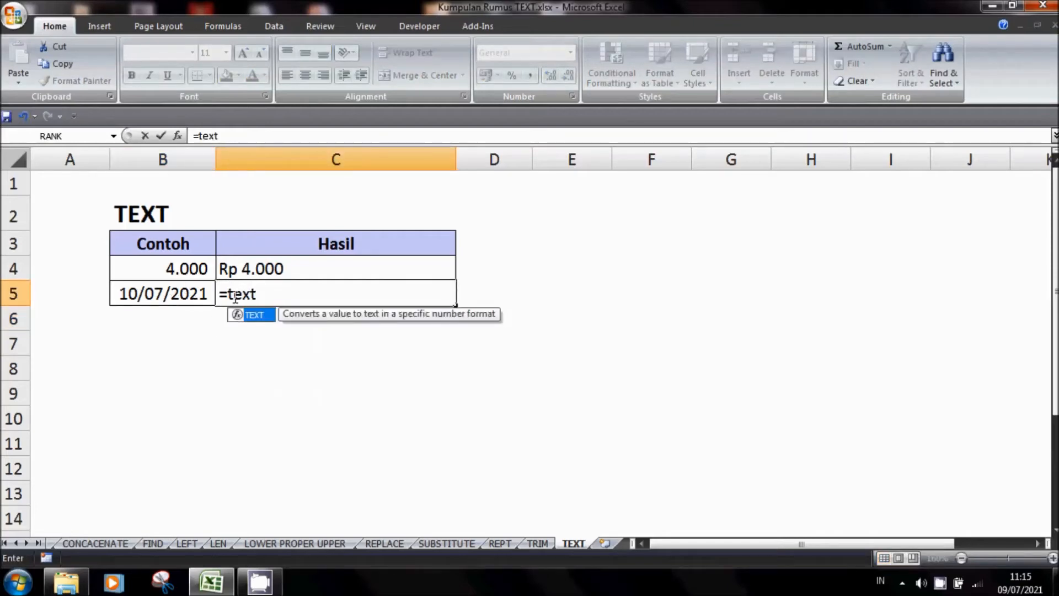
{"action": "type", "text": "("}
{"action": "key", "text": "Left"}
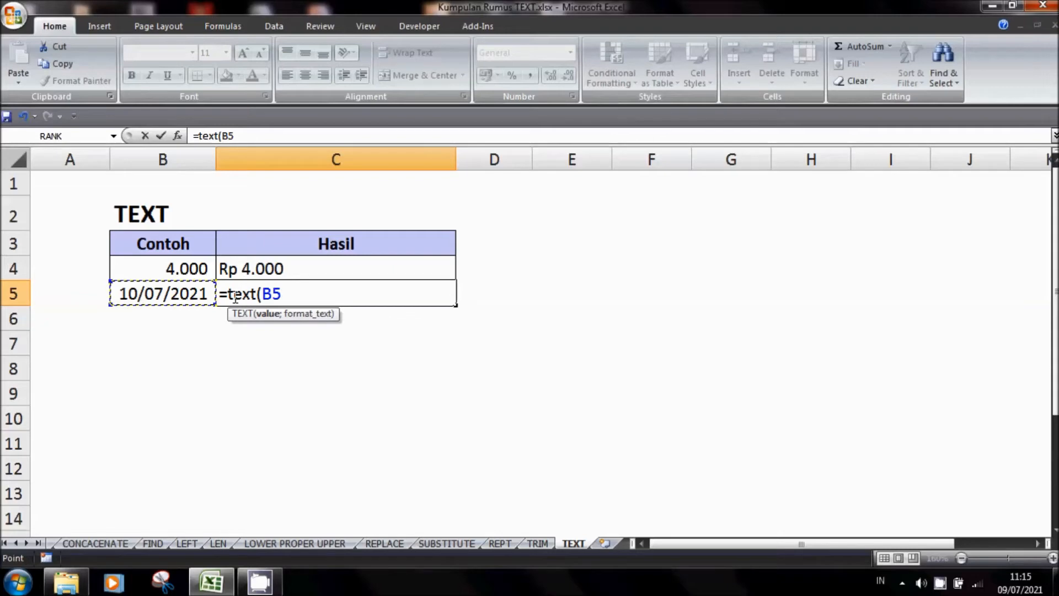
{"action": "type", "text": ";\"dd"}
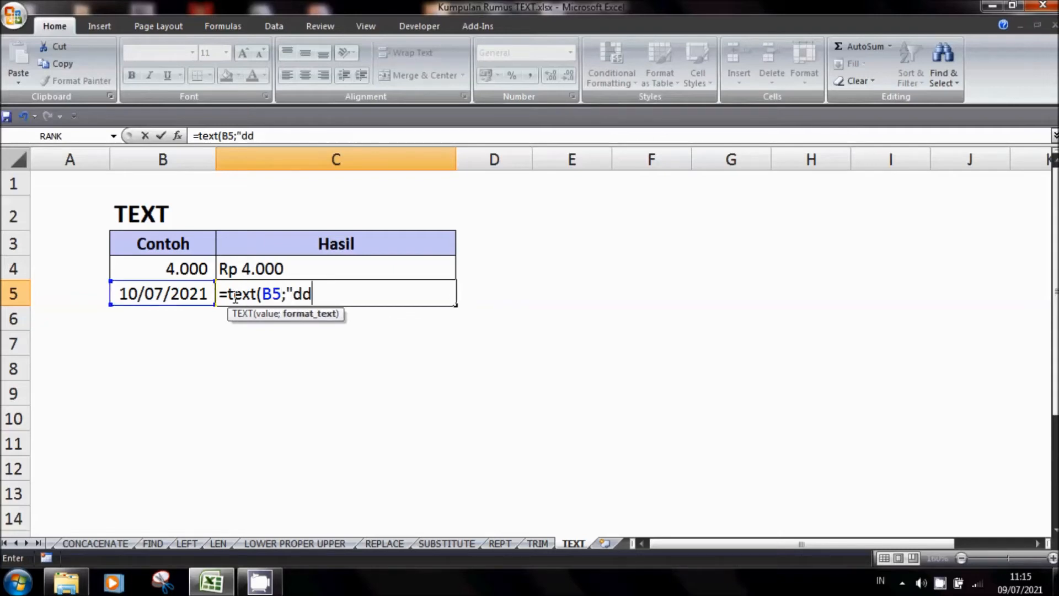
{"action": "type", "text": "/mm/"}
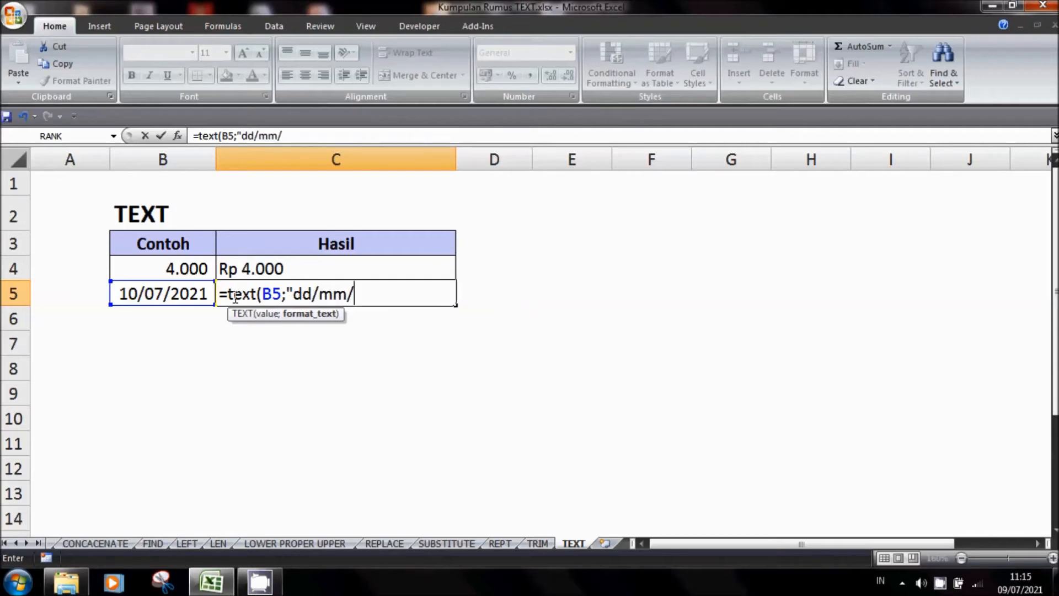
{"action": "type", "text": "yy\")"}
{"action": "key", "text": "Return"}
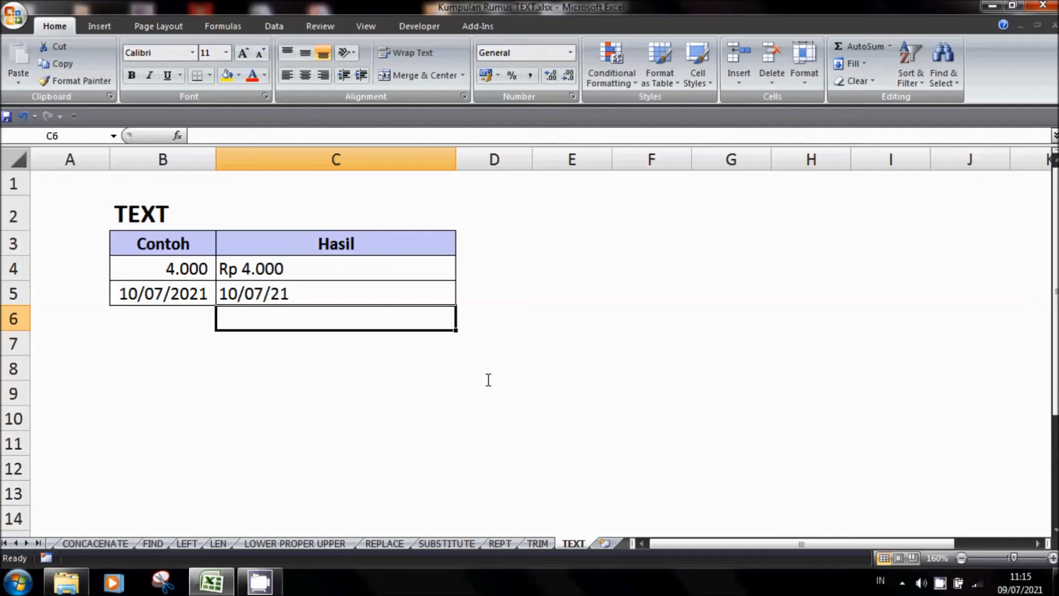
Return to the Daftar sheet and review the list of commonly used text formulas in B3:B16
{"action": "left_click", "coordinate": [16, 543]}
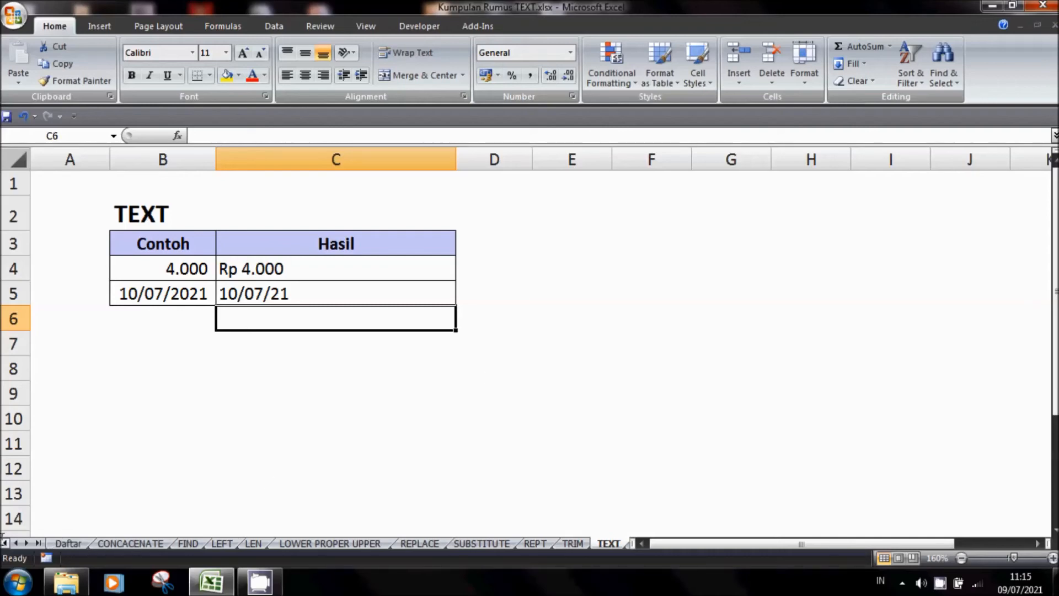
{"action": "left_click", "coordinate": [69, 543]}
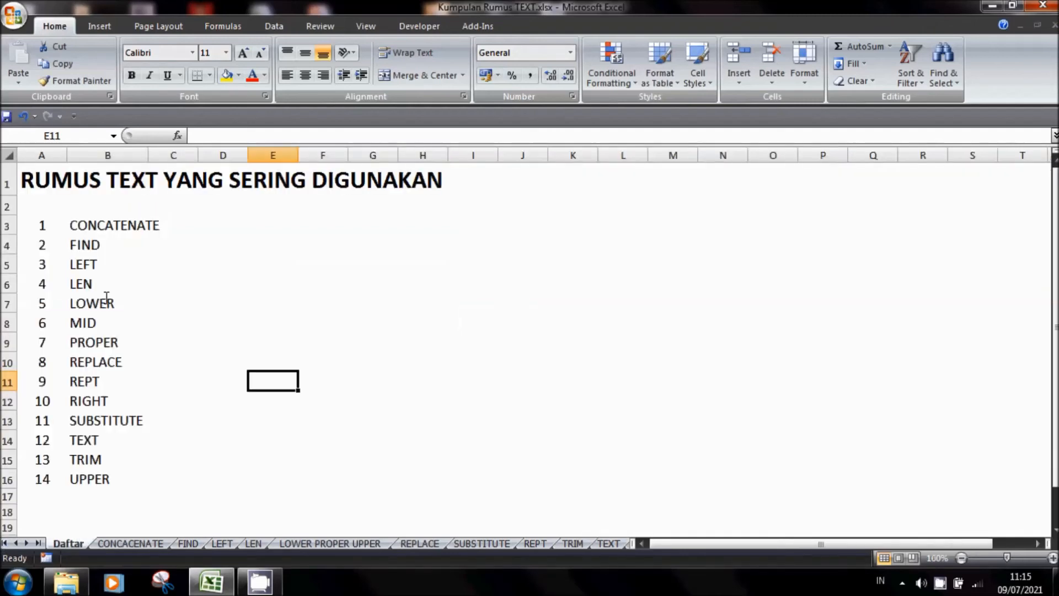
{"action": "left_click_drag", "start_coordinate": [98, 221], "coordinate": [98, 481]}
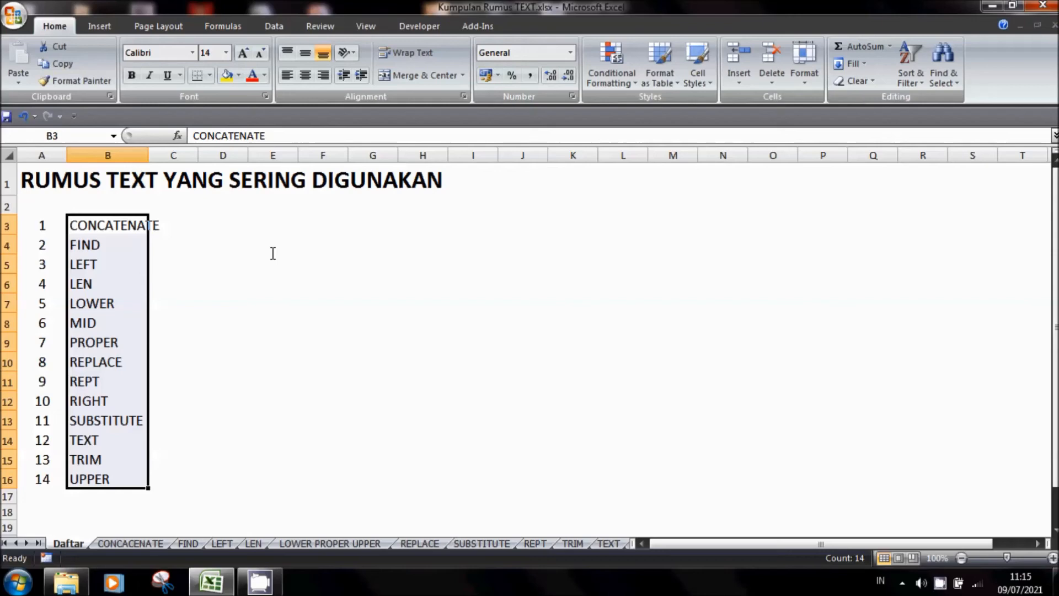
{"action": "left_click", "coordinate": [282, 308]}
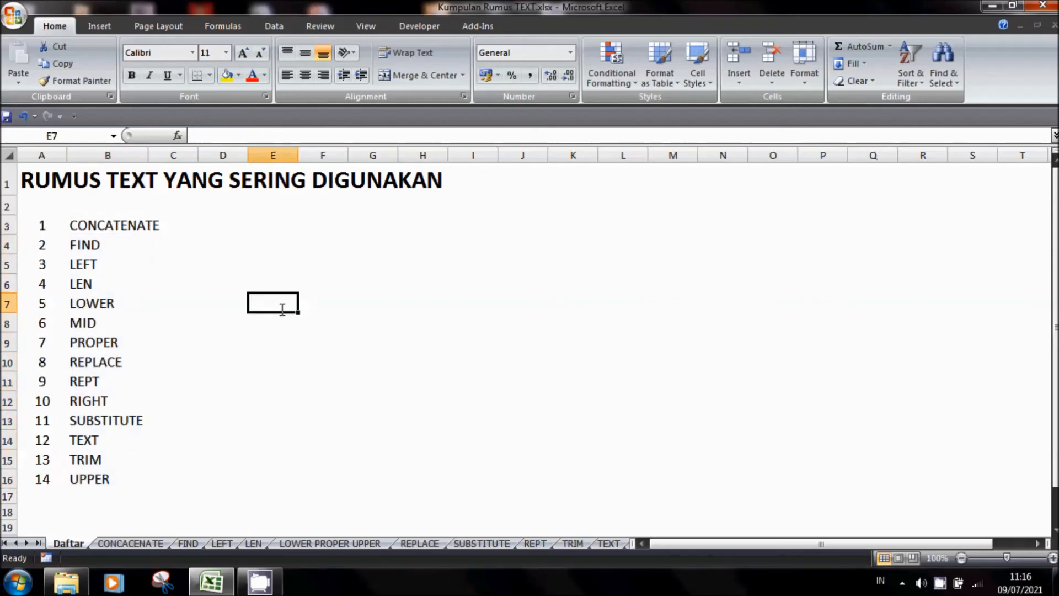